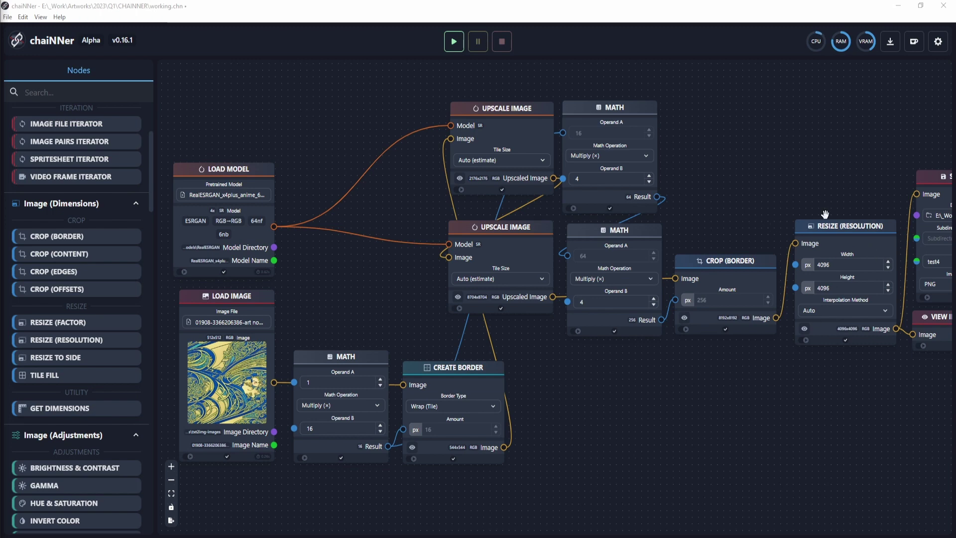
{"action": "scroll", "coordinate": [643, 413], "scroll_direction": "down", "scroll_amount": 1}
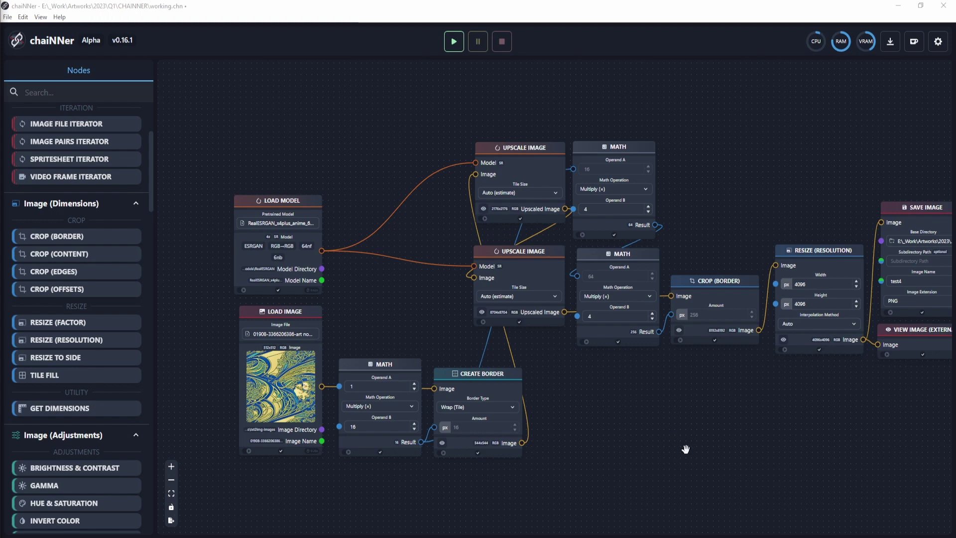
{"action": "left_click_drag", "start_coordinate": [732, 458], "coordinate": [647, 415]}
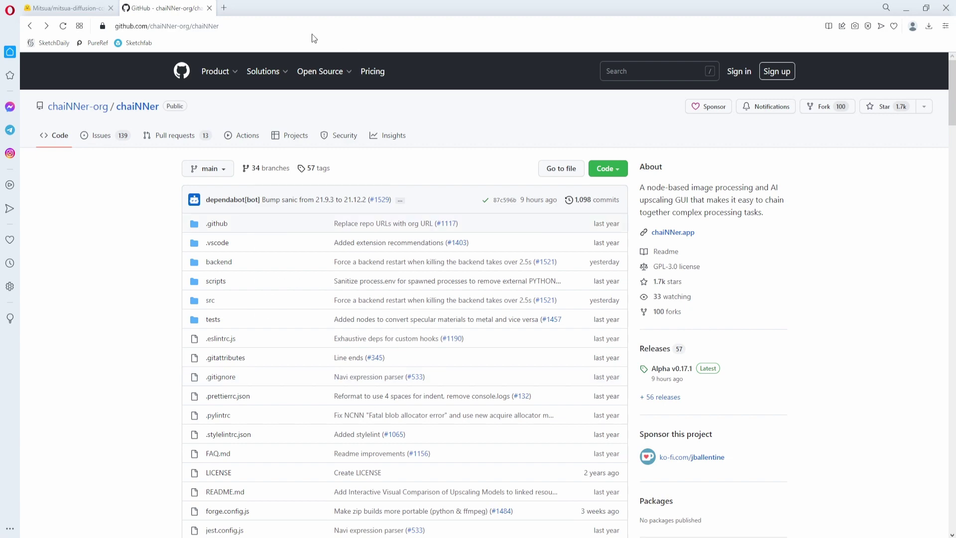
- In the browser, open the Alpha v0.17.1 release from the chaiNNer GitHub repository and look through its release page
{"action": "scroll", "coordinate": [396, 397], "scroll_direction": "down", "scroll_amount": 3}
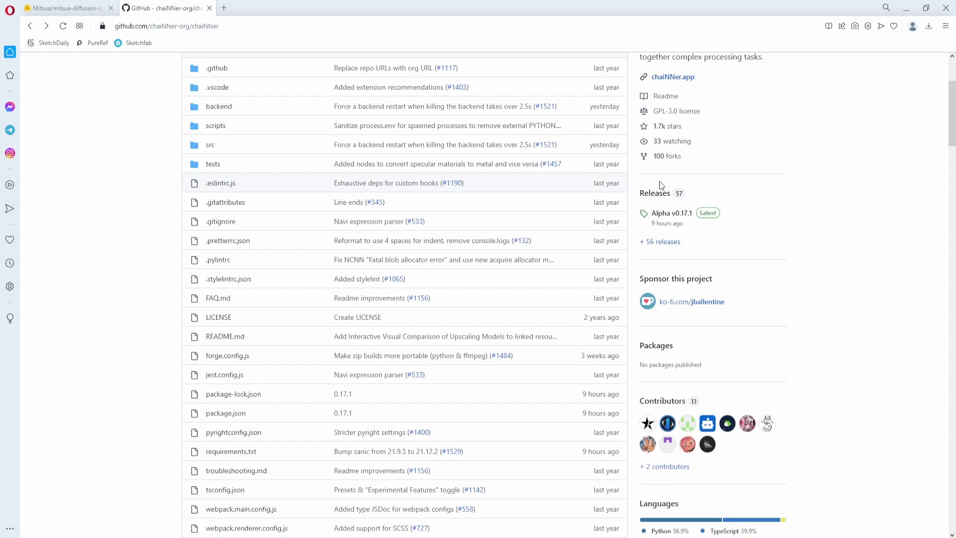
{"action": "left_click", "coordinate": [668, 213]}
{"action": "scroll", "coordinate": [358, 378], "scroll_direction": "down", "scroll_amount": 4}
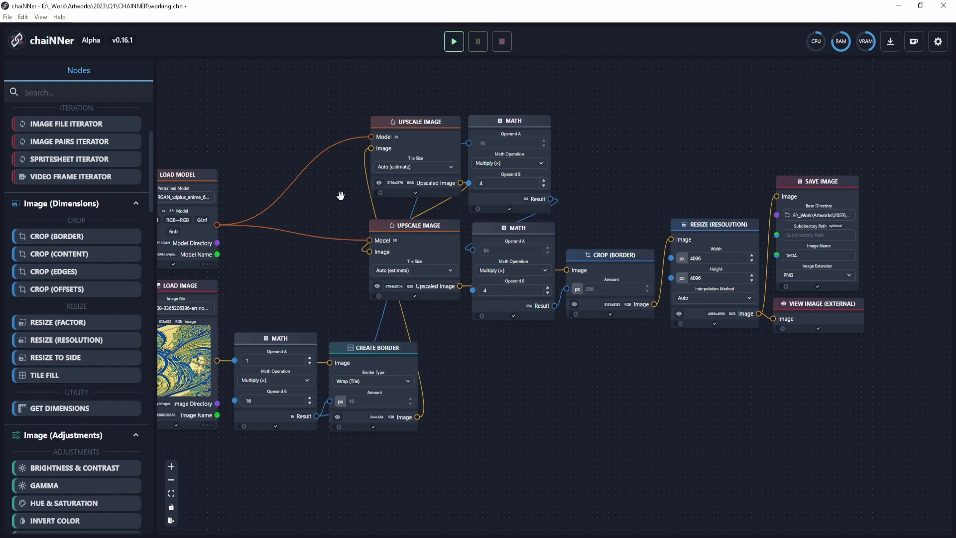
- Switch back to chaiNNer, check the installed packages in the Dependency Manager, and close it
{"action": "left_click_drag", "start_coordinate": [525, 395], "coordinate": [617, 405]}
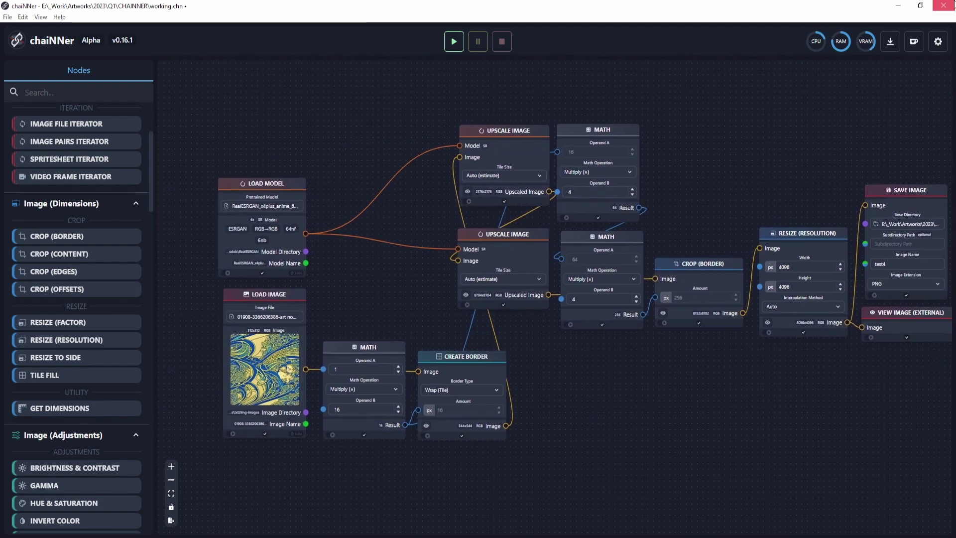
{"action": "left_click", "coordinate": [890, 44]}
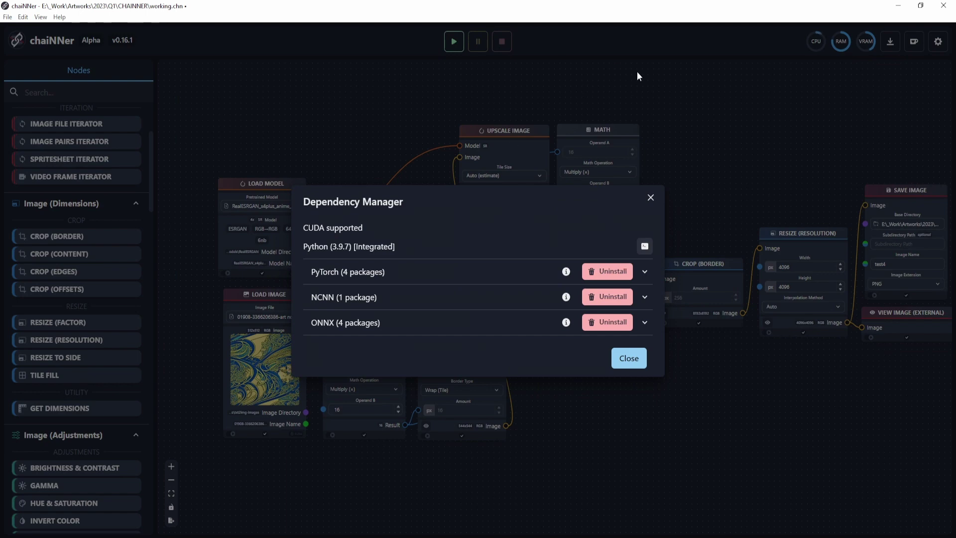
{"action": "left_click", "coordinate": [700, 143]}
{"action": "left_click_drag", "start_coordinate": [700, 143], "coordinate": [663, 149]}
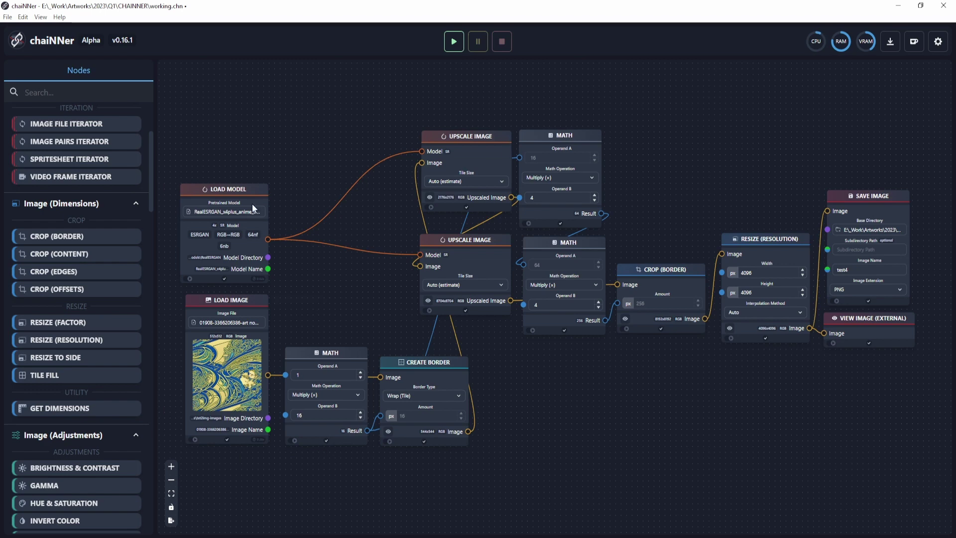
- Slightly reposition the Load Model, Create Border, Crop (Border) and Resize (Resolution) nodes in the existing chain
{"action": "mouse_move", "coordinate": [238, 191]}
{"action": "left_mouse_down"}
{"action": "mouse_move", "coordinate": [253, 170]}
{"action": "mouse_move", "coordinate": [246, 175]}
{"action": "left_mouse_up"}
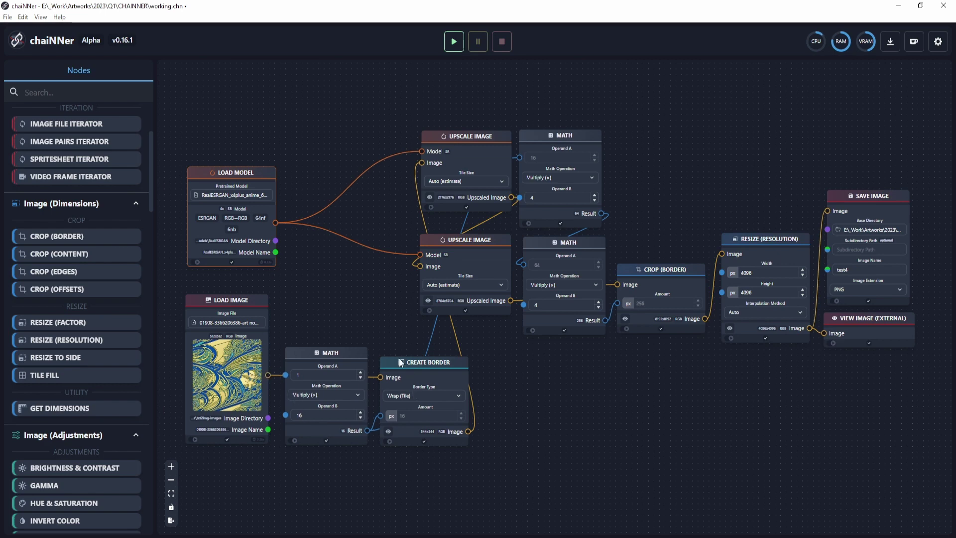
{"action": "mouse_move", "coordinate": [426, 366]}
{"action": "left_mouse_down"}
{"action": "mouse_move", "coordinate": [436, 365]}
{"action": "mouse_move", "coordinate": [427, 364]}
{"action": "left_mouse_up"}
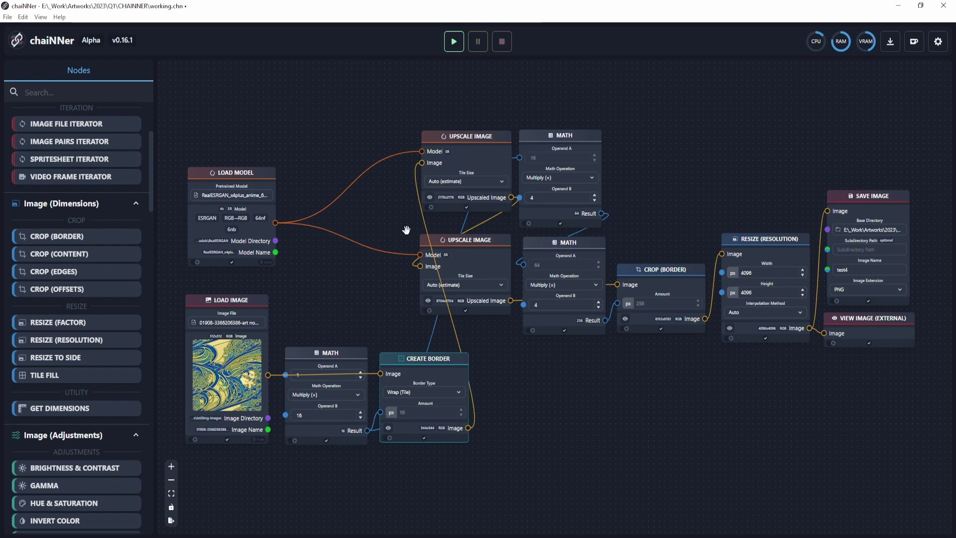
{"action": "mouse_move", "coordinate": [662, 272]}
{"action": "left_mouse_down"}
{"action": "mouse_move", "coordinate": [669, 283]}
{"action": "mouse_move", "coordinate": [662, 269]}
{"action": "left_mouse_up"}
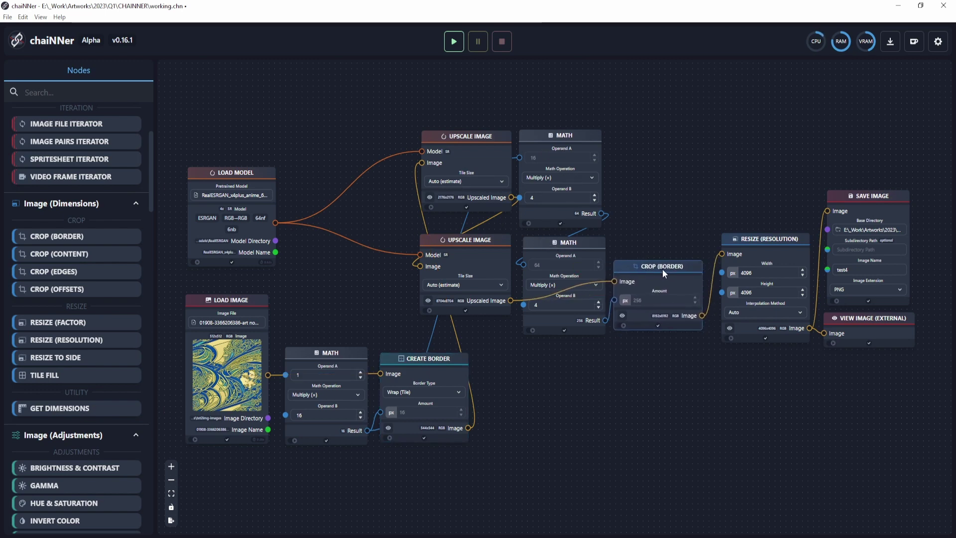
{"action": "left_click_drag", "start_coordinate": [776, 249], "coordinate": [761, 238]}
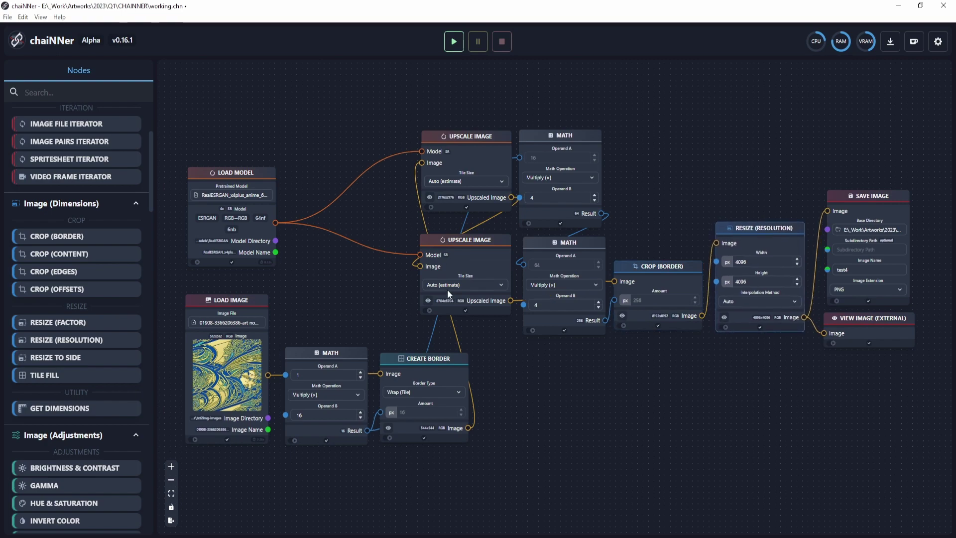
- Examine the existing chain up close, from the Upscale Image and Math nodes to the crop, resize, save and view nodes
{"action": "scroll", "coordinate": [446, 299], "scroll_direction": "up", "scroll_amount": 4}
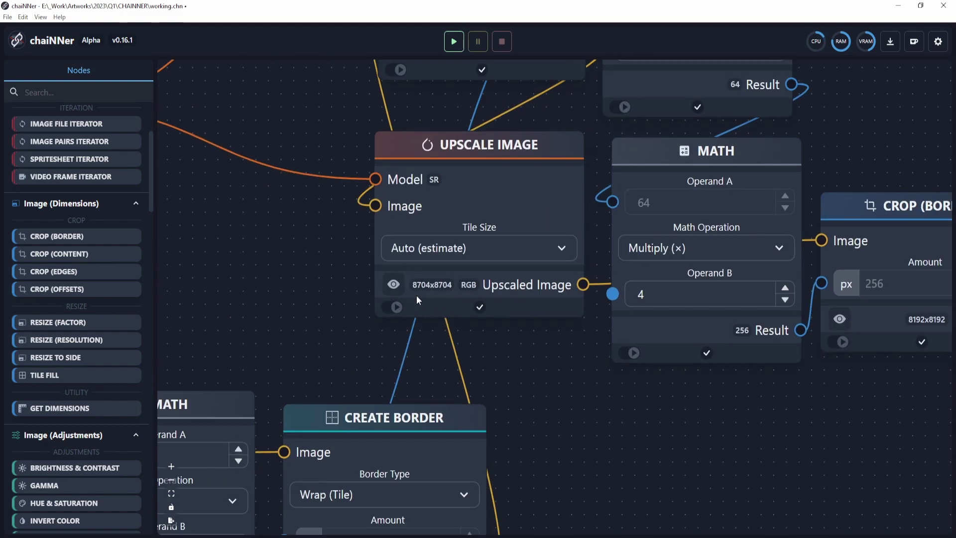
{"action": "left_click_drag", "start_coordinate": [563, 350], "coordinate": [573, 444]}
{"action": "scroll", "coordinate": [573, 444], "scroll_direction": "down", "scroll_amount": 5}
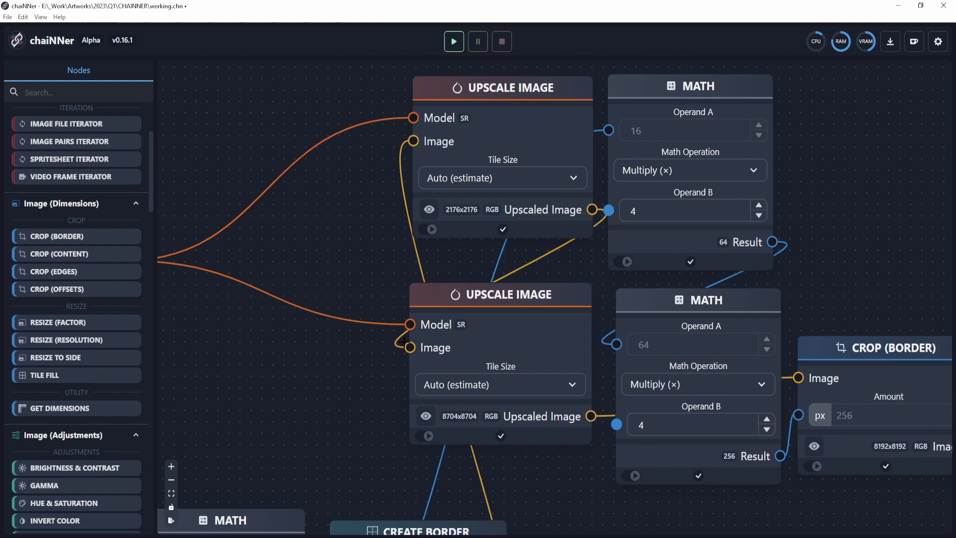
{"action": "scroll", "coordinate": [581, 449], "scroll_direction": "up", "scroll_amount": 1}
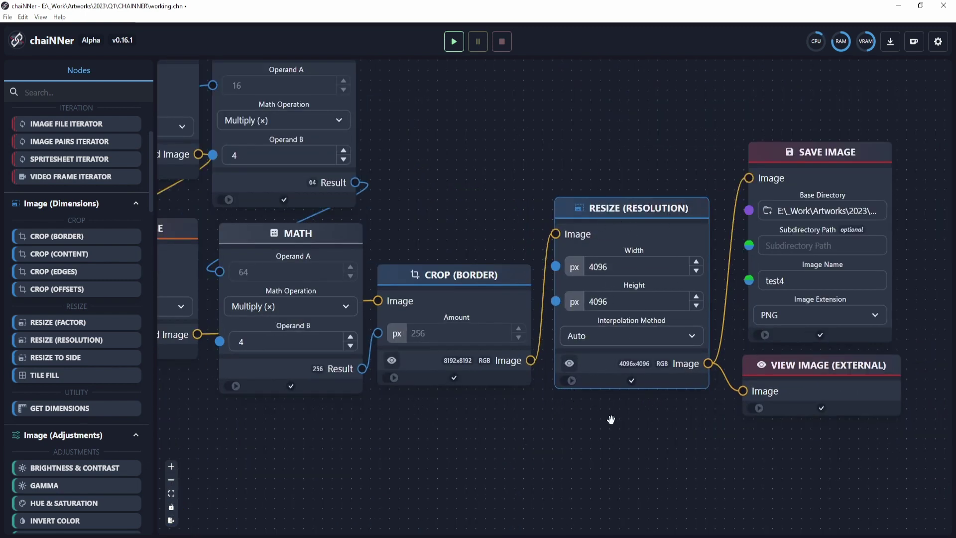
{"action": "left_click_drag", "start_coordinate": [611, 419], "coordinate": [540, 450]}
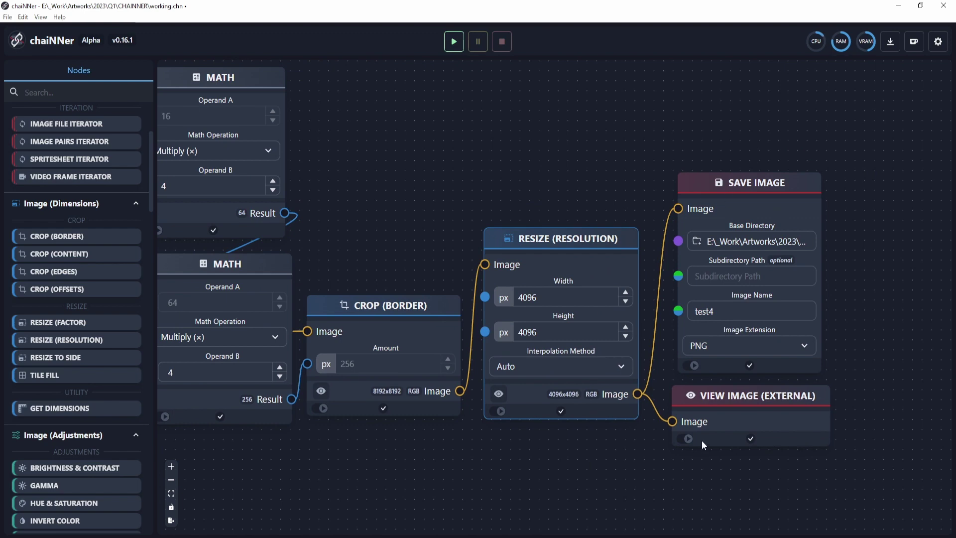
{"action": "scroll", "coordinate": [647, 438], "scroll_direction": "down", "scroll_amount": 2}
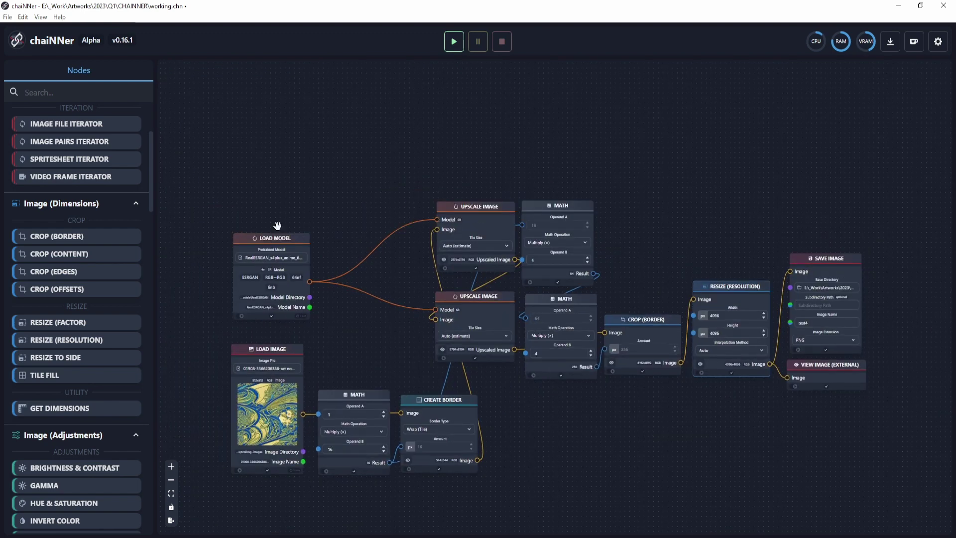
- Start a new empty chain without saving the changes to the current one
{"action": "left_click", "coordinate": [8, 17]}
{"action": "left_click", "coordinate": [16, 29]}
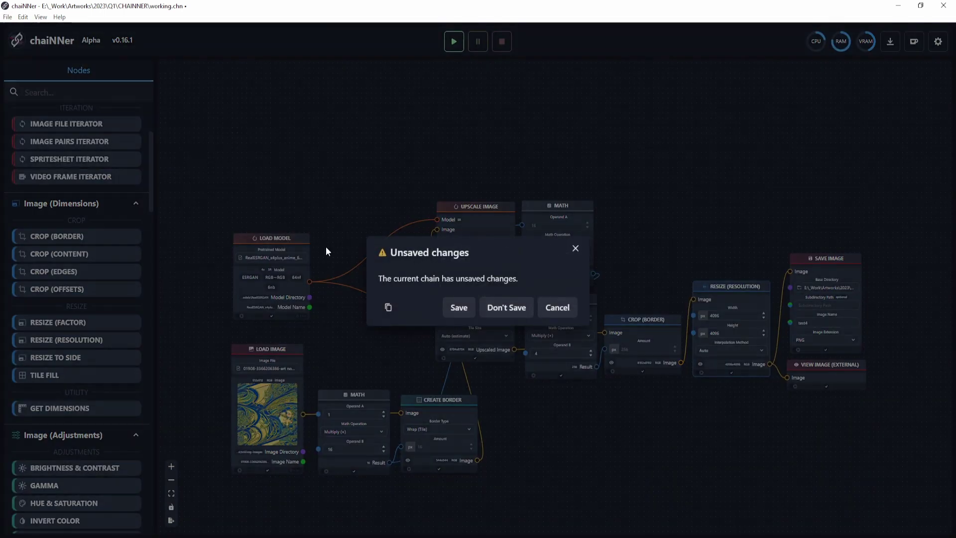
{"action": "left_click", "coordinate": [506, 313]}
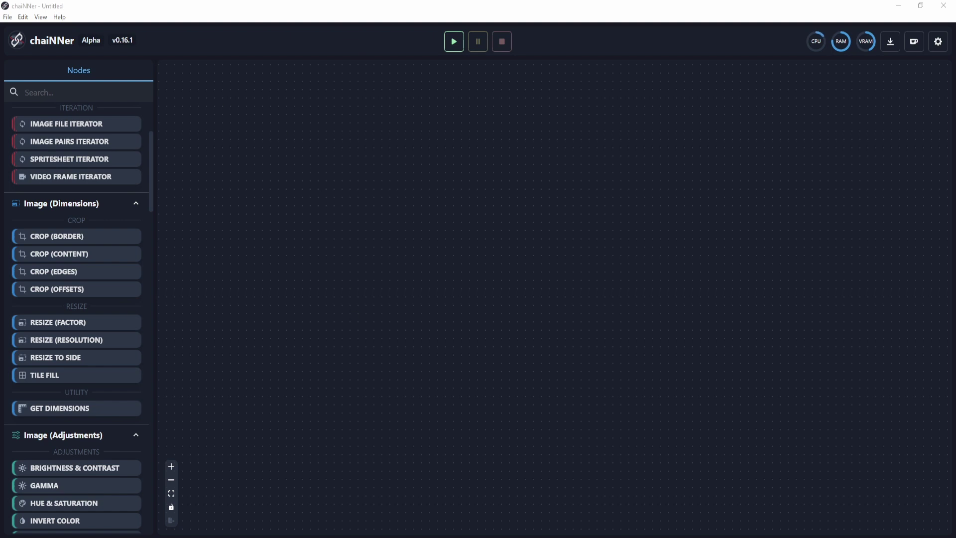
- Switch to File Explorer and browse the contents of the stable-diffusion-webui folder
{"action": "left_click_drag", "start_coordinate": [0, 61], "coordinate": [361, 60]}
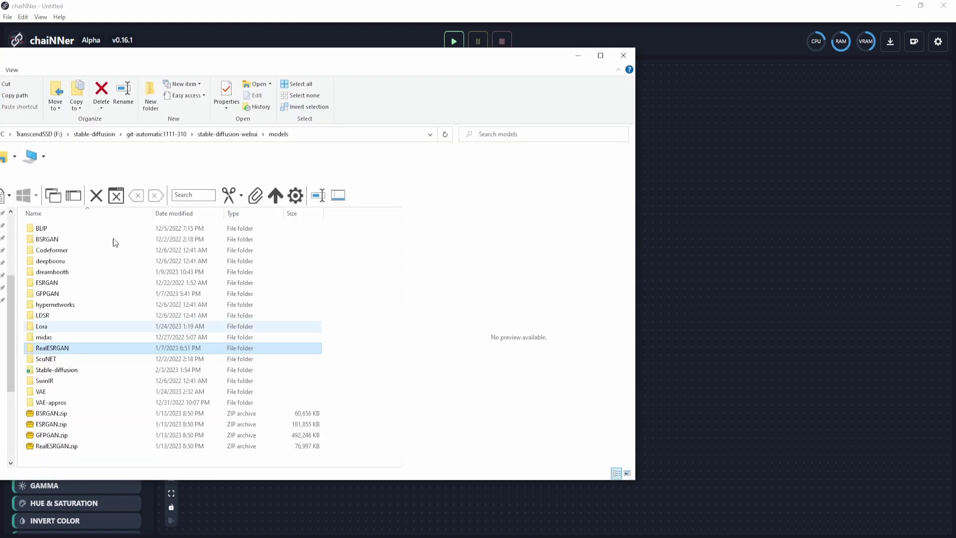
{"action": "left_click_drag", "start_coordinate": [213, 62], "coordinate": [227, 63]}
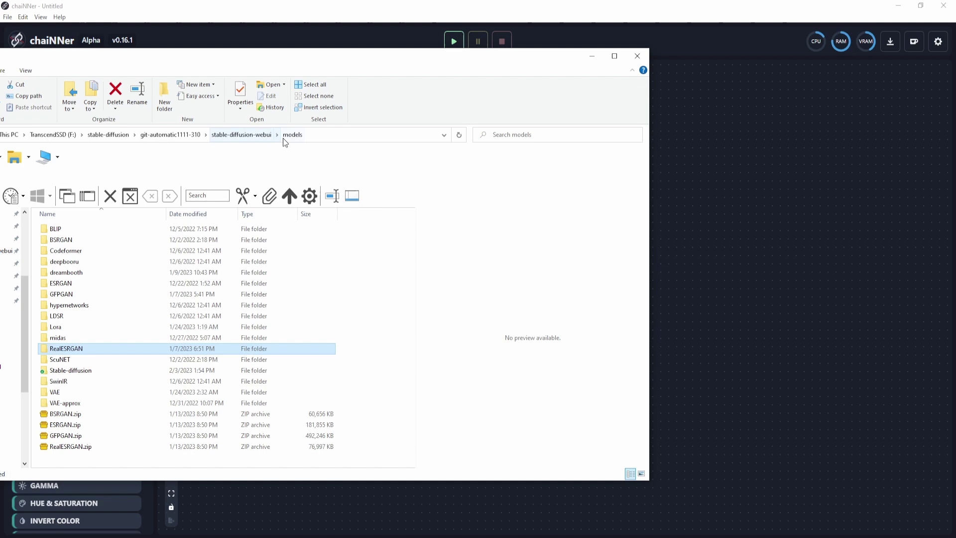
{"action": "left_click", "coordinate": [241, 135]}
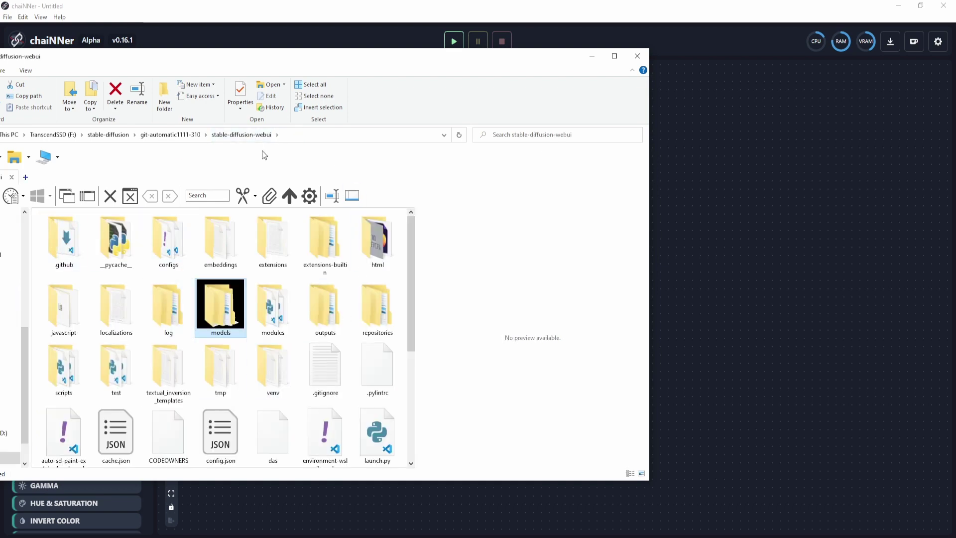
{"action": "scroll", "coordinate": [231, 386], "scroll_direction": "down", "scroll_amount": 3}
{"action": "scroll", "coordinate": [224, 349], "scroll_direction": "up", "scroll_amount": 3}
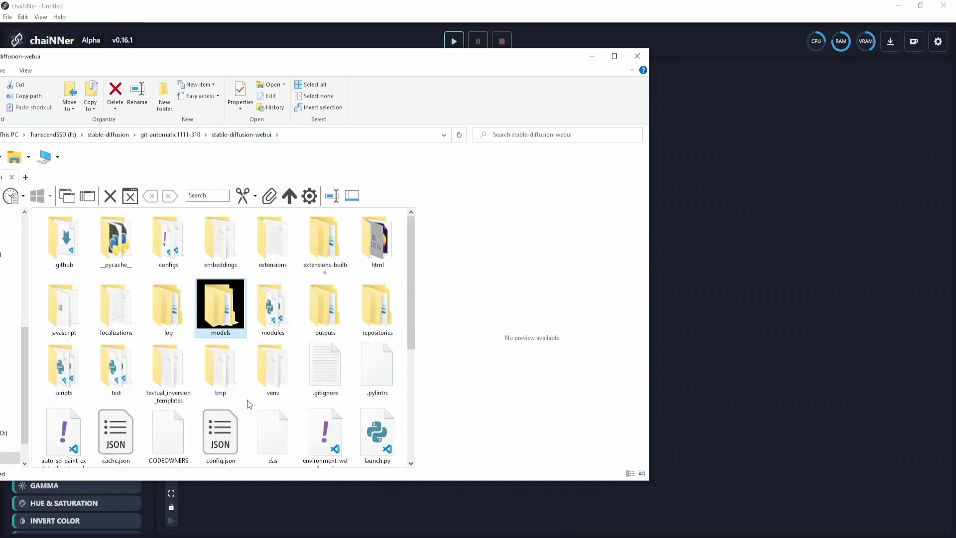
- Open the RealESRGAN folder inside models and load RealESRGAN_x4plus_anime_6B.pth onto the chaiNNer canvas as a Load Model node
{"action": "double_click", "coordinate": [217, 312]}
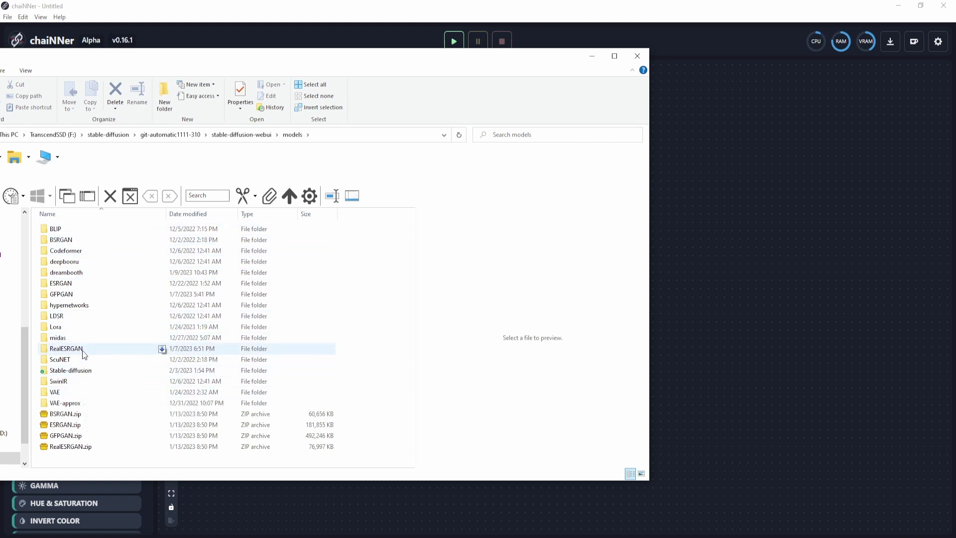
{"action": "left_click", "coordinate": [78, 240]}
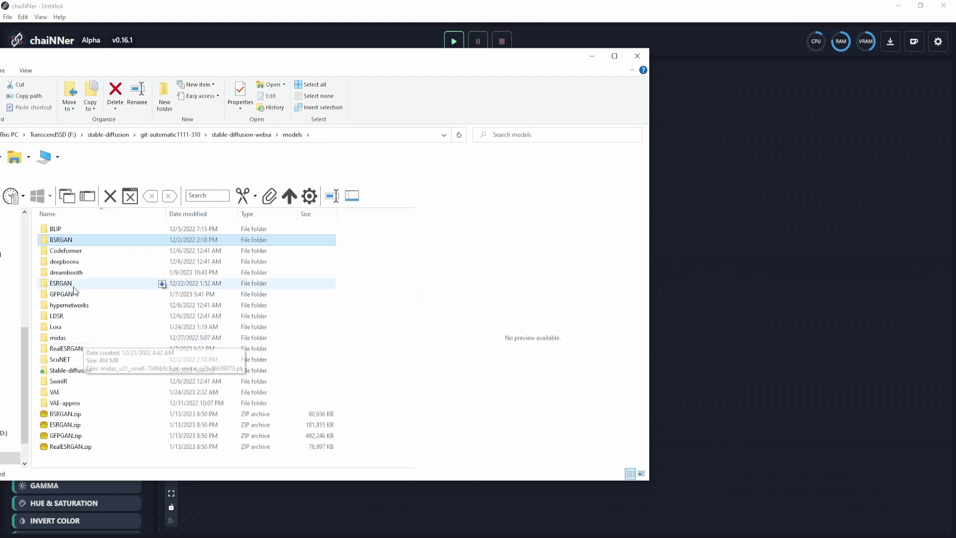
{"action": "double_click", "coordinate": [65, 348]}
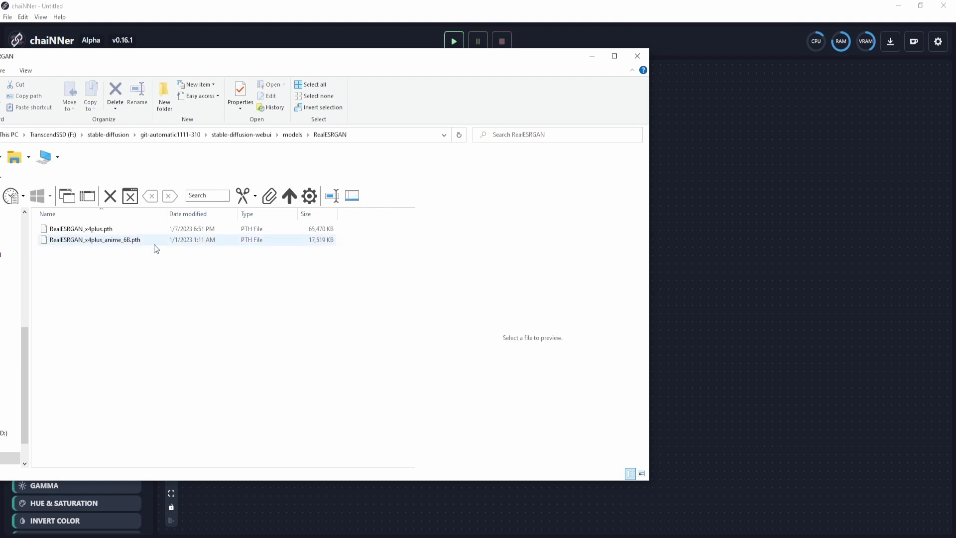
{"action": "left_click_drag", "start_coordinate": [129, 244], "coordinate": [369, 204]}
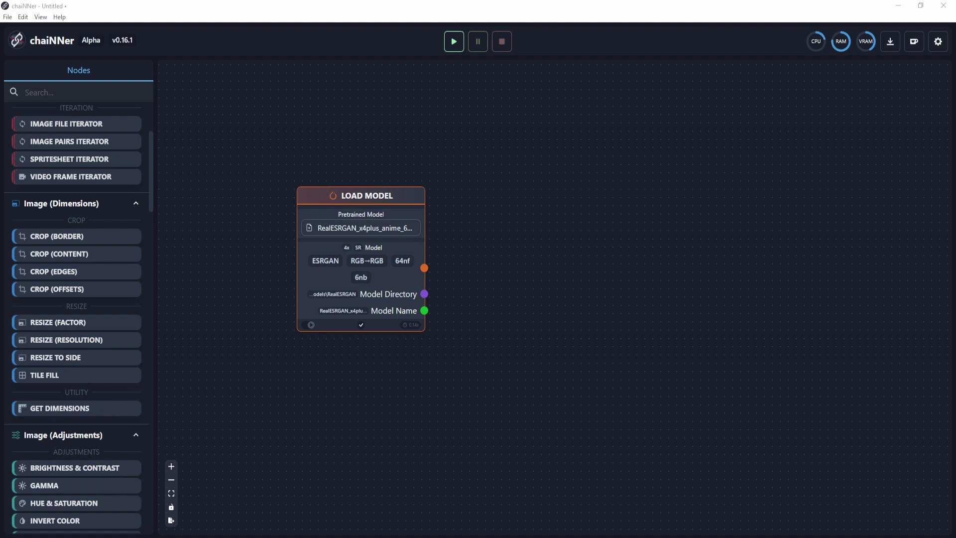
- Bring the 512x512 abstract image file onto the canvas as a Load Image node and place it below the Load Model node
{"action": "left_click_drag", "start_coordinate": [0, 369], "coordinate": [382, 392]}
{"action": "left_click_drag", "start_coordinate": [383, 322], "coordinate": [384, 323]}
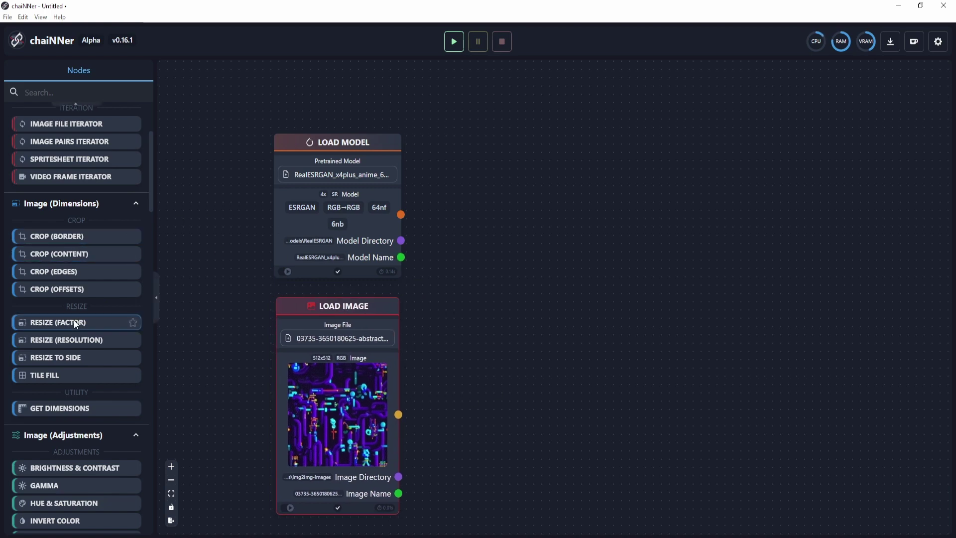
{"action": "scroll", "coordinate": [75, 323], "scroll_direction": "down", "scroll_amount": 1}
{"action": "left_click", "coordinate": [519, 358]}
{"action": "right_click", "coordinate": [519, 358]}
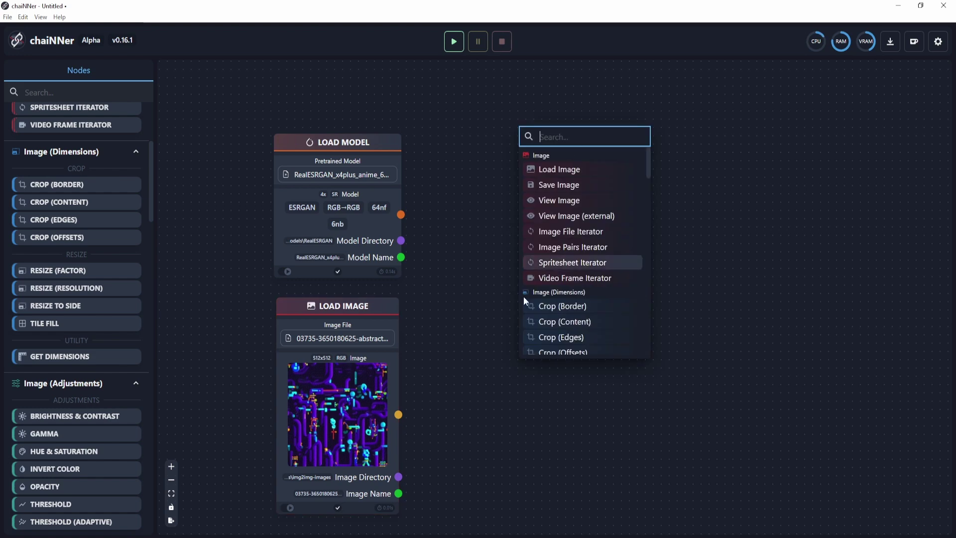
{"action": "left_click", "coordinate": [520, 431]}
- Add a Create Border node and place it to the right of the Load Image node, leaving a gap between them
{"action": "right_click", "coordinate": [471, 277]}
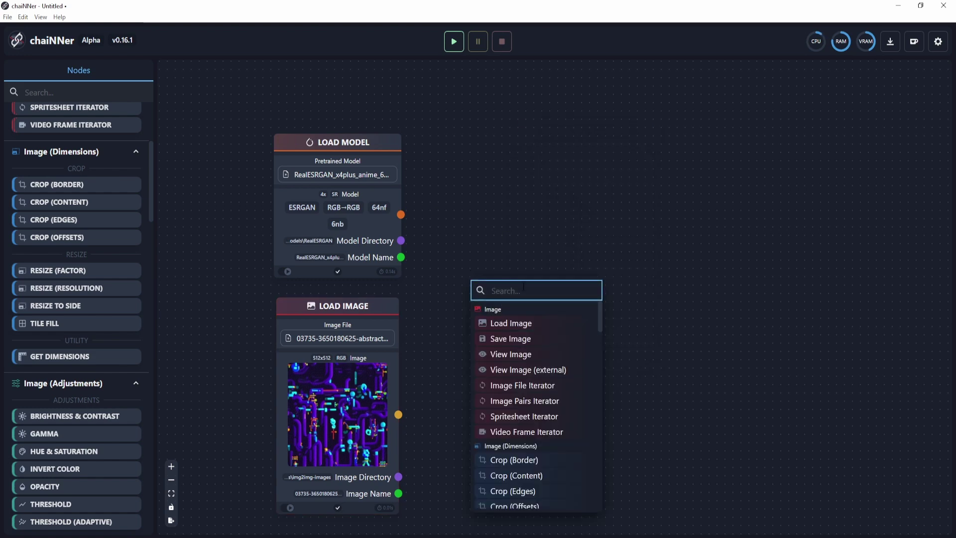
{"action": "type", "text": "create bor"}
{"action": "left_click", "coordinate": [538, 323]}
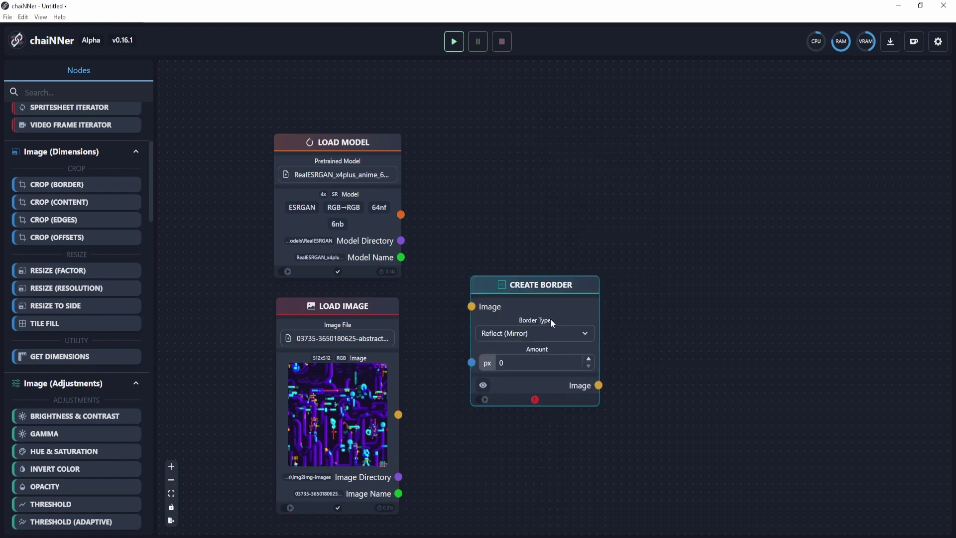
{"action": "left_click_drag", "start_coordinate": [551, 319], "coordinate": [645, 369]}
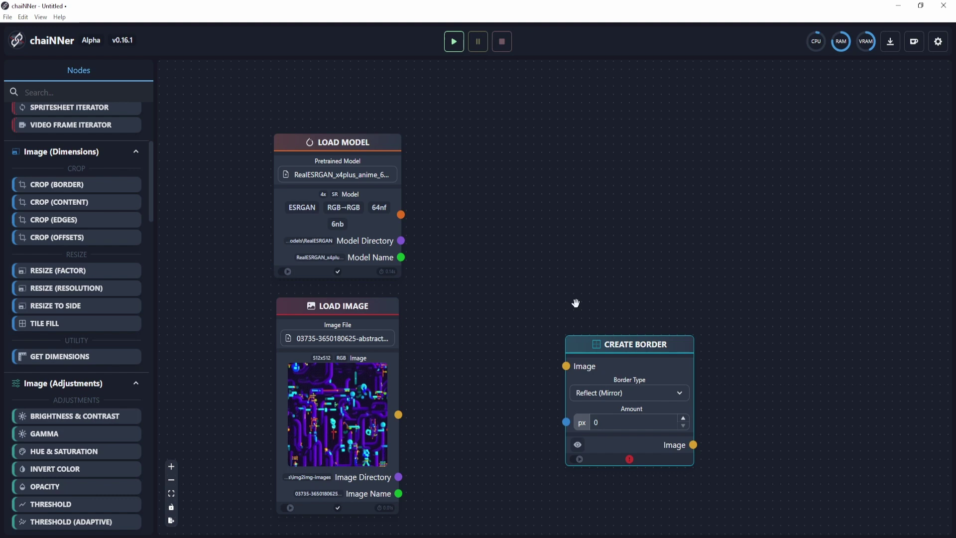
- Add a Math node and arrange it between the Load Image and Create Border nodes
{"action": "right_click", "coordinate": [559, 294]}
{"action": "type", "text": "math"}
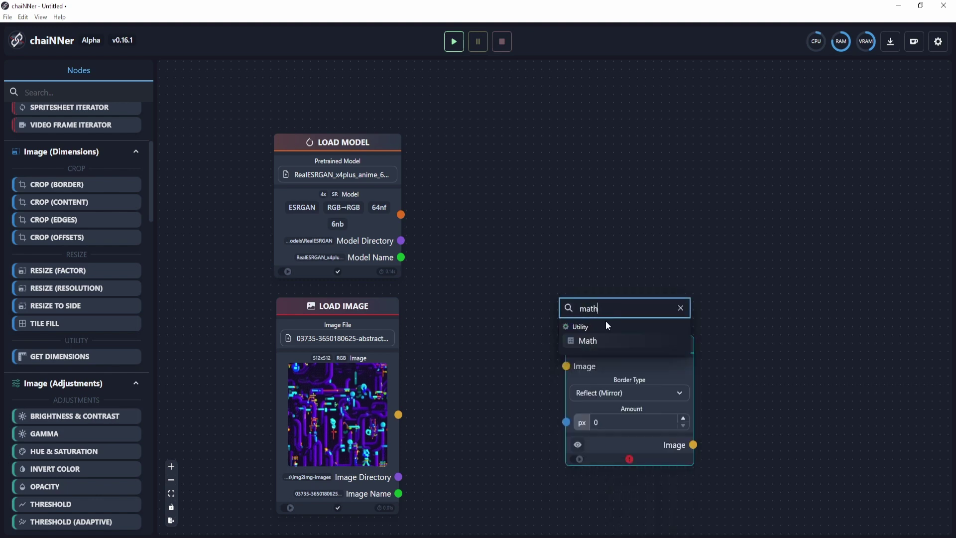
{"action": "left_click", "coordinate": [602, 343]}
{"action": "left_click_drag", "start_coordinate": [626, 361], "coordinate": [695, 355]}
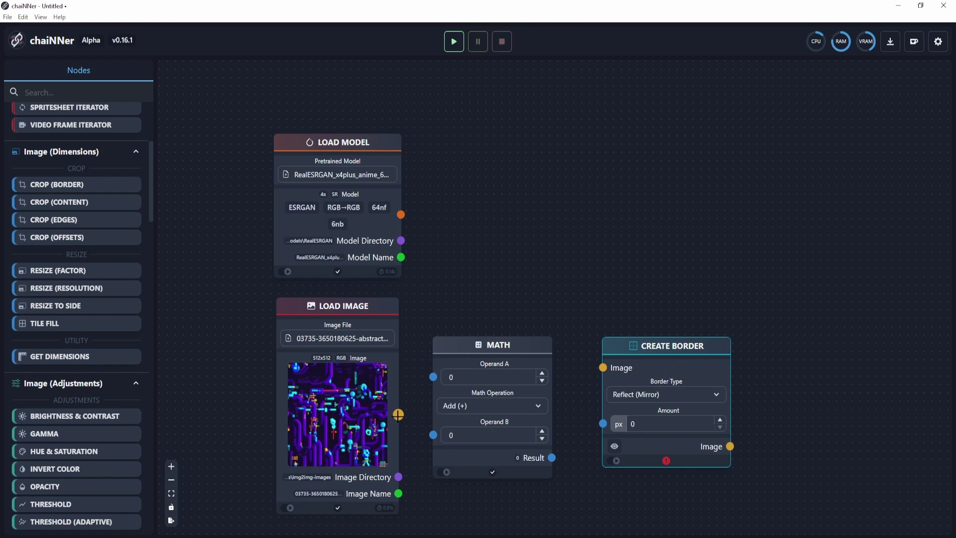
- Connect the Load Image node's image output to the Create Border node's image input and move Create Border closer to the Math node
{"action": "left_click_drag", "start_coordinate": [399, 414], "coordinate": [603, 368]}
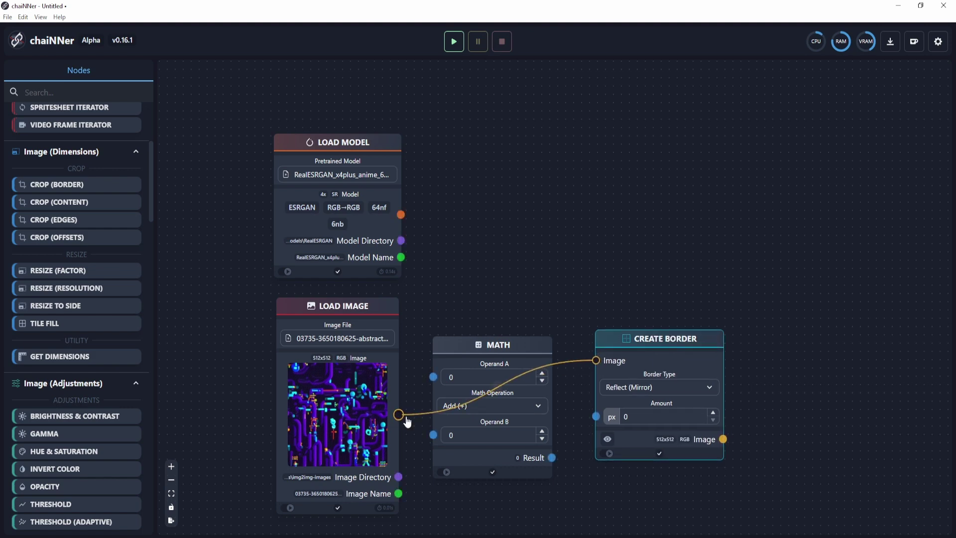
{"action": "left_click_drag", "start_coordinate": [679, 371], "coordinate": [661, 368]}
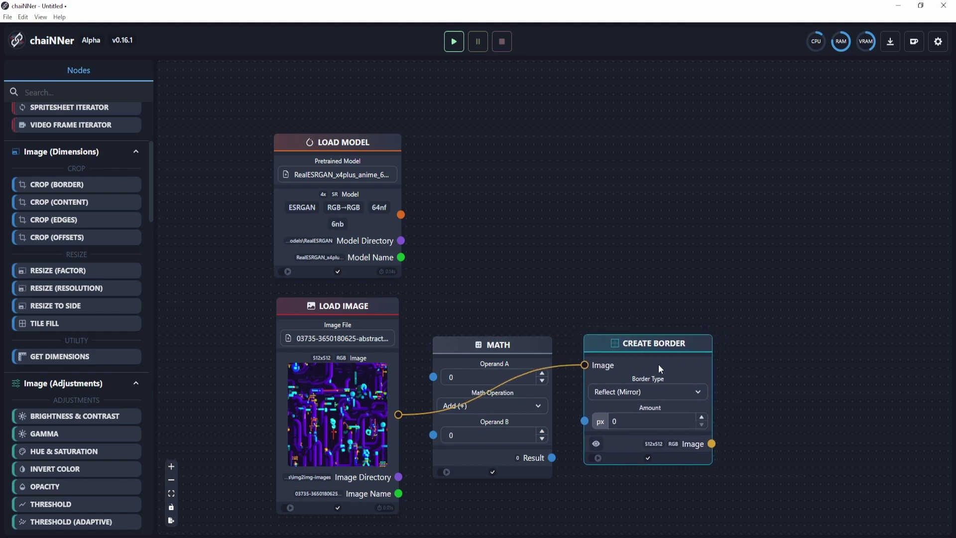
- Set the Math node to multiply 1 by 16 and connect its result to the Create Border node's amount input
{"action": "left_click", "coordinate": [500, 370]}
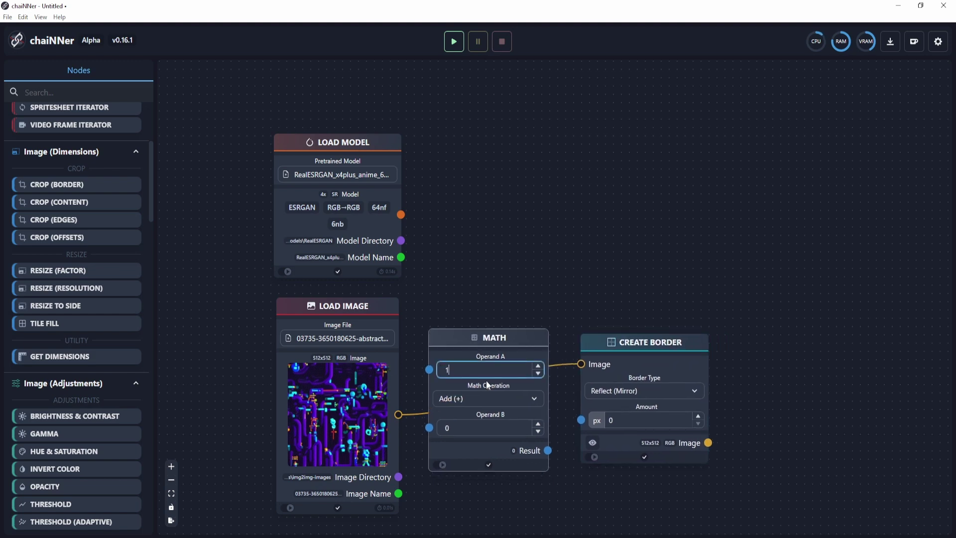
{"action": "left_click", "coordinate": [498, 398]}
{"action": "left_click", "coordinate": [483, 438]}
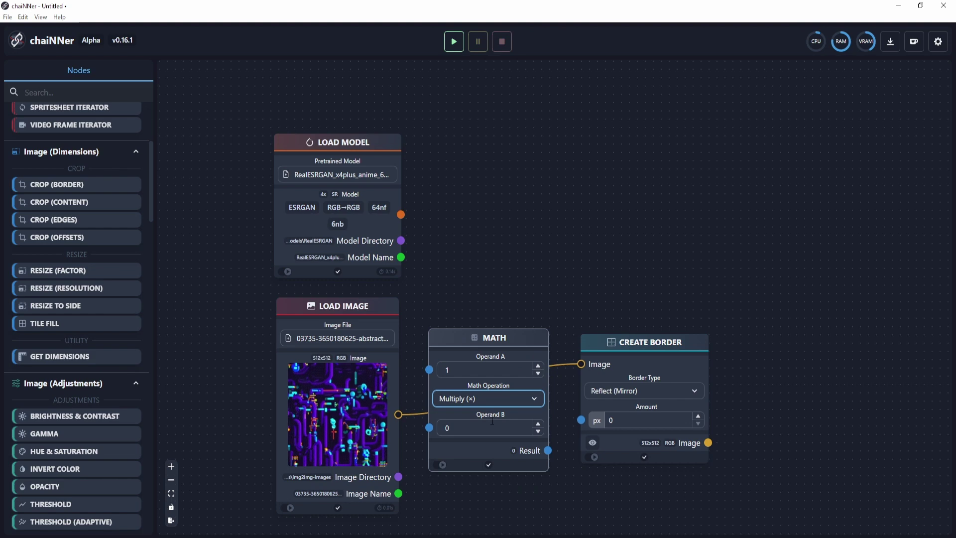
{"action": "left_click", "coordinate": [492, 421]}
{"action": "type", "text": "1"}
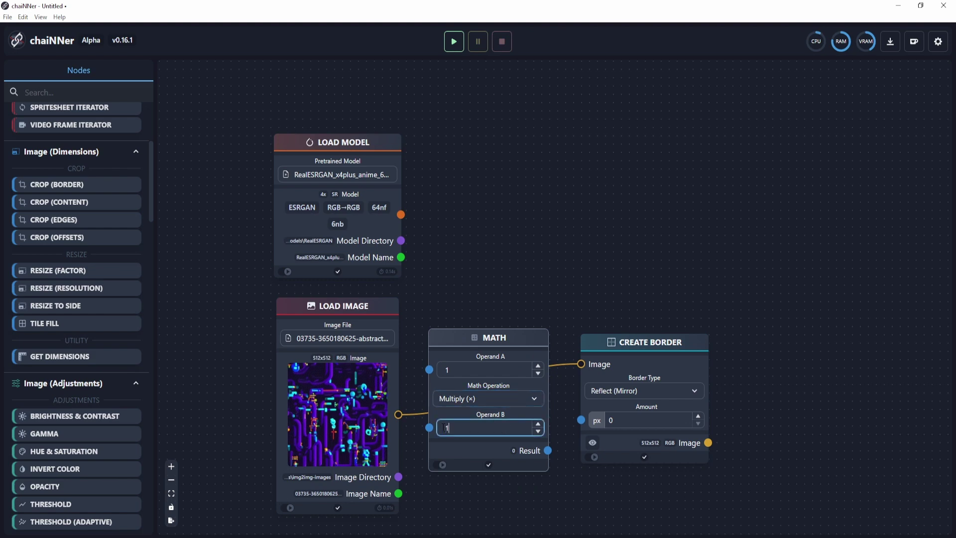
{"action": "type", "text": "6"}
{"action": "left_click", "coordinate": [498, 477]}
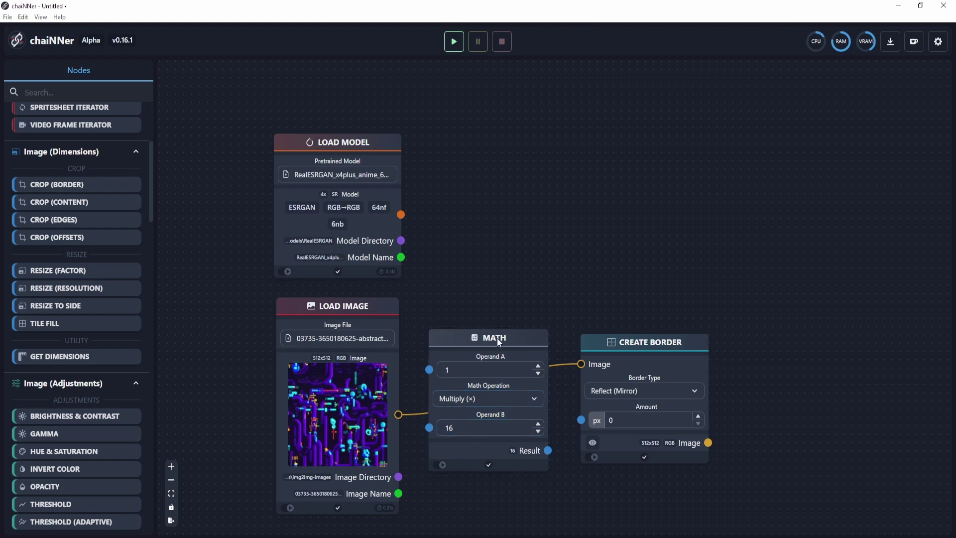
{"action": "mouse_move", "coordinate": [488, 343]}
{"action": "left_mouse_down"}
{"action": "mouse_move", "coordinate": [495, 331]}
{"action": "mouse_move", "coordinate": [471, 342]}
{"action": "left_mouse_up"}
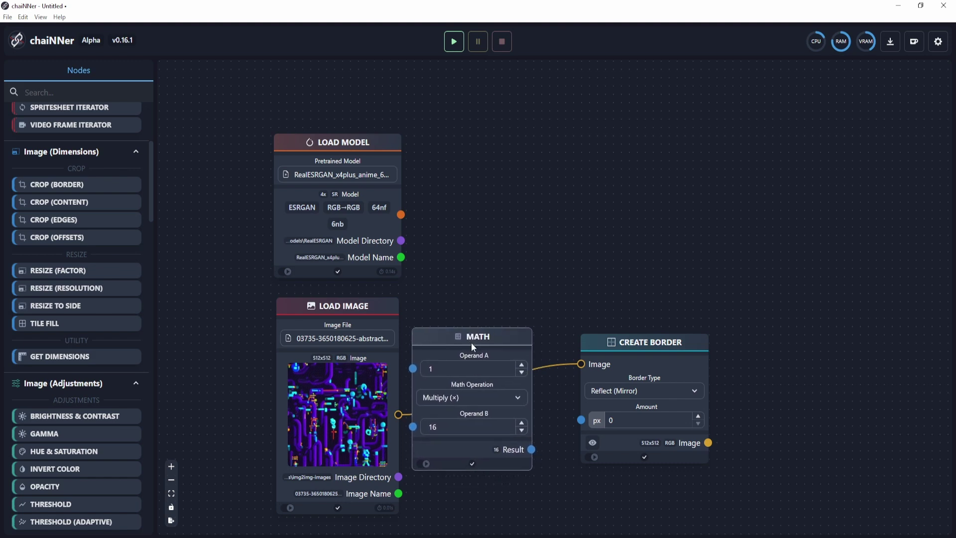
{"action": "left_click_drag", "start_coordinate": [532, 449], "coordinate": [582, 420]}
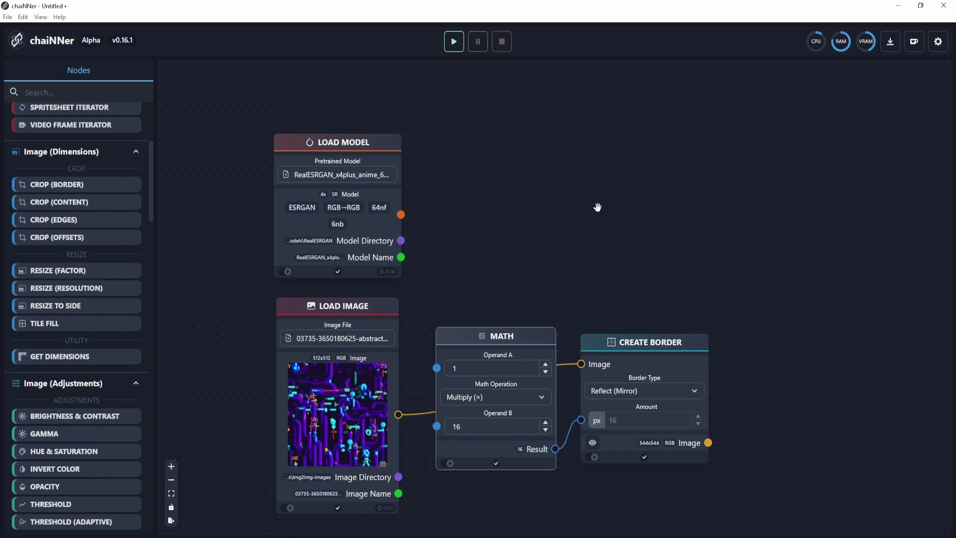
- Add an Upscale Image node above the Create Border node and place a copy of the Math node to its right
{"action": "right_click", "coordinate": [645, 172]}
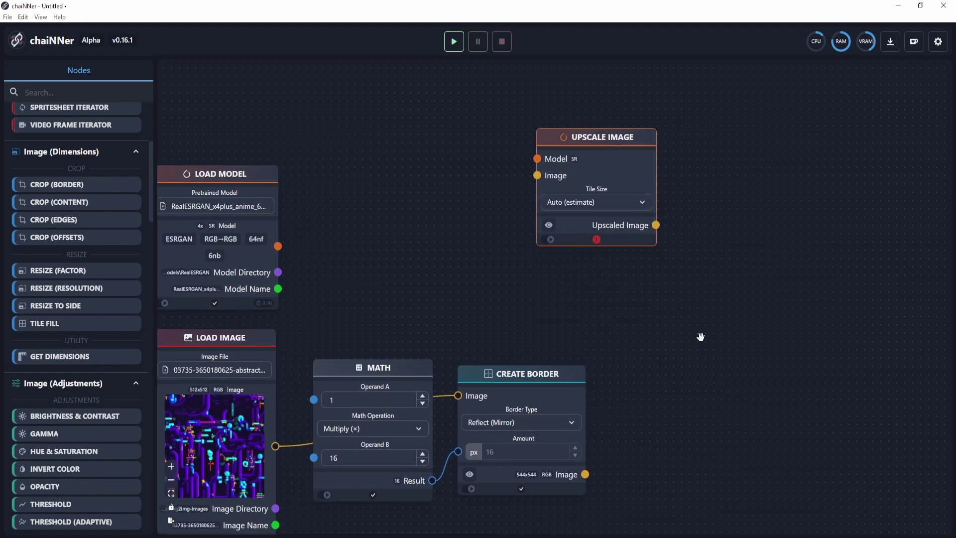
{"action": "scroll", "coordinate": [701, 337], "scroll_direction": "down", "scroll_amount": 1}
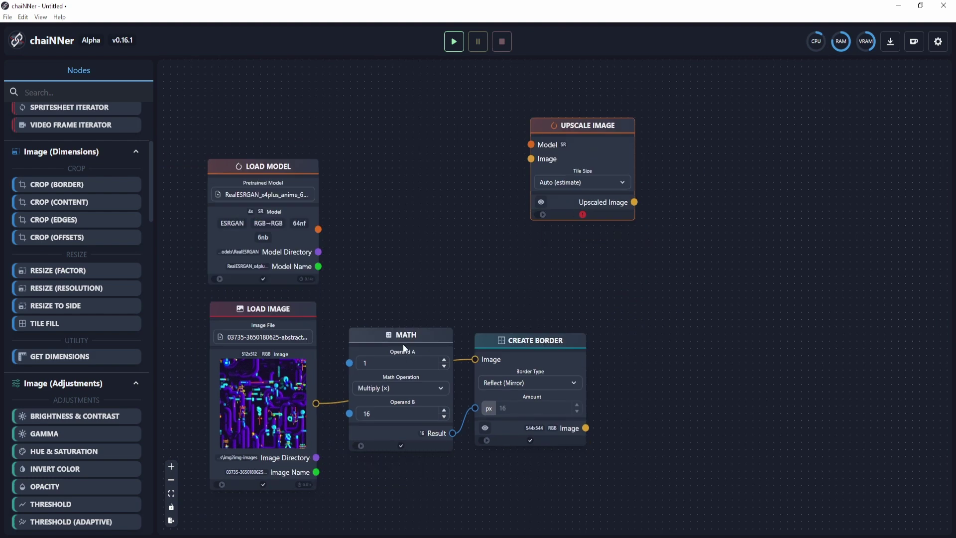
{"action": "left_click", "coordinate": [402, 344]}
{"action": "key", "text": "ctrl+c"}
{"action": "key", "text": "ctrl+v"}
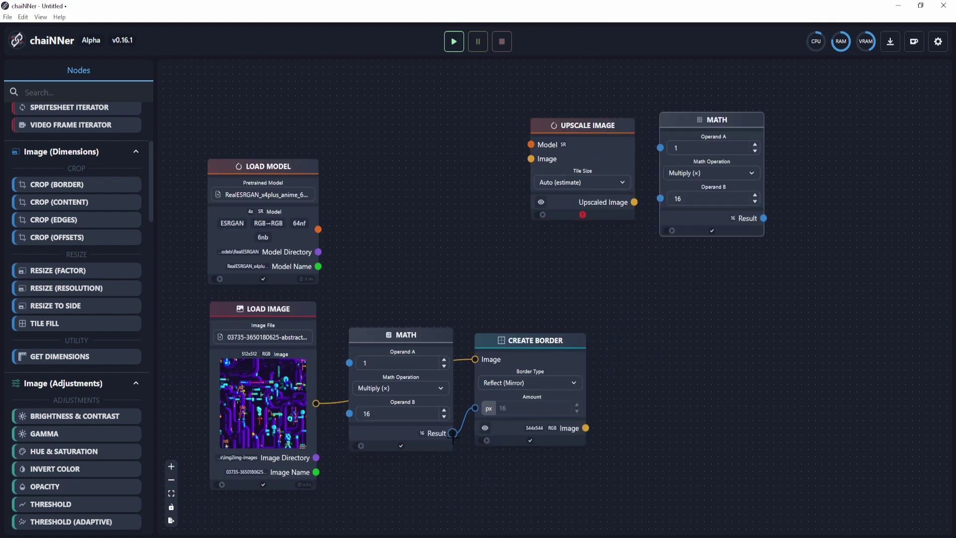
- Connect the first Math node's result to Operand A of the copied Math node and set the copy's Operand B to 4
{"action": "left_click_drag", "start_coordinate": [452, 433], "coordinate": [660, 148]}
{"action": "left_click", "coordinate": [714, 195]}
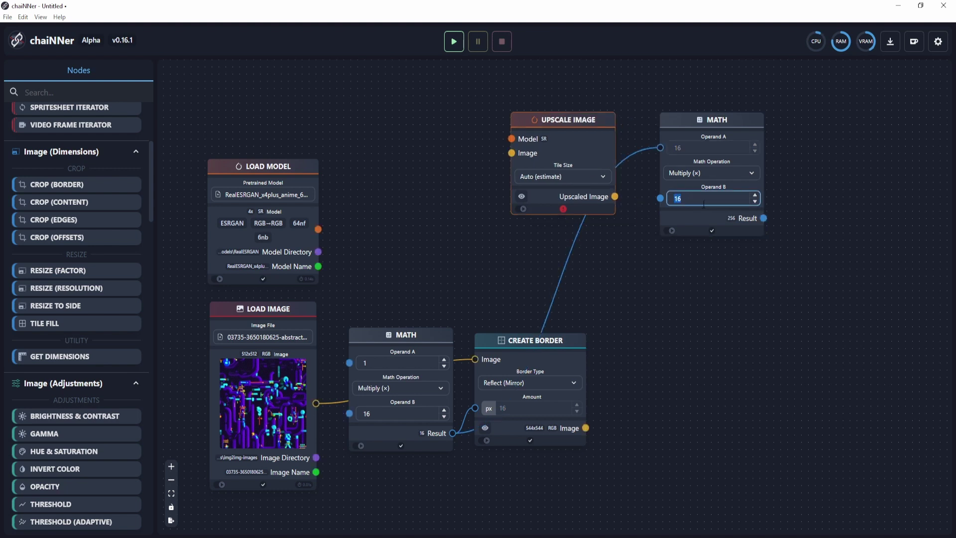
{"action": "type", "text": "4"}
- Connect the loaded model and the Create Border image output to the Upscale Image node, and move it and the adjacent Math node apart
{"action": "left_click_drag", "start_coordinate": [554, 130], "coordinate": [557, 140]}
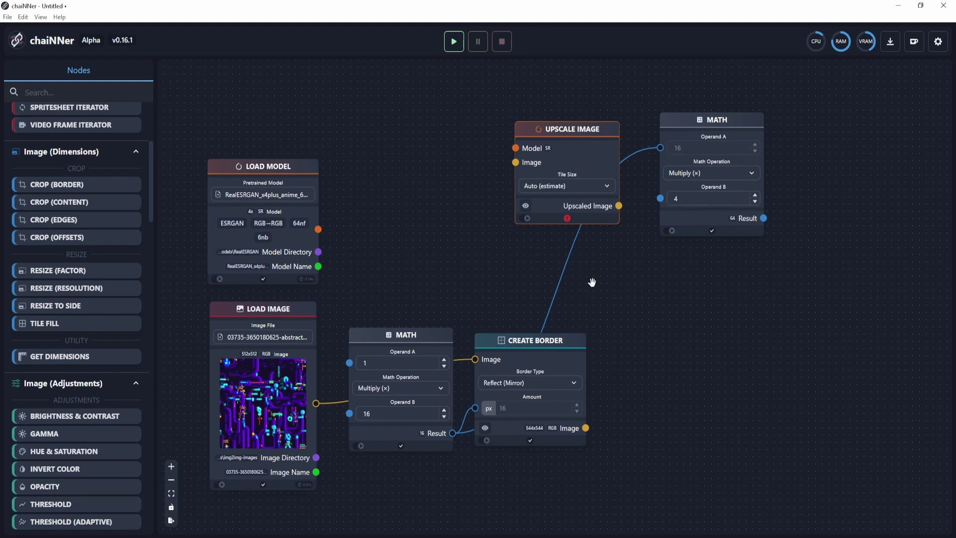
{"action": "left_click_drag", "start_coordinate": [384, 413], "coordinate": [349, 411]}
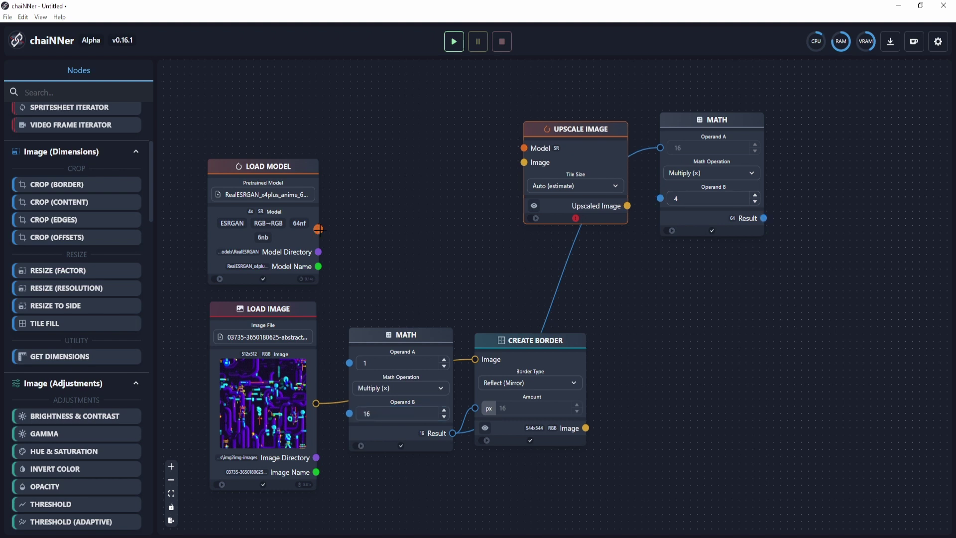
{"action": "left_click_drag", "start_coordinate": [317, 229], "coordinate": [524, 148]}
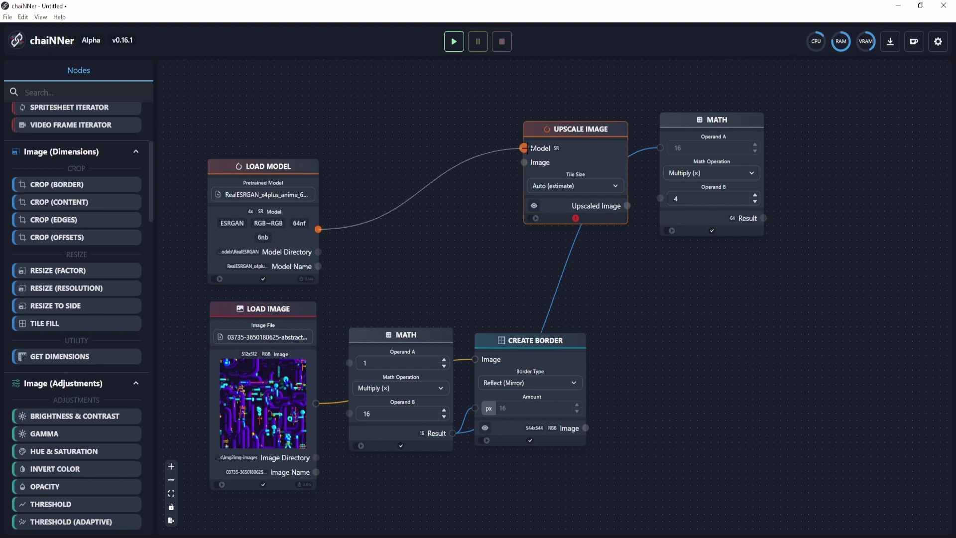
{"action": "mouse_move", "coordinate": [614, 134]}
{"action": "left_mouse_down"}
{"action": "mouse_move", "coordinate": [627, 145]}
{"action": "mouse_move", "coordinate": [616, 118]}
{"action": "left_mouse_up"}
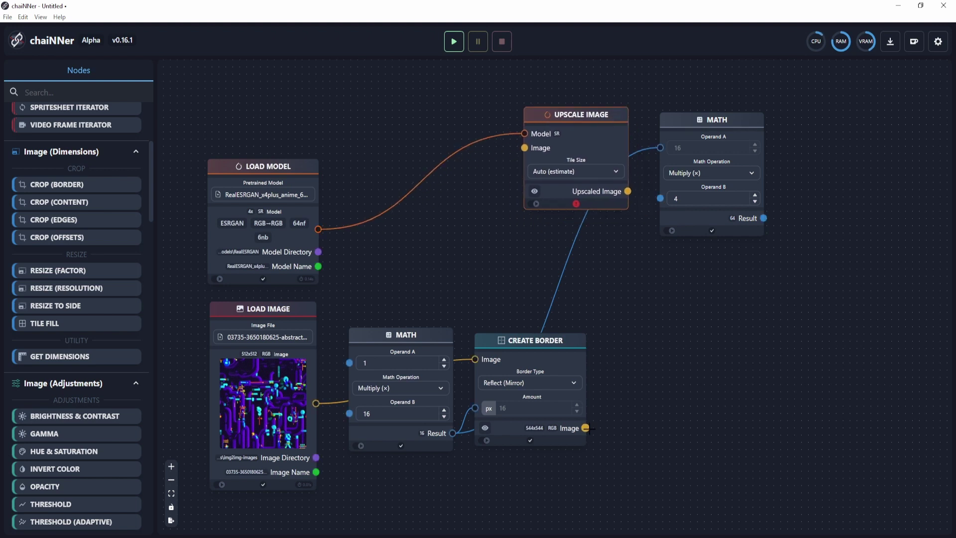
{"action": "left_click_drag", "start_coordinate": [593, 427], "coordinate": [525, 148]}
{"action": "left_click_drag", "start_coordinate": [619, 142], "coordinate": [628, 141]}
{"action": "left_click_drag", "start_coordinate": [673, 130], "coordinate": [711, 124]}
{"action": "left_click_drag", "start_coordinate": [619, 120], "coordinate": [640, 118]}
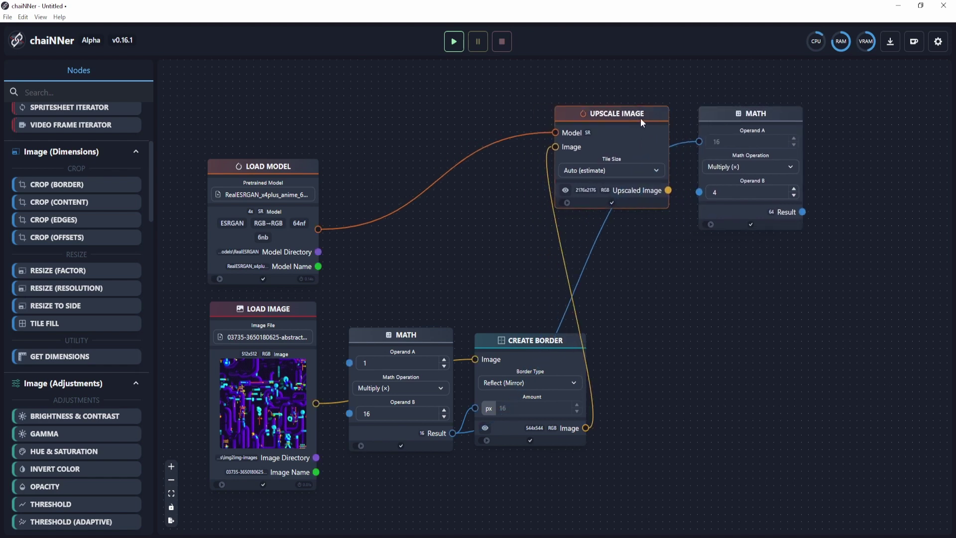
- Examine the image dimensions on the Load Image, Create Border and Upscale Image nodes alongside the Math nodes' values
{"action": "scroll", "coordinate": [633, 199], "scroll_direction": "up", "scroll_amount": 4}
{"action": "left_click_drag", "start_coordinate": [632, 256], "coordinate": [610, 324]}
{"action": "scroll", "coordinate": [610, 323], "scroll_direction": "up", "scroll_amount": 2}
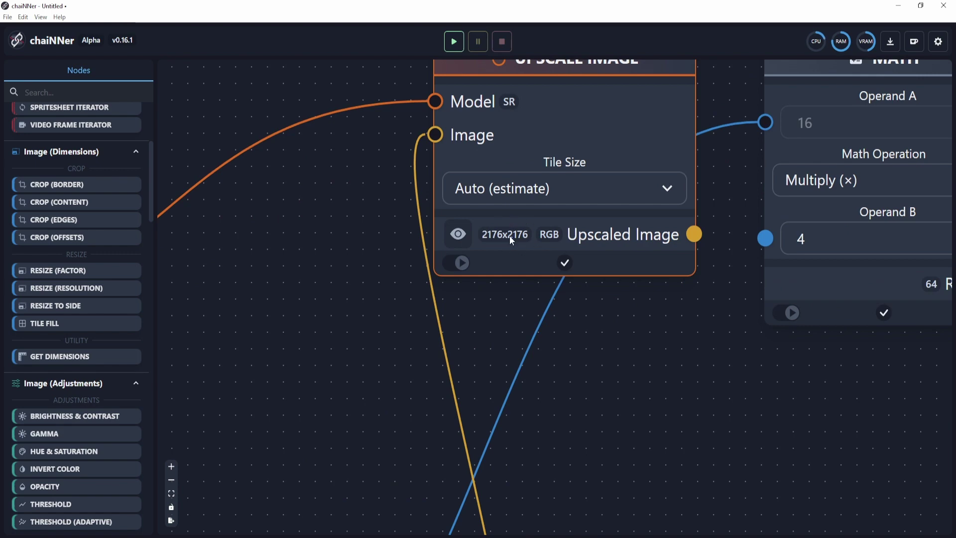
{"action": "scroll", "coordinate": [508, 335], "scroll_direction": "down", "scroll_amount": 5}
{"action": "left_click_drag", "start_coordinate": [462, 346], "coordinate": [670, 310]}
{"action": "left_click_drag", "start_coordinate": [500, 348], "coordinate": [575, 255]}
{"action": "scroll", "coordinate": [547, 306], "scroll_direction": "up", "scroll_amount": 2}
{"action": "left_click_drag", "start_coordinate": [483, 486], "coordinate": [513, 363]}
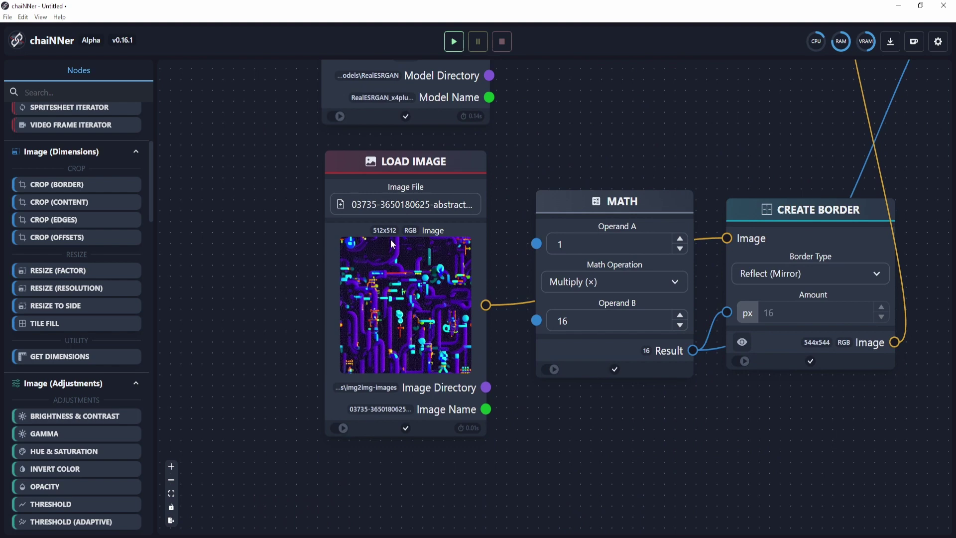
{"action": "left_click_drag", "start_coordinate": [623, 122], "coordinate": [390, 265]}
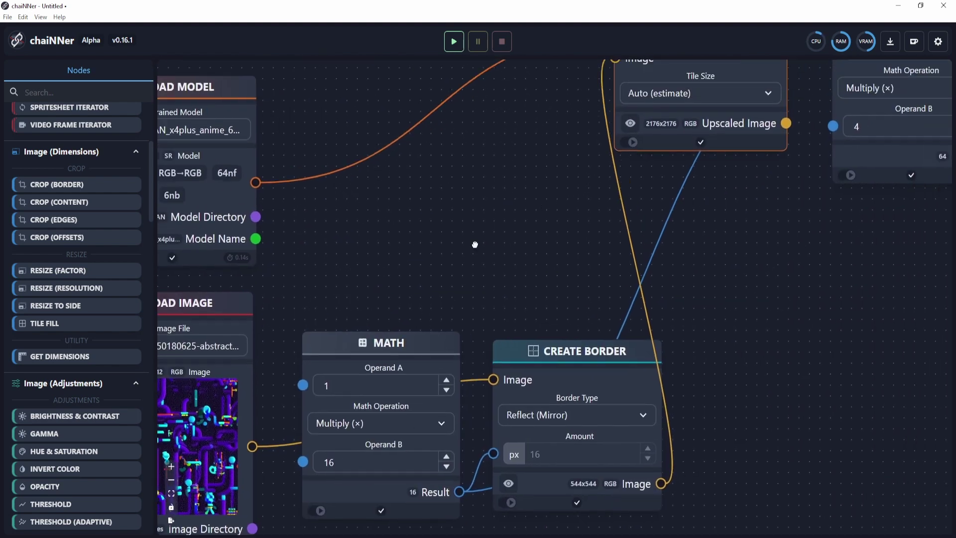
{"action": "left_click_drag", "start_coordinate": [710, 179], "coordinate": [499, 363]}
{"action": "scroll", "coordinate": [500, 363], "scroll_direction": "up", "scroll_amount": 4}
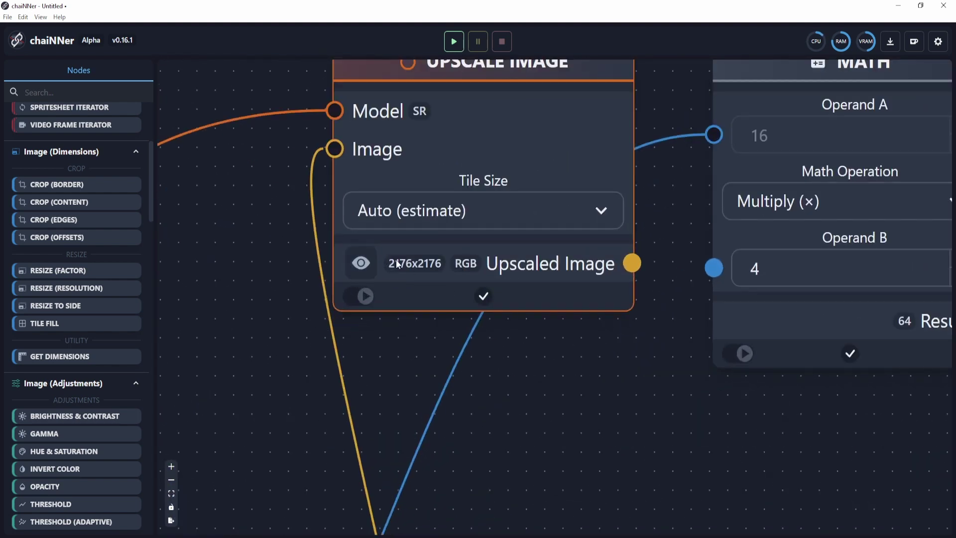
{"action": "scroll", "coordinate": [399, 267], "scroll_direction": "down", "scroll_amount": 2}
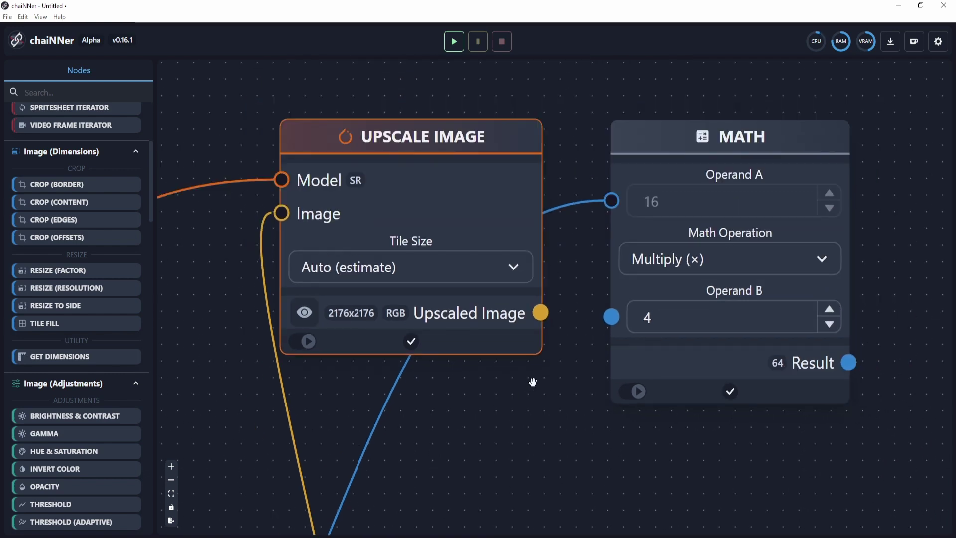
{"action": "scroll", "coordinate": [533, 382], "scroll_direction": "down", "scroll_amount": 3}
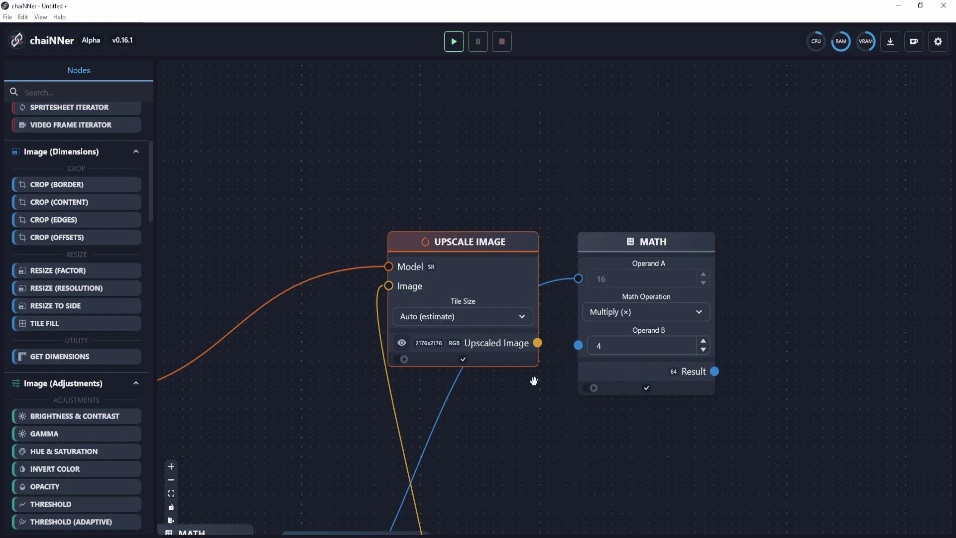
{"action": "scroll", "coordinate": [655, 335], "scroll_direction": "down", "scroll_amount": 3}
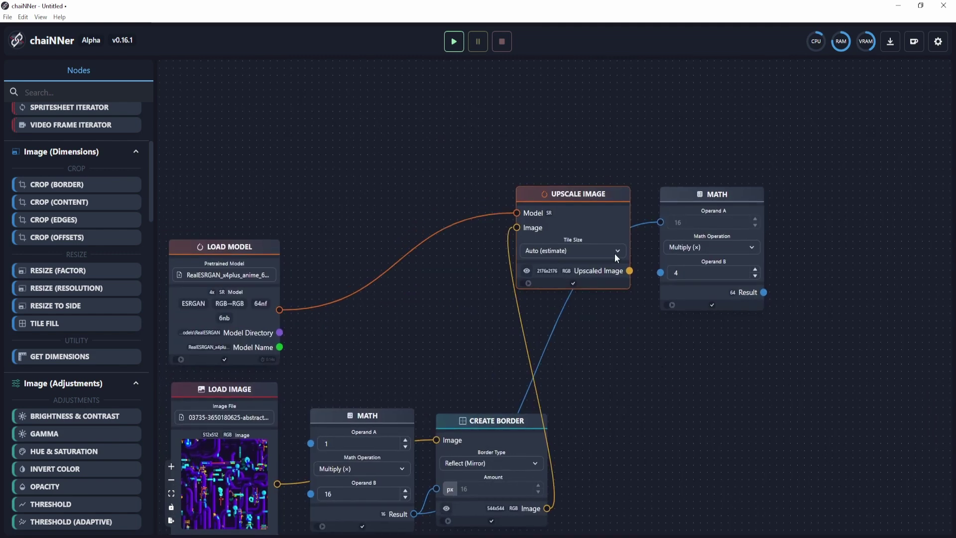
- Duplicate the Upscale Image node below the original and connect it to the original's upscaled image output and the loaded model
{"action": "left_click_drag", "start_coordinate": [605, 215], "coordinate": [606, 177]}
{"action": "left_click_drag", "start_coordinate": [708, 202], "coordinate": [702, 166]}
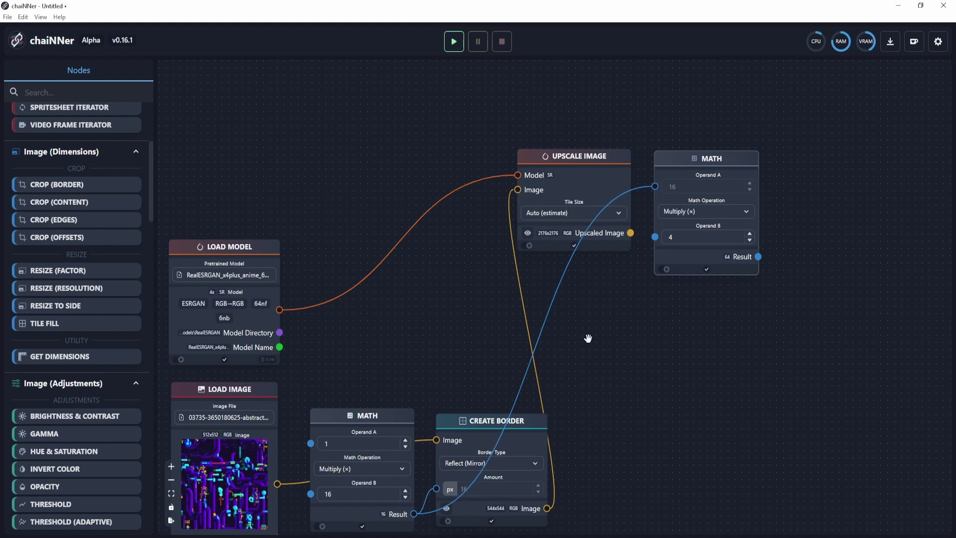
{"action": "left_click", "coordinate": [591, 160]}
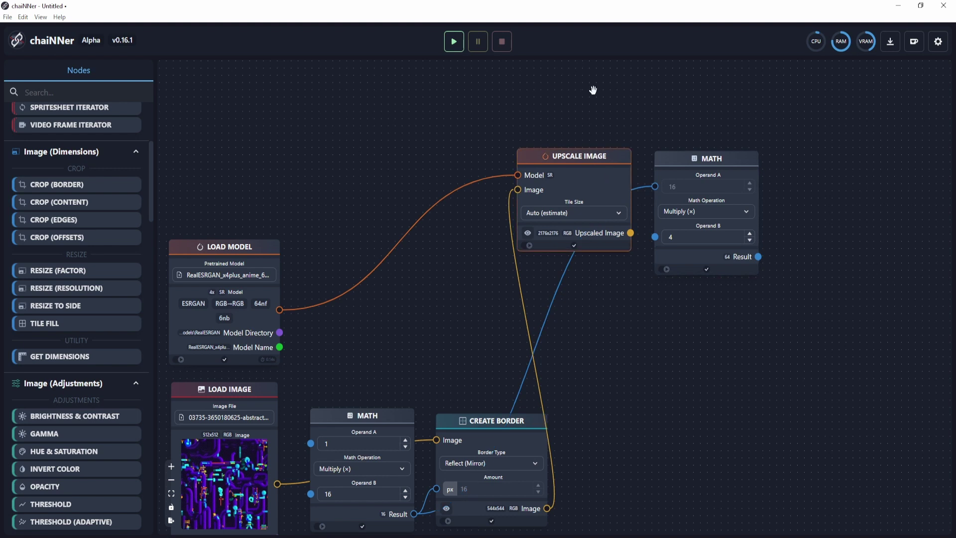
{"action": "key", "text": "ctrl+v"}
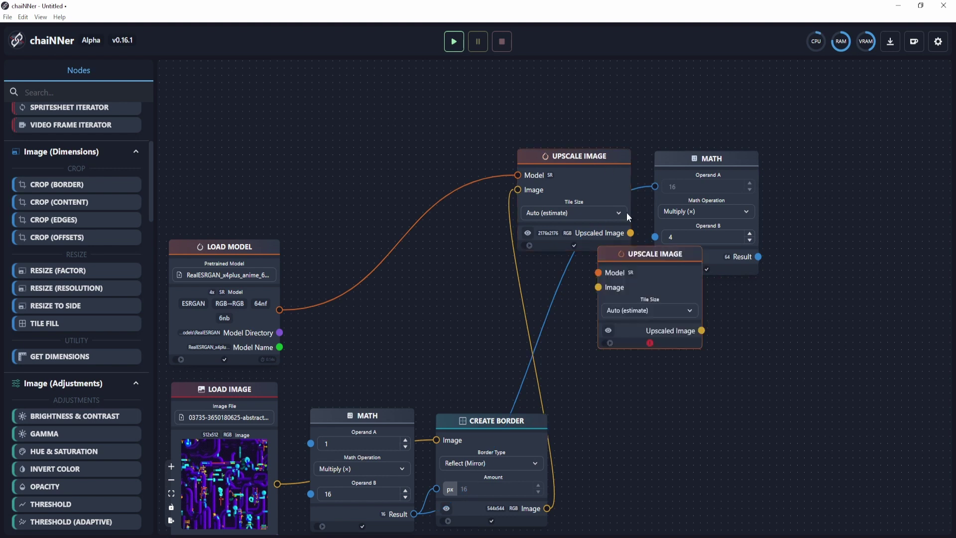
{"action": "left_click_drag", "start_coordinate": [645, 262], "coordinate": [564, 273]}
{"action": "left_click_drag", "start_coordinate": [630, 233], "coordinate": [519, 298]}
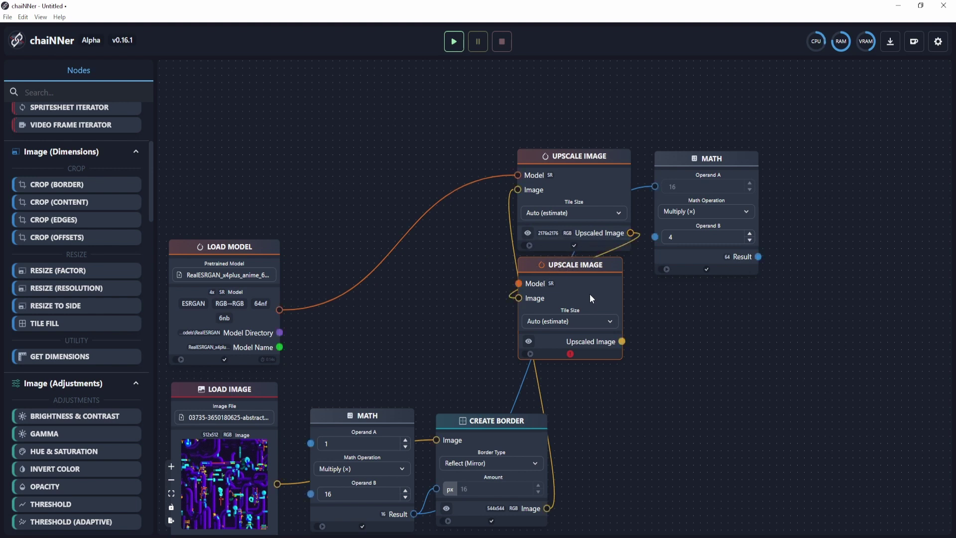
{"action": "left_click_drag", "start_coordinate": [589, 293], "coordinate": [594, 300]}
{"action": "left_click_drag", "start_coordinate": [280, 310], "coordinate": [280, 310]}
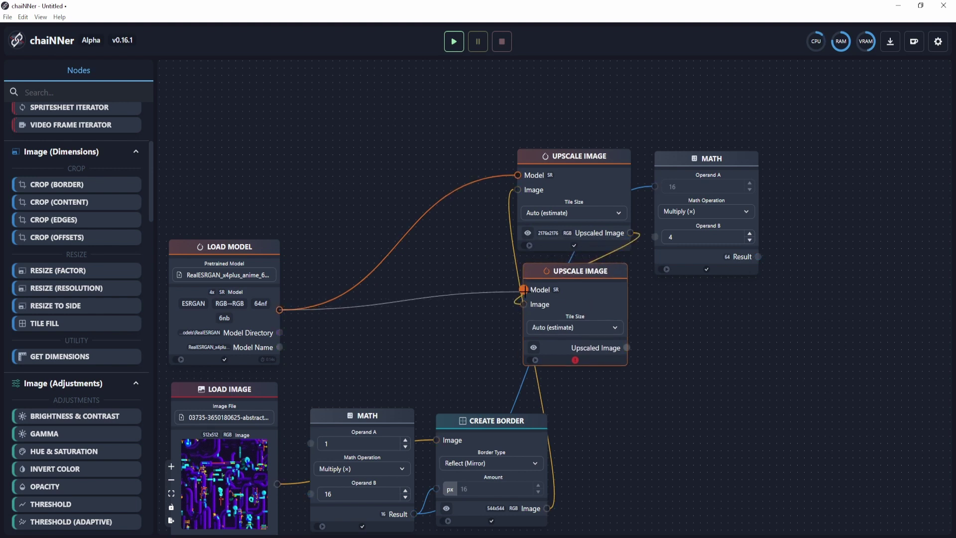
- Duplicate the multiply-by-4 Math node directly below itself and connect the original's result to the copy's Operand A
{"action": "left_click", "coordinate": [726, 174]}
{"action": "key", "text": "ctrl+c"}
{"action": "key", "text": "ctrl+v"}
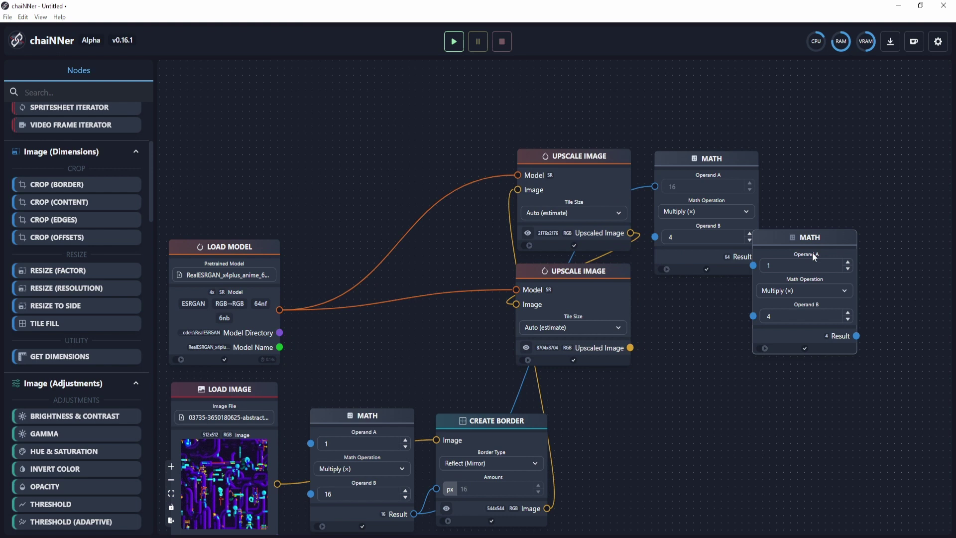
{"action": "left_click_drag", "start_coordinate": [825, 239], "coordinate": [727, 294]}
{"action": "left_click_drag", "start_coordinate": [759, 256], "coordinate": [657, 319]}
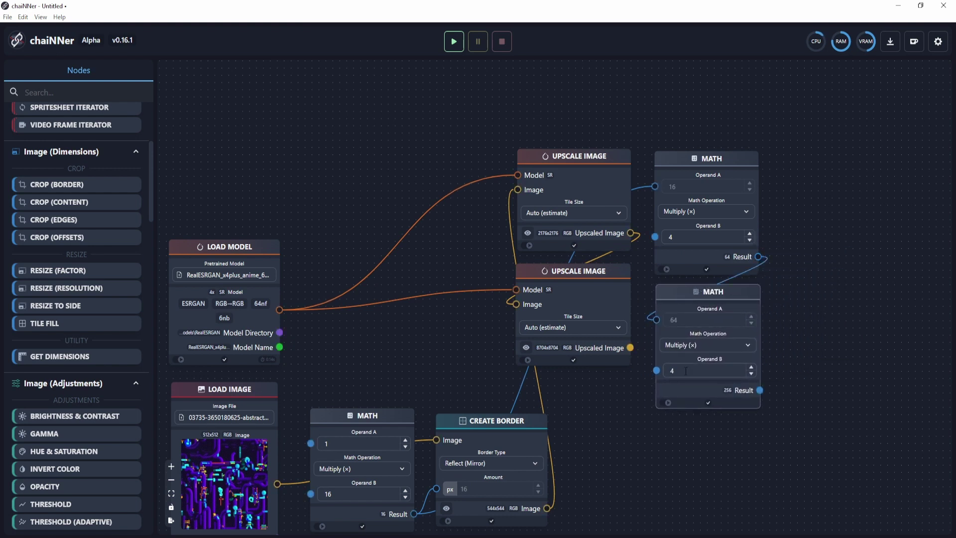
- Arrange the Upscale Image and Math nodes as two side-by-side pairs, with a wider vertical gap between the pairs
{"action": "left_click_drag", "start_coordinate": [783, 316], "coordinate": [658, 317]}
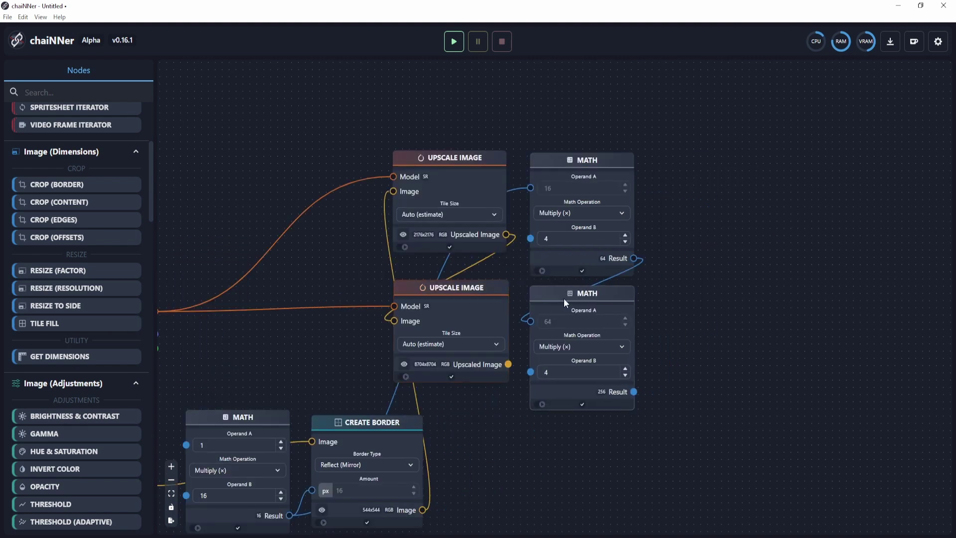
{"action": "left_click_drag", "start_coordinate": [567, 161], "coordinate": [561, 135]}
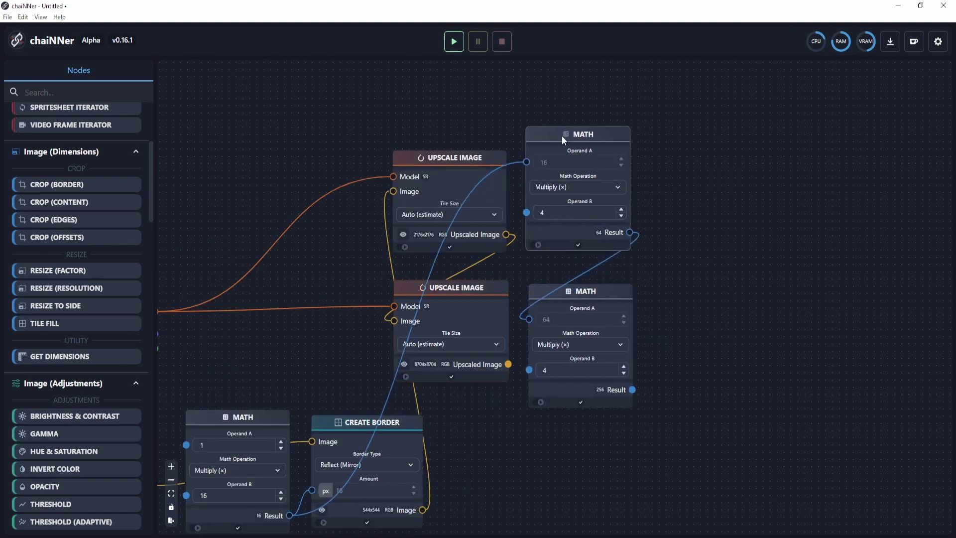
{"action": "left_click_drag", "start_coordinate": [480, 158], "coordinate": [481, 129]}
{"action": "left_click_drag", "start_coordinate": [583, 144], "coordinate": [585, 136]}
{"action": "scroll", "coordinate": [444, 393], "scroll_direction": "up", "scroll_amount": 4}
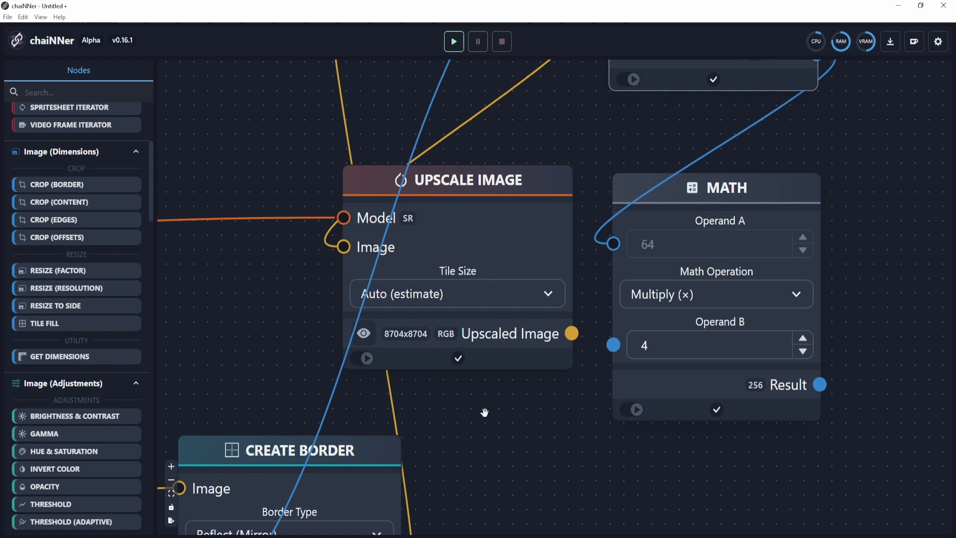
{"action": "scroll", "coordinate": [508, 437], "scroll_direction": "down", "scroll_amount": 2}
{"action": "left_click_drag", "start_coordinate": [634, 274], "coordinate": [632, 274]}
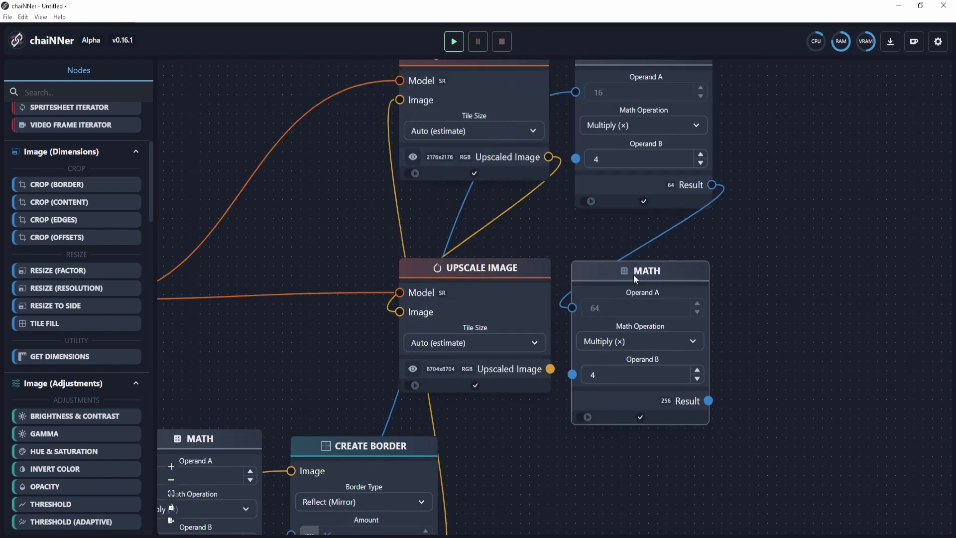
{"action": "left_click_drag", "start_coordinate": [506, 272], "coordinate": [512, 269]}
{"action": "scroll", "coordinate": [686, 343], "scroll_direction": "down", "scroll_amount": 3}
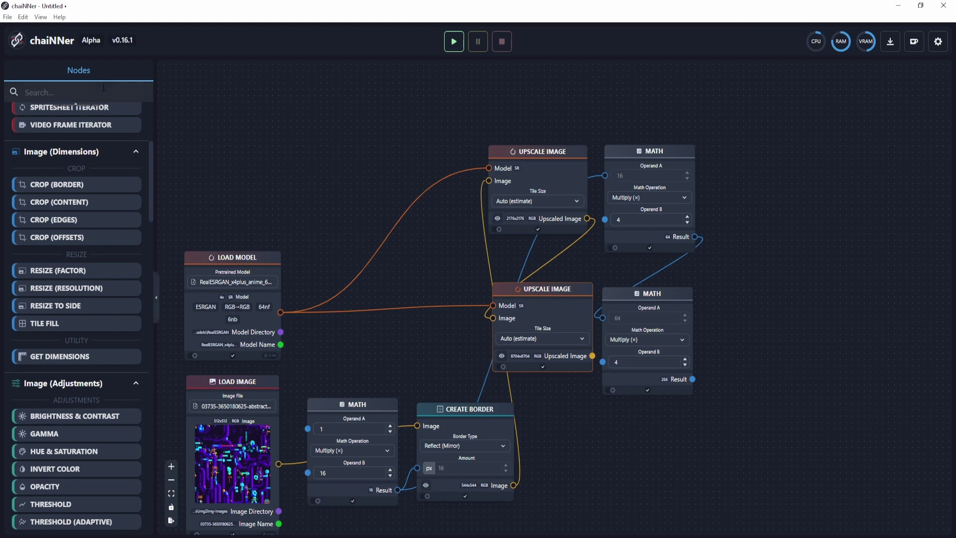
- Add a Crop (Border) node in the empty area to the right of the Math nodes
{"action": "right_click", "coordinate": [784, 271]}
{"action": "type", "text": "crop"}
{"action": "left_click", "coordinate": [848, 314]}
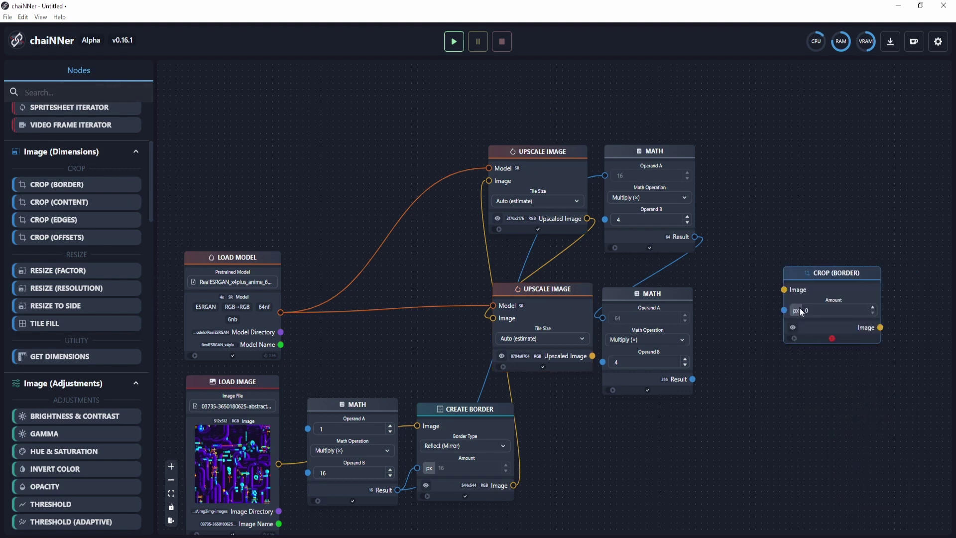
- Place the Crop (Border) node beside the second Math node and connect the second upscaled image and that Math result to its Image and Amount
{"action": "left_click_drag", "start_coordinate": [800, 307], "coordinate": [758, 342]}
{"action": "mouse_move", "coordinate": [592, 355]}
{"action": "left_mouse_down"}
{"action": "mouse_move", "coordinate": [635, 330]}
{"action": "mouse_move", "coordinate": [742, 326]}
{"action": "left_mouse_up"}
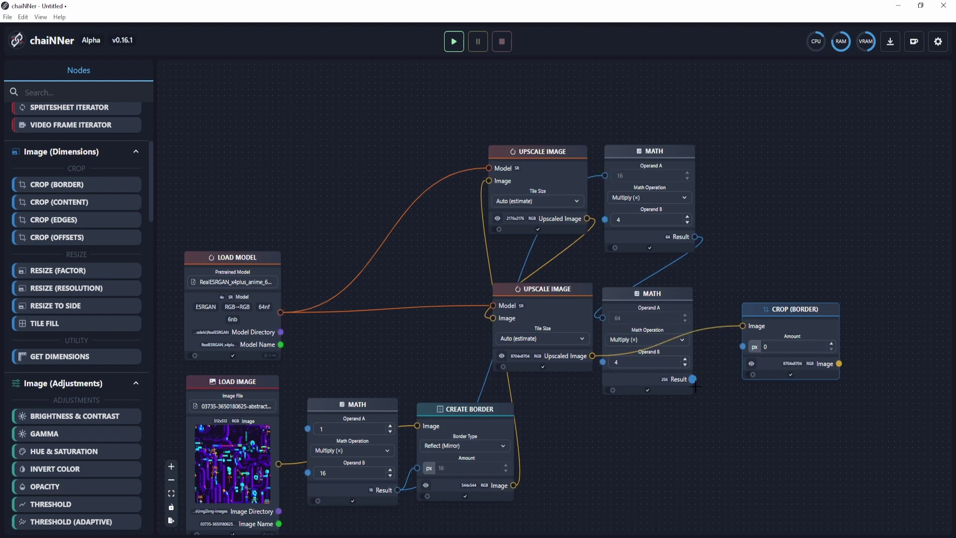
{"action": "left_click_drag", "start_coordinate": [692, 379], "coordinate": [743, 347]}
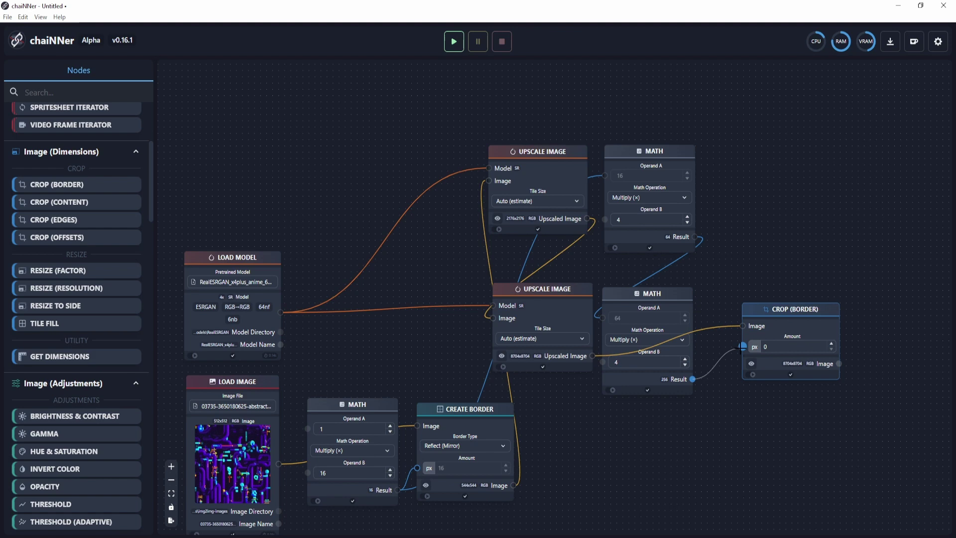
- Set the Create Border node's border type to Wrap (Tile)
{"action": "scroll", "coordinate": [800, 320], "scroll_direction": "up", "scroll_amount": 3}
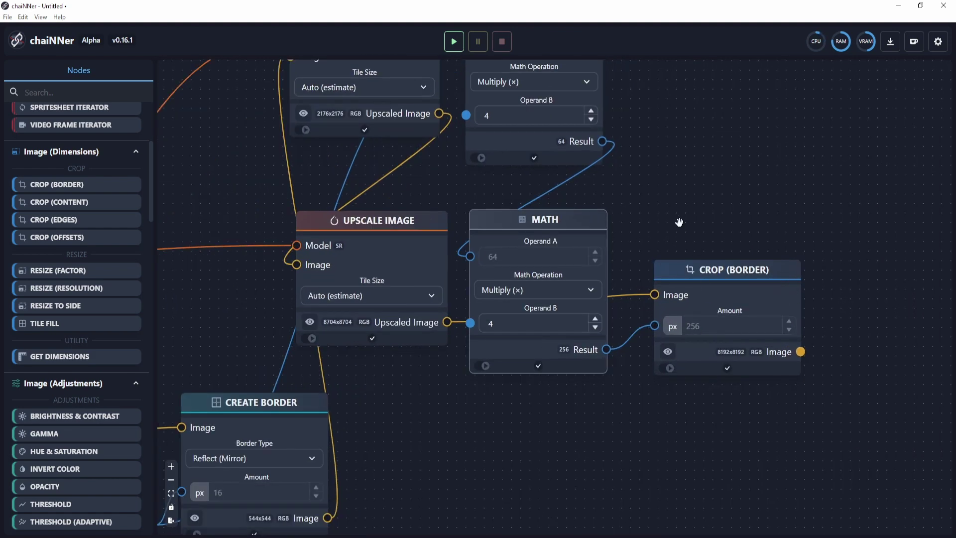
{"action": "left_click_drag", "start_coordinate": [553, 409], "coordinate": [667, 397]}
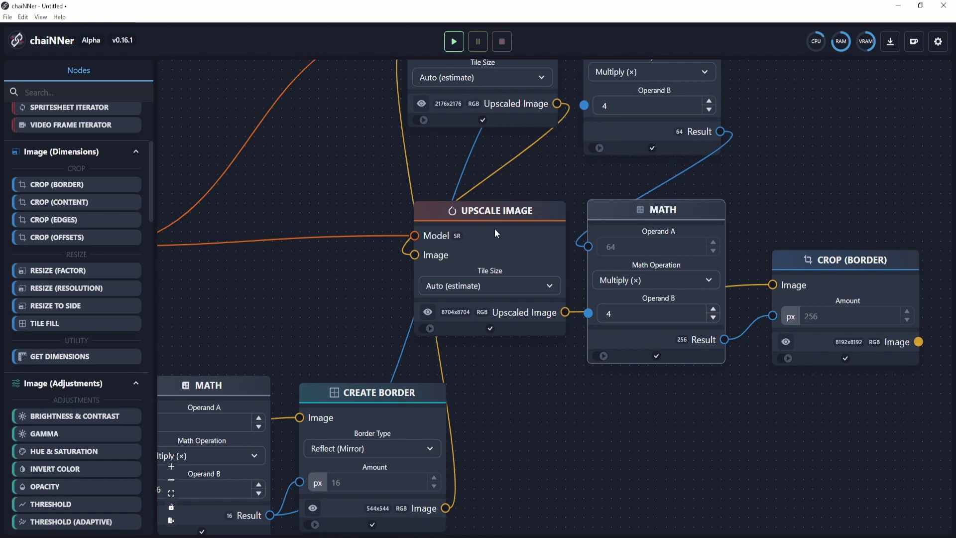
{"action": "scroll", "coordinate": [722, 408], "scroll_direction": "down", "scroll_amount": 1}
{"action": "left_click_drag", "start_coordinate": [631, 472], "coordinate": [694, 403]}
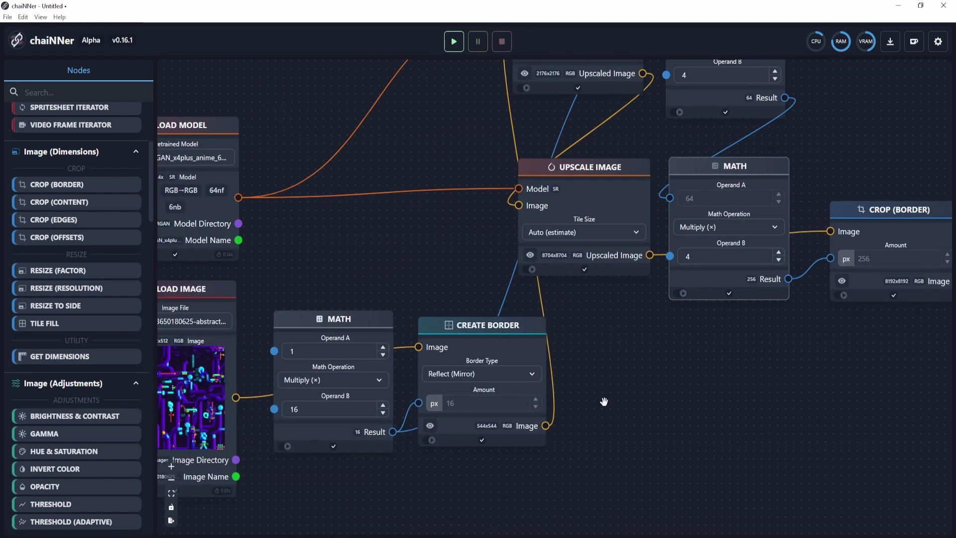
{"action": "left_click_drag", "start_coordinate": [602, 402], "coordinate": [738, 410]}
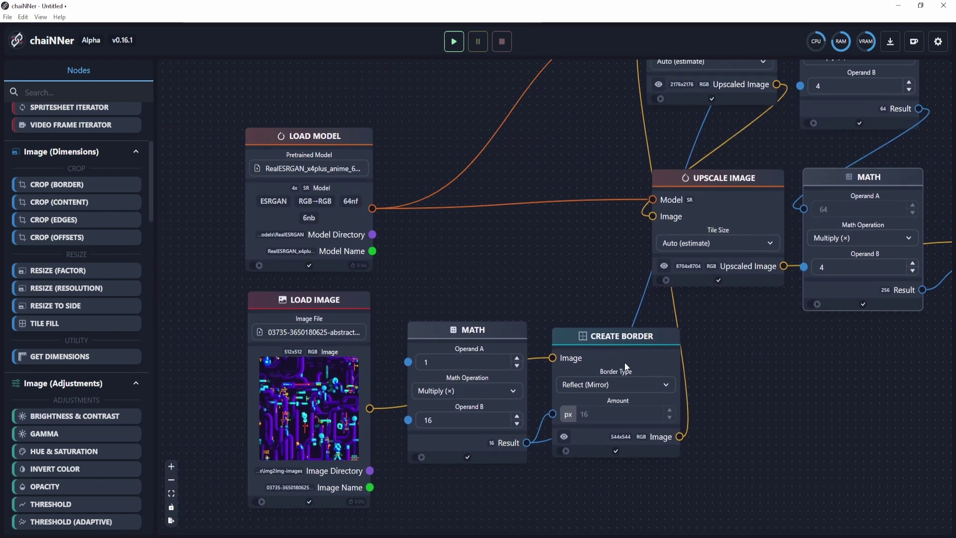
{"action": "left_click_drag", "start_coordinate": [626, 367], "coordinate": [619, 364]}
{"action": "left_click", "coordinate": [630, 379]}
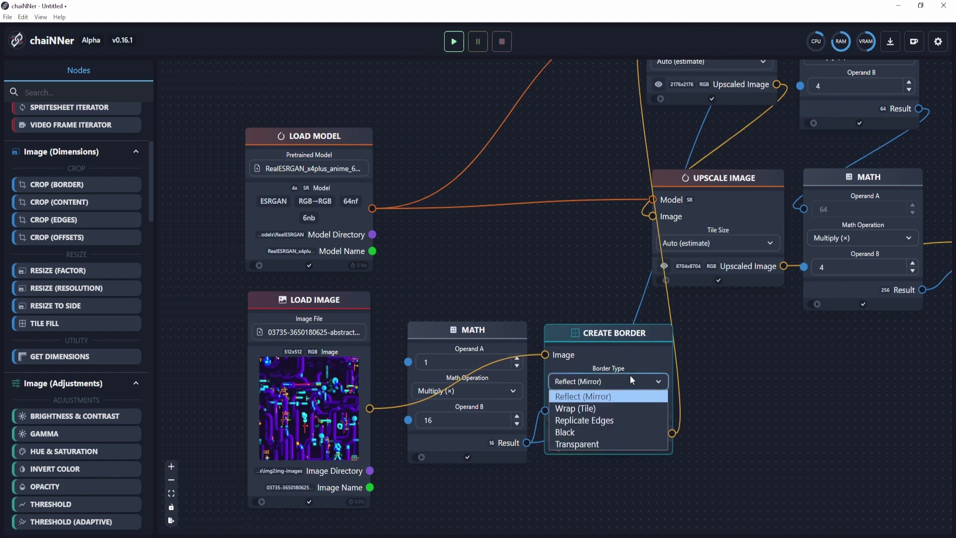
{"action": "left_click", "coordinate": [603, 406]}
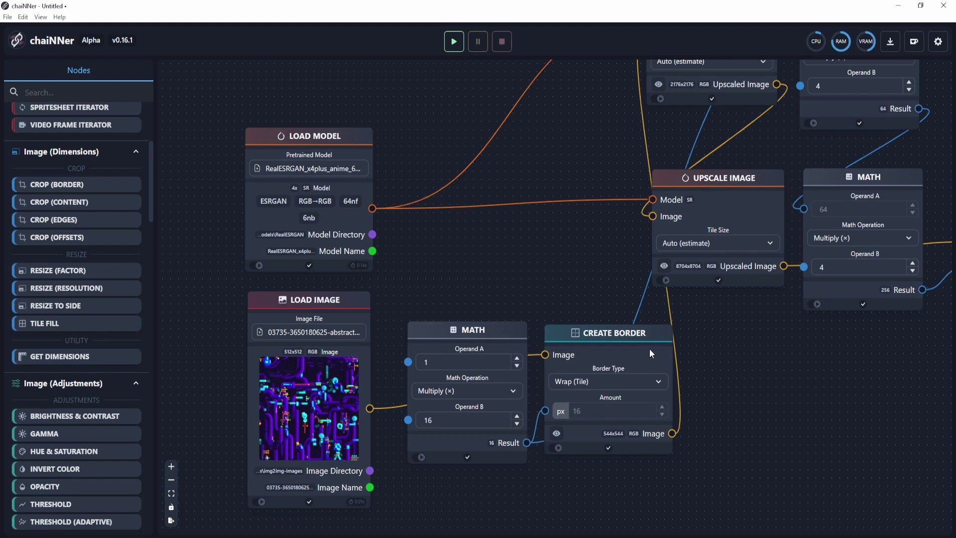
{"action": "left_click", "coordinate": [647, 383]}
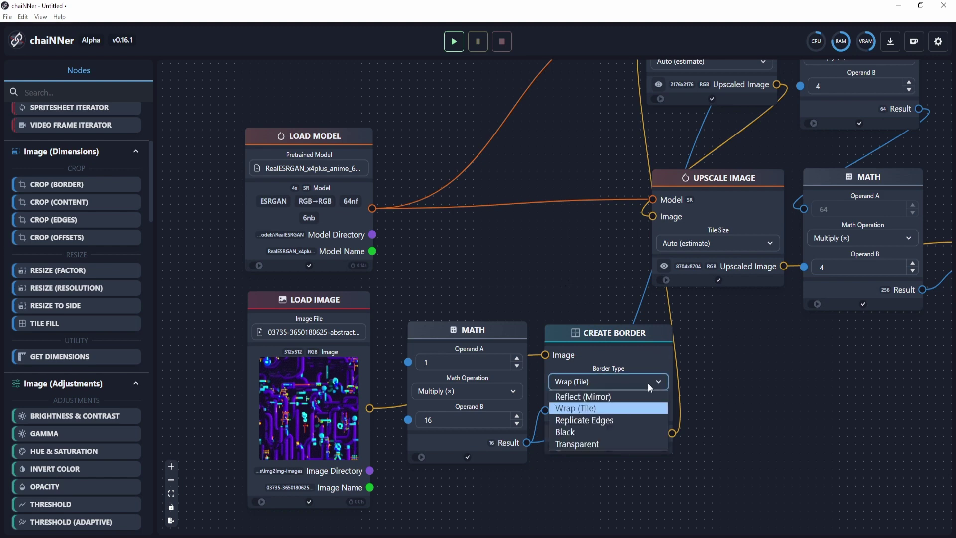
{"action": "left_click", "coordinate": [584, 410]}
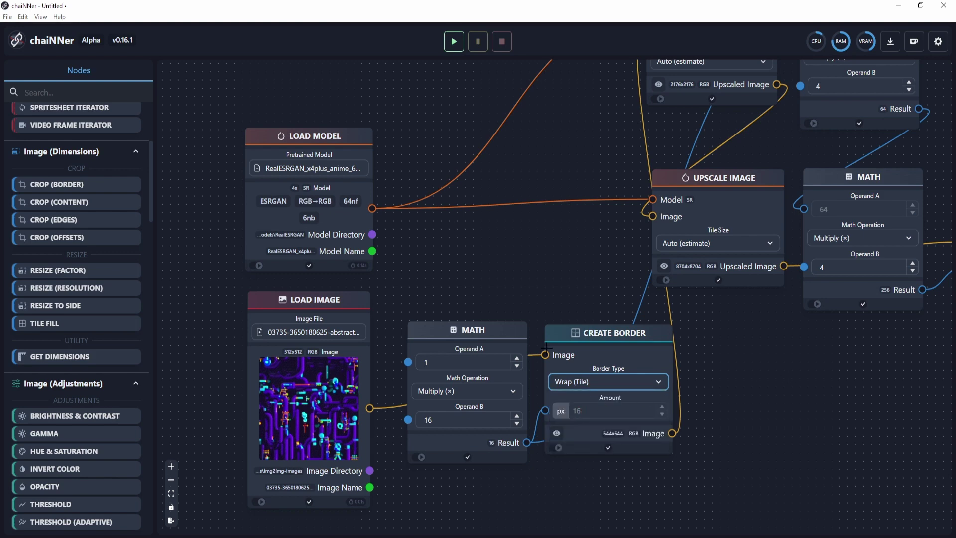
- Add a Resize (Resolution) node to the right of Crop (Border) and feed it the cropped image
{"action": "left_click_drag", "start_coordinate": [826, 364], "coordinate": [502, 402]}
{"action": "scroll", "coordinate": [658, 335], "scroll_direction": "up", "scroll_amount": 4}
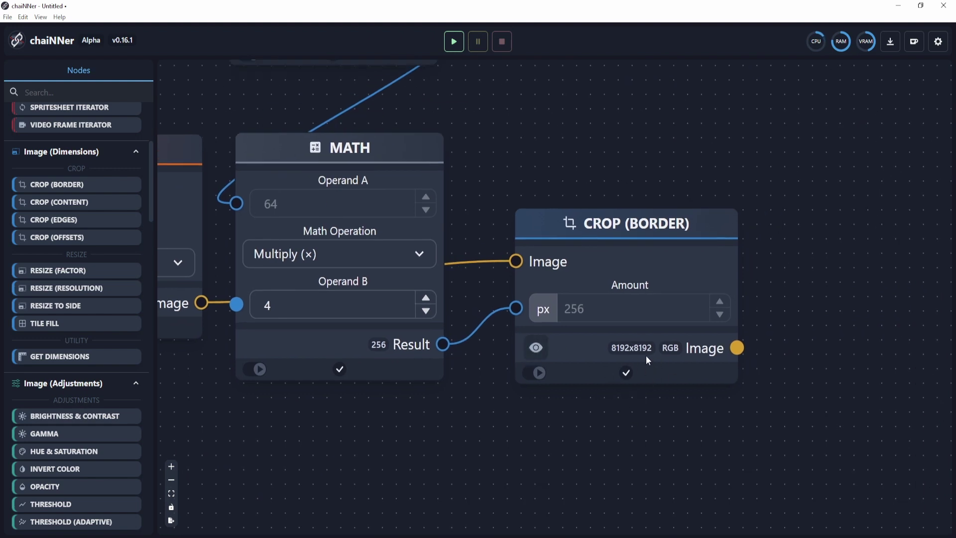
{"action": "scroll", "coordinate": [647, 356], "scroll_direction": "down", "scroll_amount": 4}
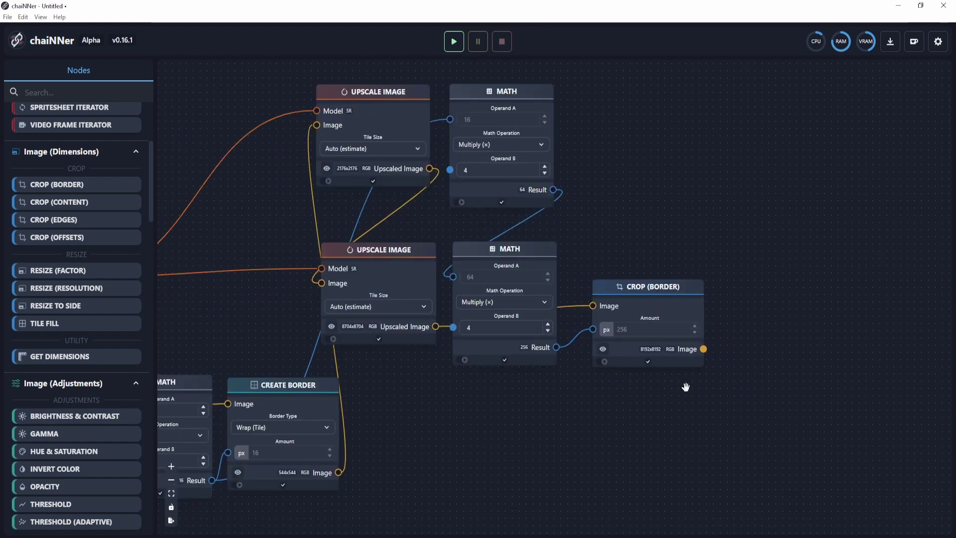
{"action": "right_click", "coordinate": [754, 288]}
{"action": "type", "text": "resize"}
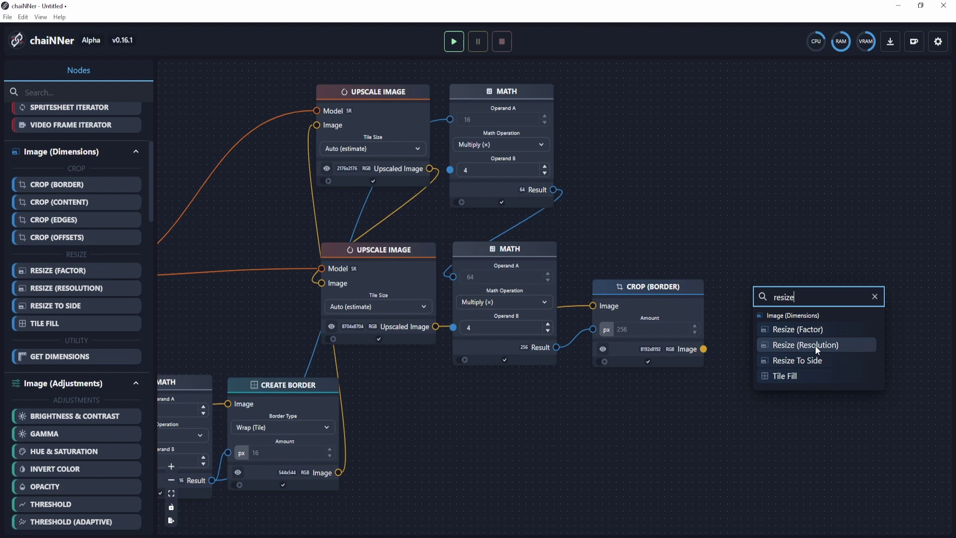
{"action": "left_click", "coordinate": [815, 346]}
{"action": "left_click_drag", "start_coordinate": [811, 294], "coordinate": [808, 248]}
{"action": "left_click_drag", "start_coordinate": [703, 349], "coordinate": [750, 263]}
- Set the Resize (Resolution) node's width and height to 4096 px and check its interpolation method choices
{"action": "left_click_drag", "start_coordinate": [795, 378], "coordinate": [706, 391]}
{"action": "left_click", "coordinate": [699, 300]}
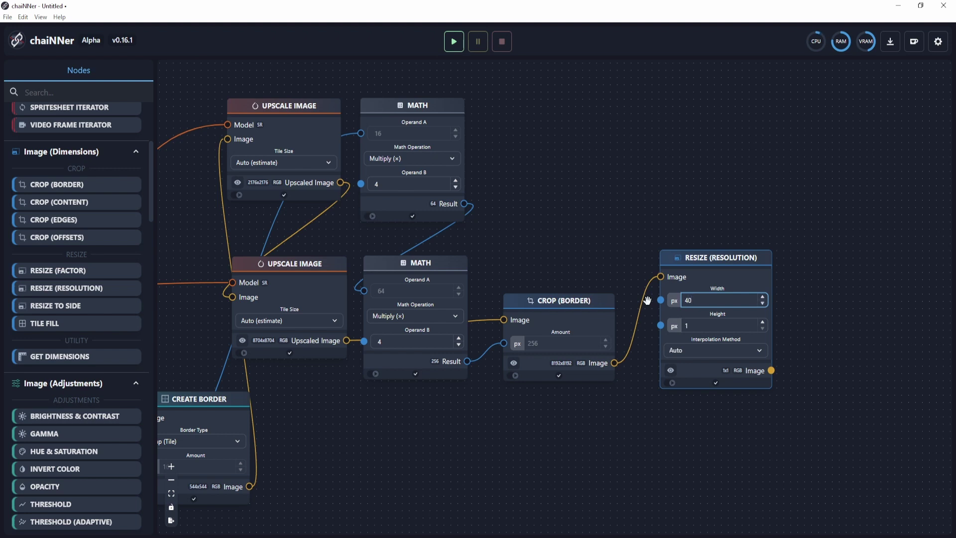
{"action": "key", "text": "Tab"}
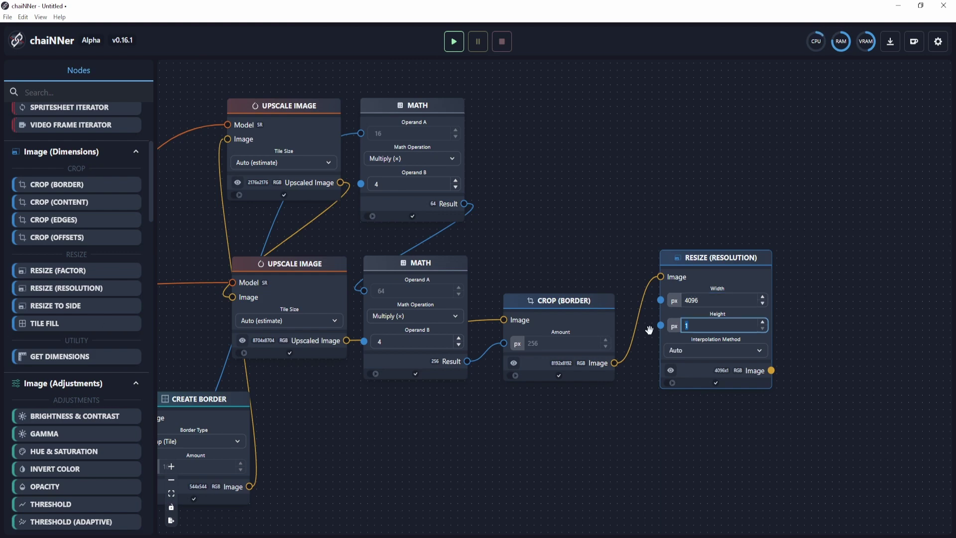
{"action": "left_click_drag", "start_coordinate": [649, 331], "coordinate": [618, 301]}
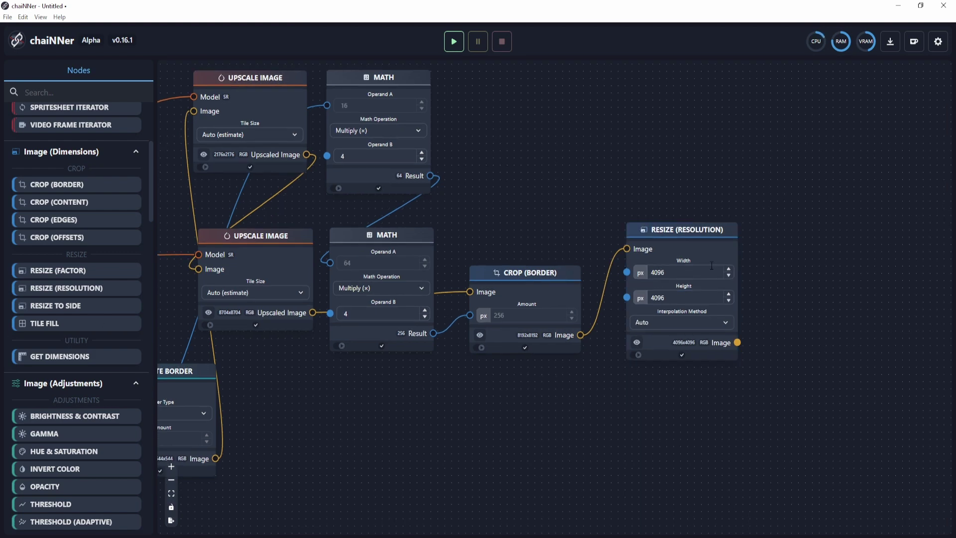
{"action": "scroll", "coordinate": [704, 343], "scroll_direction": "up", "scroll_amount": 2}
{"action": "left_click", "coordinate": [673, 317]}
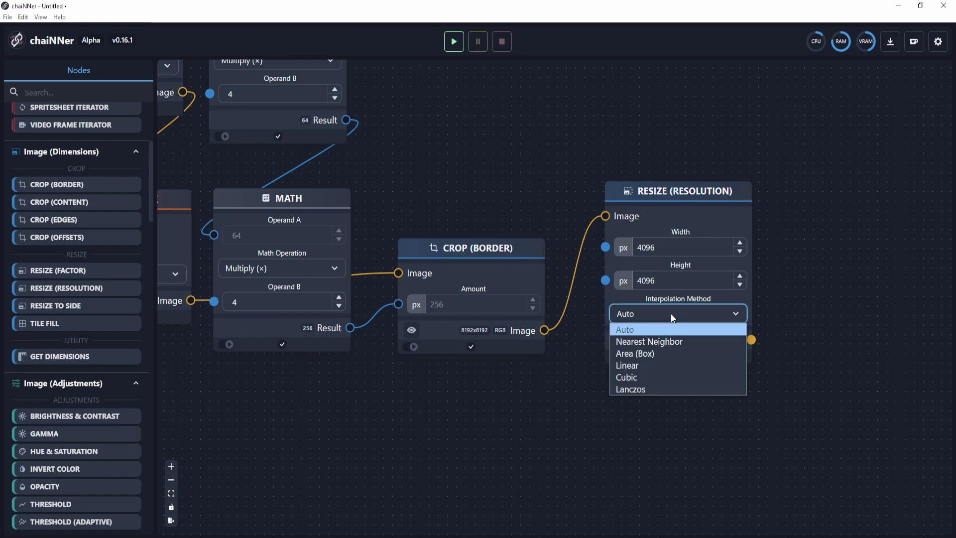
{"action": "left_click", "coordinate": [727, 453]}
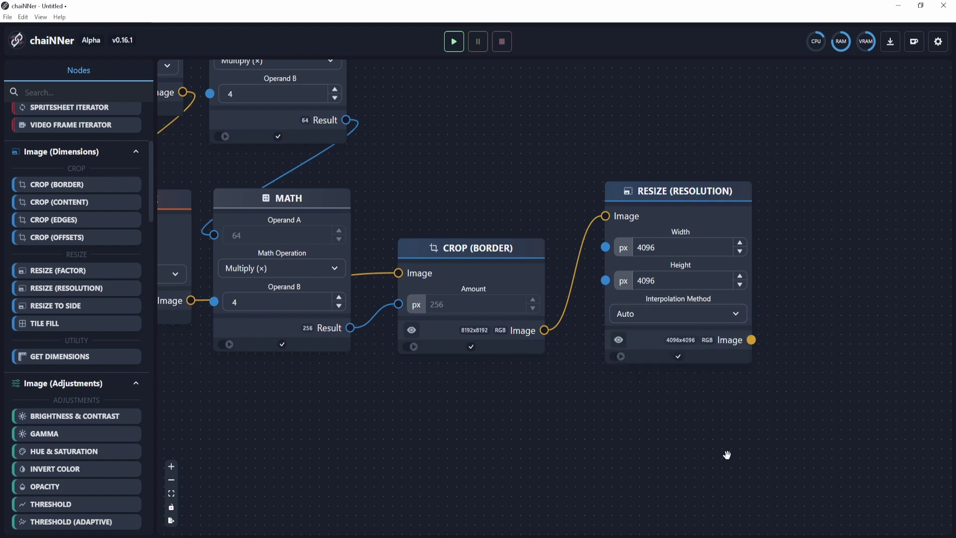
- Add a Save Image node above and right of Resize (Resolution) and connect the resized image to its Image input
{"action": "scroll", "coordinate": [712, 448], "scroll_direction": "down", "scroll_amount": 3}
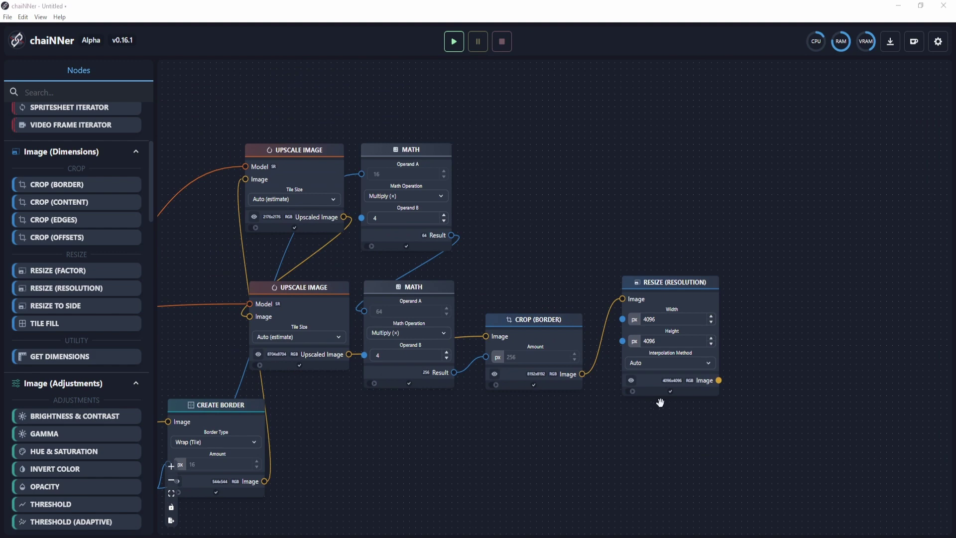
{"action": "left_click_drag", "start_coordinate": [643, 439], "coordinate": [666, 423]}
{"action": "left_click_drag", "start_coordinate": [533, 385], "coordinate": [574, 380]}
{"action": "left_click_drag", "start_coordinate": [824, 399], "coordinate": [686, 423]}
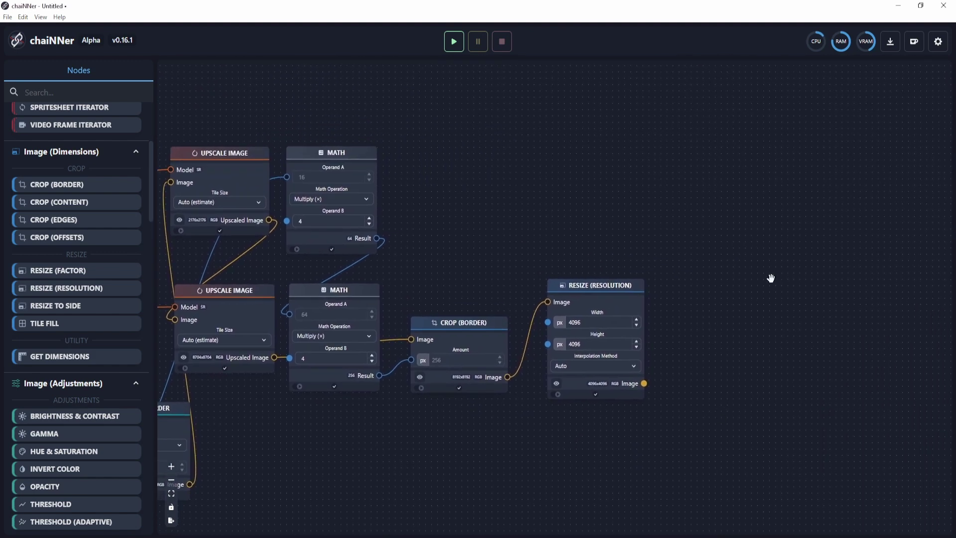
{"action": "right_click", "coordinate": [771, 278]}
{"action": "left_click", "coordinate": [816, 329]}
{"action": "left_click_drag", "start_coordinate": [824, 297], "coordinate": [733, 202]}
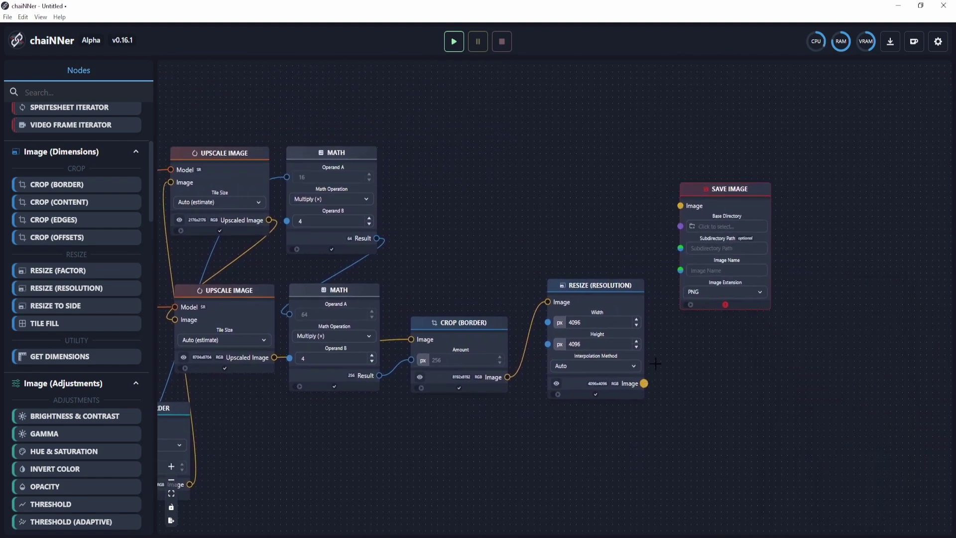
{"action": "left_click_drag", "start_coordinate": [655, 364], "coordinate": [680, 206]}
- Connect the Load Image node's Image Directory output to the Save Image node's Base Directory input
{"action": "left_click_drag", "start_coordinate": [550, 456], "coordinate": [711, 422]}
{"action": "left_click_drag", "start_coordinate": [565, 446], "coordinate": [660, 451]}
{"action": "scroll", "coordinate": [655, 453], "scroll_direction": "down", "scroll_amount": 1}
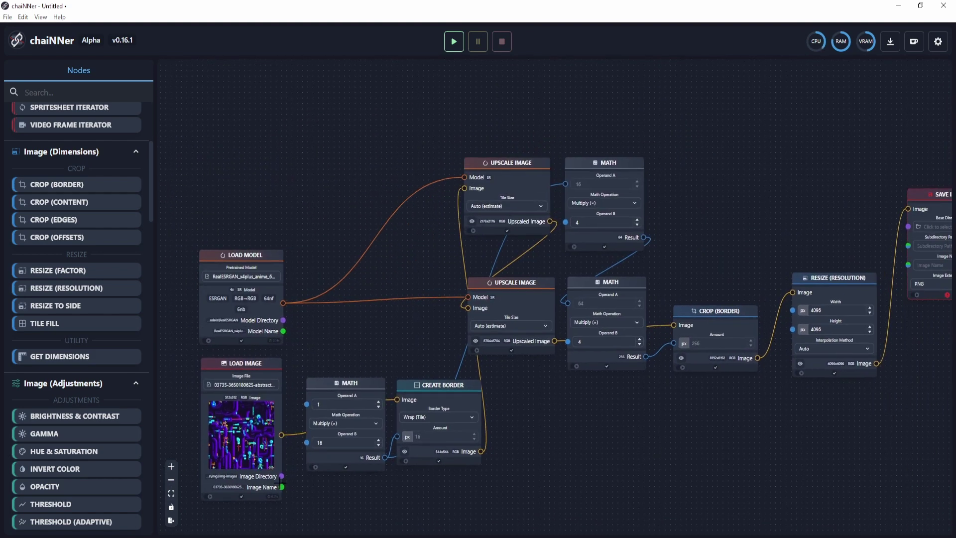
{"action": "scroll", "coordinate": [288, 482], "scroll_direction": "up", "scroll_amount": 5}
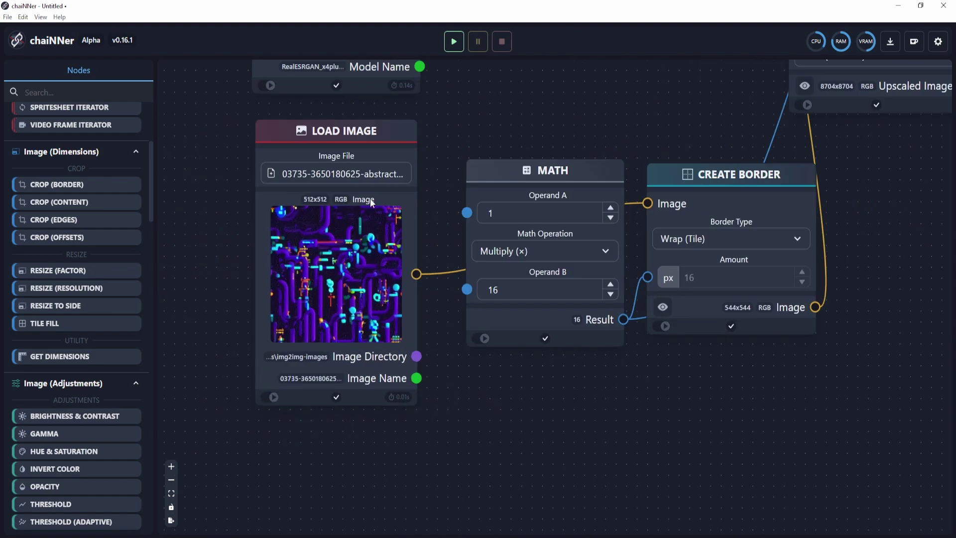
{"action": "left_click_drag", "start_coordinate": [587, 379], "coordinate": [391, 444]}
{"action": "scroll", "coordinate": [390, 443], "scroll_direction": "down", "scroll_amount": 6}
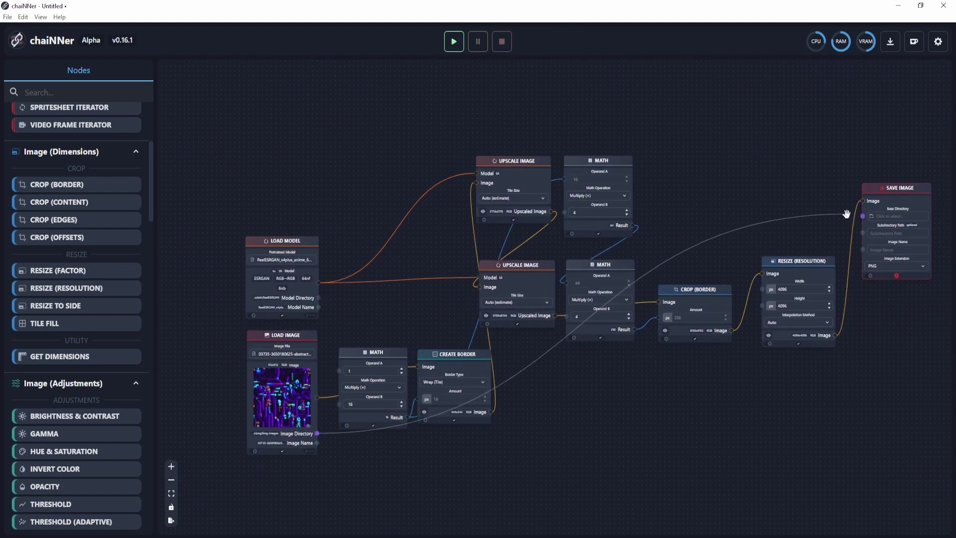
{"action": "scroll", "coordinate": [708, 236], "scroll_direction": "up", "scroll_amount": 6}
{"action": "left_click_drag", "start_coordinate": [709, 236], "coordinate": [754, 478]}
- Set the Save Image node's subdirectory path to "upscaled", leaving no test text in the image name
{"action": "left_click", "coordinate": [722, 215]}
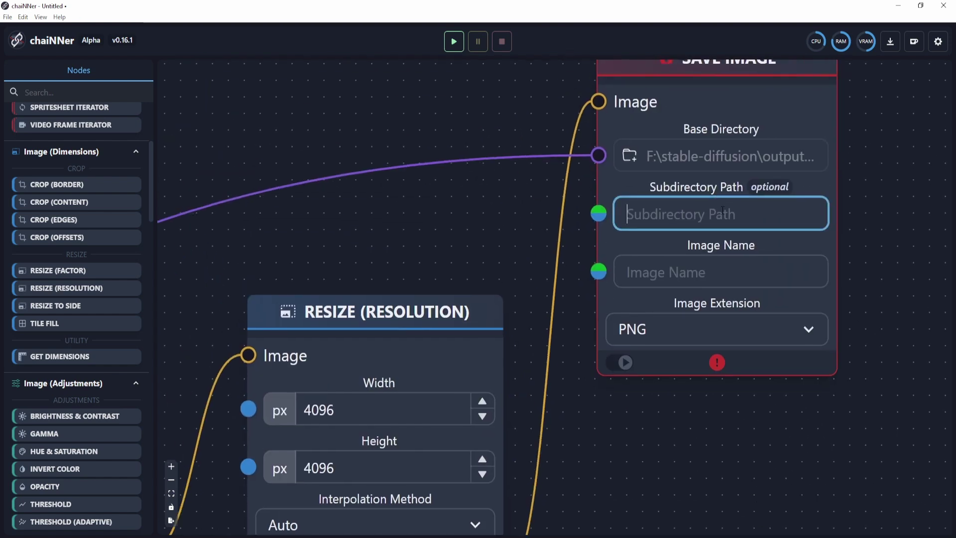
{"action": "left_click", "coordinate": [726, 269]}
{"action": "type", "text": "asd"}
{"action": "key", "text": "BackSpace"}
{"action": "key", "text": "BackSpace"}
{"action": "key", "text": "BackSpace"}
{"action": "left_click", "coordinate": [704, 214]}
{"action": "type", "text": "upscaled"}
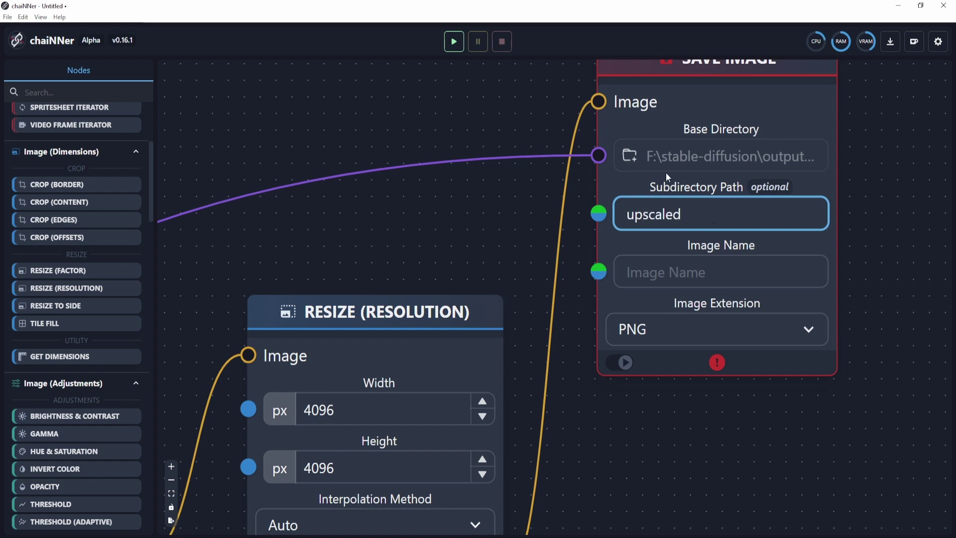
- Check what the Save Image node is missing and set its image name to "asd"
{"action": "scroll", "coordinate": [597, 381], "scroll_direction": "down", "scroll_amount": 3}
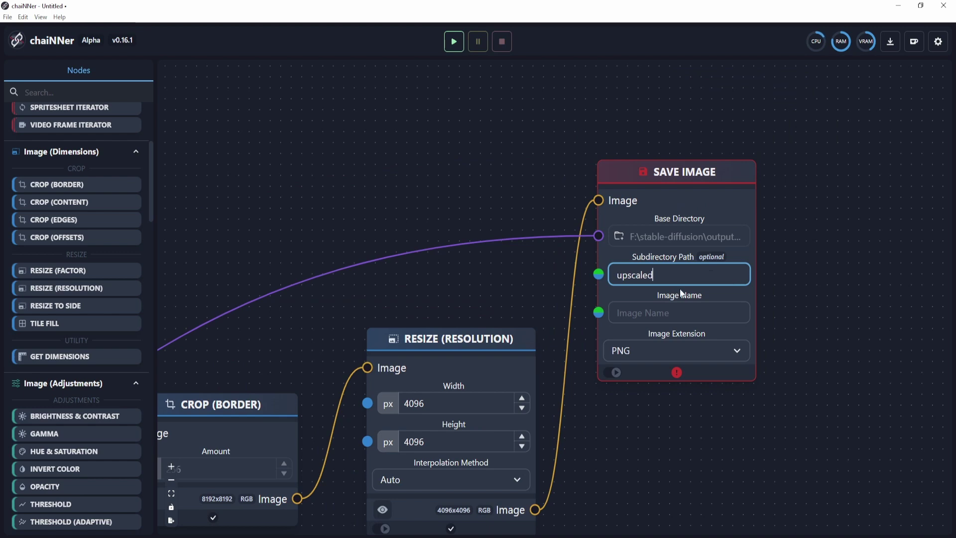
{"action": "scroll", "coordinate": [676, 310], "scroll_direction": "up", "scroll_amount": 3}
{"action": "key", "text": "ctrl+a"}
{"action": "left_click", "coordinate": [662, 311]}
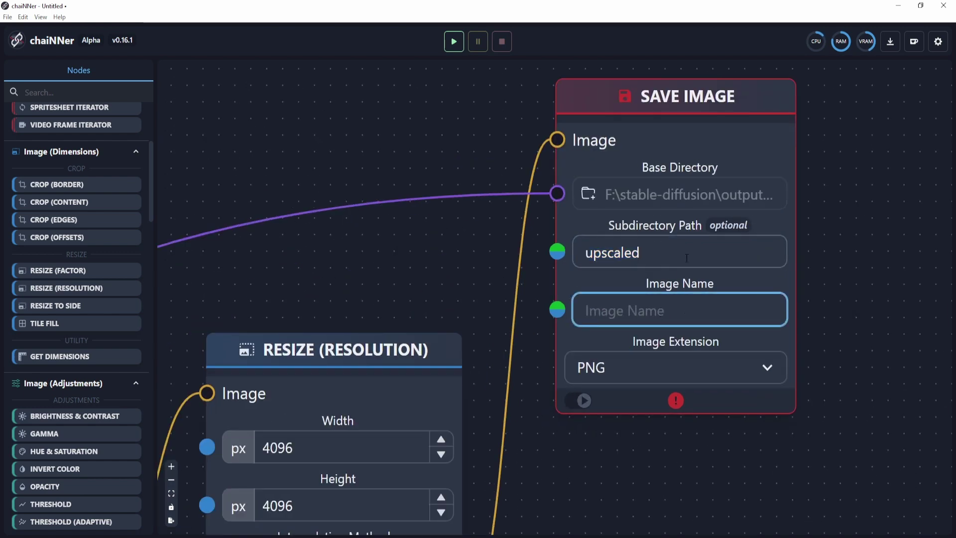
{"action": "scroll", "coordinate": [557, 442], "scroll_direction": "down", "scroll_amount": 6}
{"action": "left_click_drag", "start_coordinate": [529, 440], "coordinate": [760, 240]}
{"action": "left_click_drag", "start_coordinate": [427, 407], "coordinate": [836, 335]}
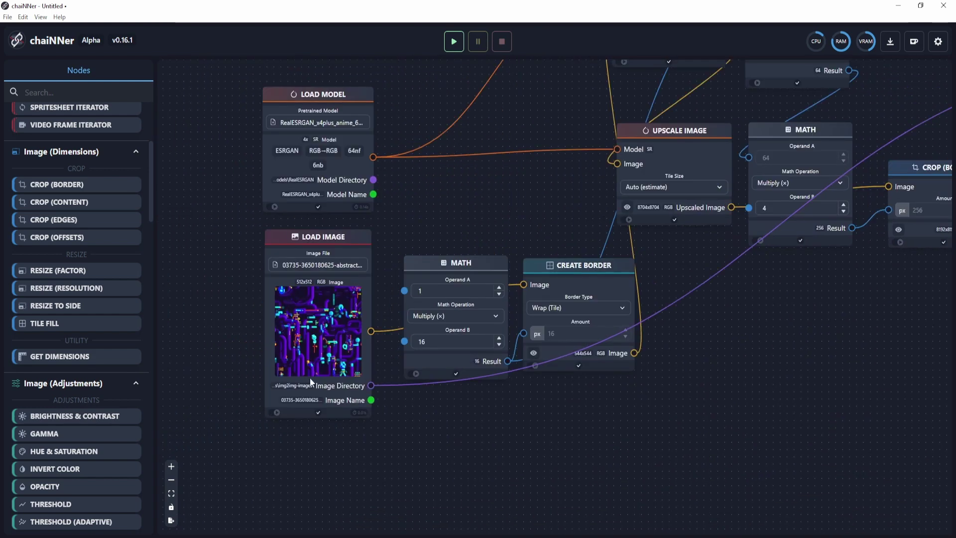
{"action": "left_click_drag", "start_coordinate": [734, 342], "coordinate": [164, 458]}
{"action": "scroll", "coordinate": [653, 255], "scroll_direction": "up", "scroll_amount": 3}
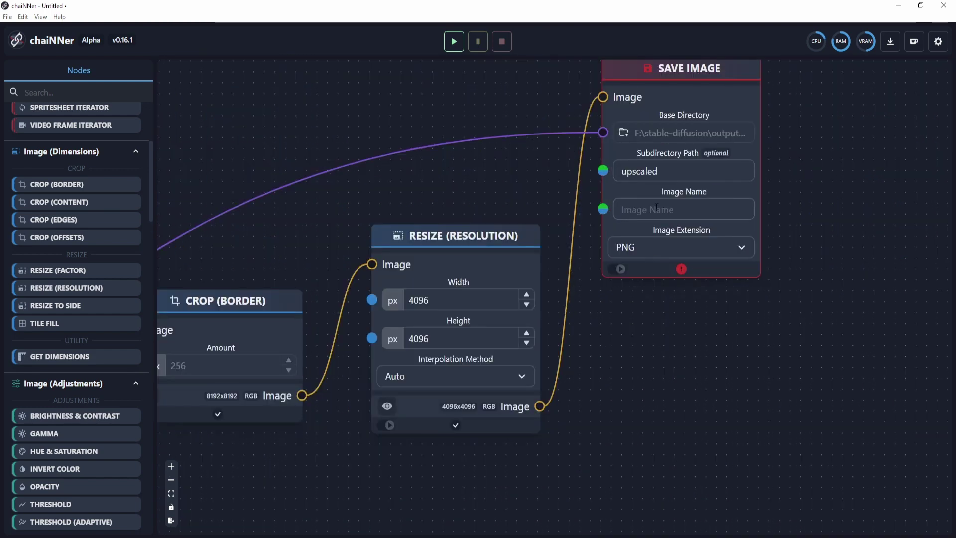
{"action": "mouse_move", "coordinate": [683, 268]}
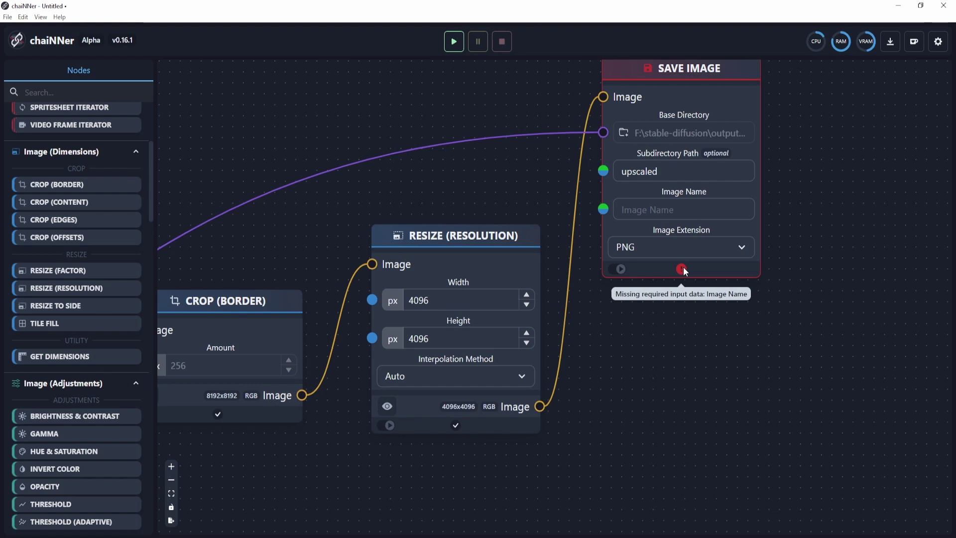
{"action": "left_click", "coordinate": [670, 217]}
{"action": "type", "text": "asd"}
- Delete the link between the Load Image directory output and the Save Image base directory
{"action": "left_click_drag", "start_coordinate": [668, 339], "coordinate": [662, 448]}
{"action": "left_click_drag", "start_coordinate": [600, 243], "coordinate": [510, 258]}
{"action": "scroll", "coordinate": [510, 259], "scroll_direction": "down", "scroll_amount": 5}
{"action": "left_click_drag", "start_coordinate": [412, 309], "coordinate": [512, 257]}
{"action": "scroll", "coordinate": [513, 256], "scroll_direction": "up", "scroll_amount": 3}
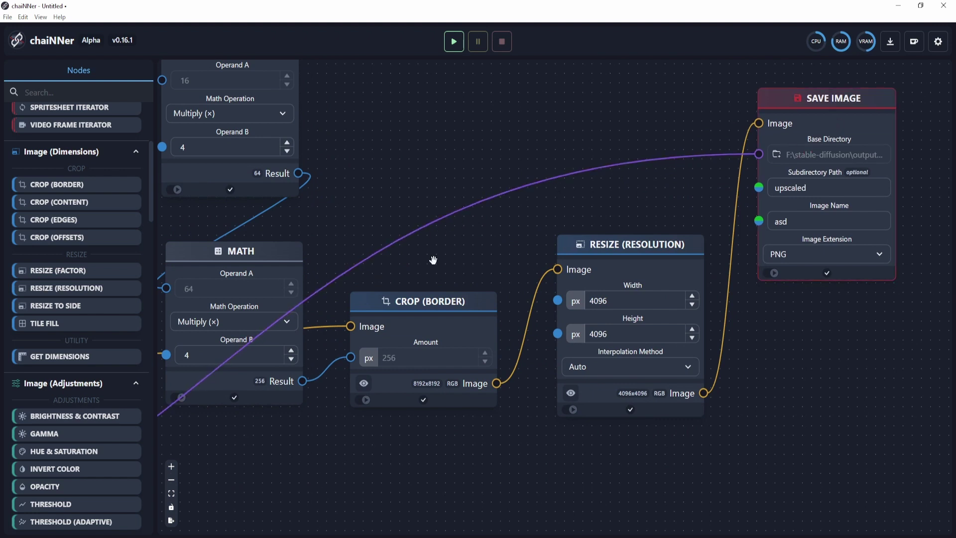
{"action": "left_click_drag", "start_coordinate": [434, 259], "coordinate": [612, 204]}
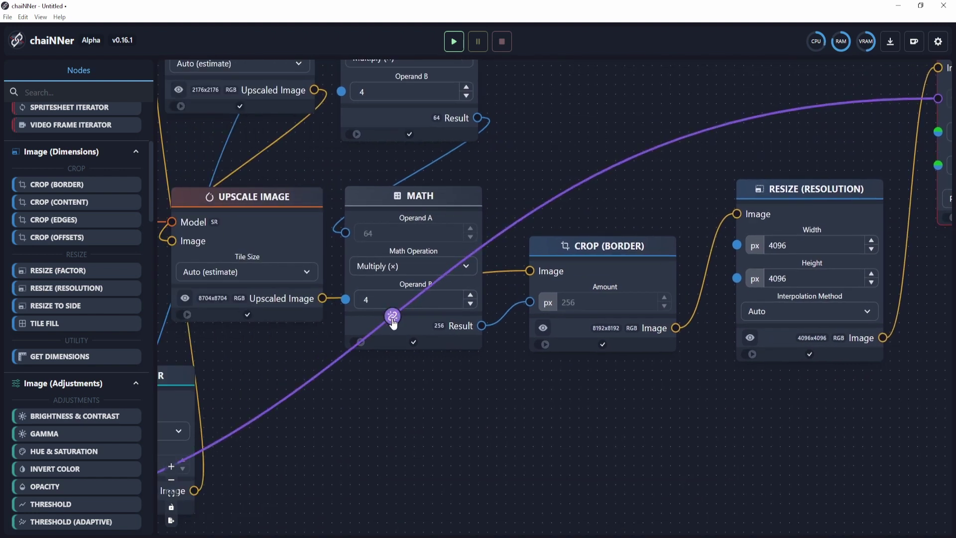
{"action": "left_click", "coordinate": [393, 316]}
- Set the Save Image base directory to the folder E:\_Work\Artworks\2023\Q1\NOMAPP\assets\textures\upscaled
{"action": "left_click_drag", "start_coordinate": [526, 401], "coordinate": [438, 427]}
{"action": "left_click_drag", "start_coordinate": [438, 427], "coordinate": [393, 426]}
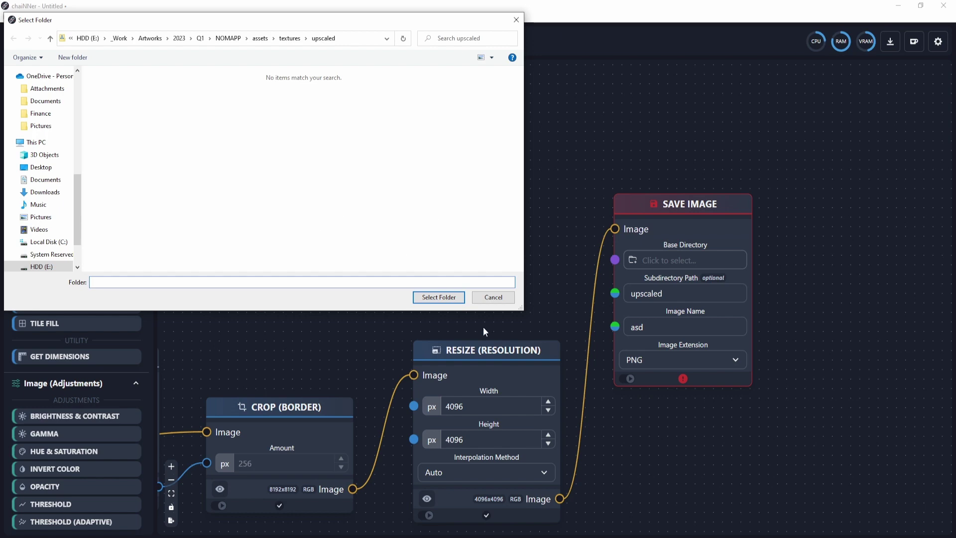
{"action": "left_click", "coordinate": [453, 297]}
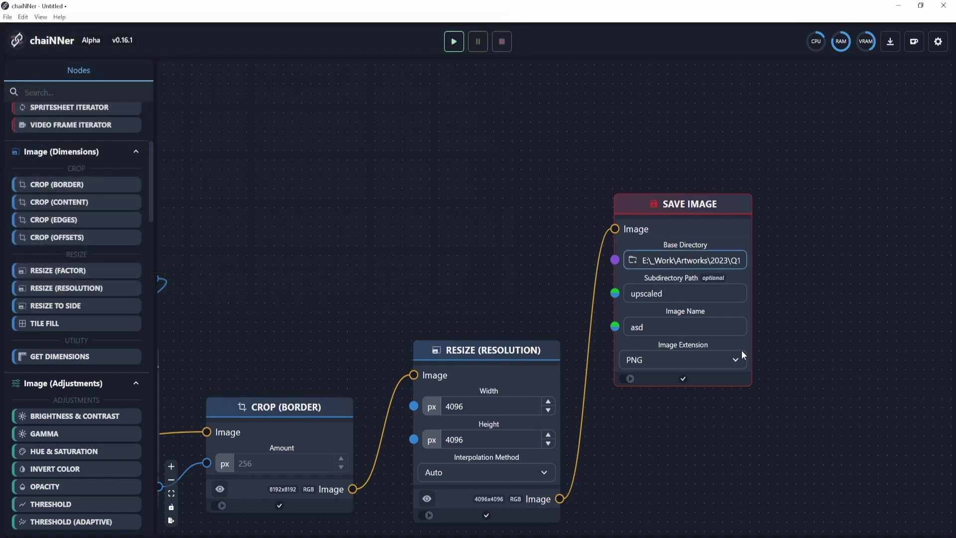
- Add a View Image (external) node beside the Resize (Resolution) node and feed it the resized image
{"action": "left_click_drag", "start_coordinate": [709, 473], "coordinate": [689, 393]}
{"action": "left_click_drag", "start_coordinate": [801, 255], "coordinate": [740, 201]}
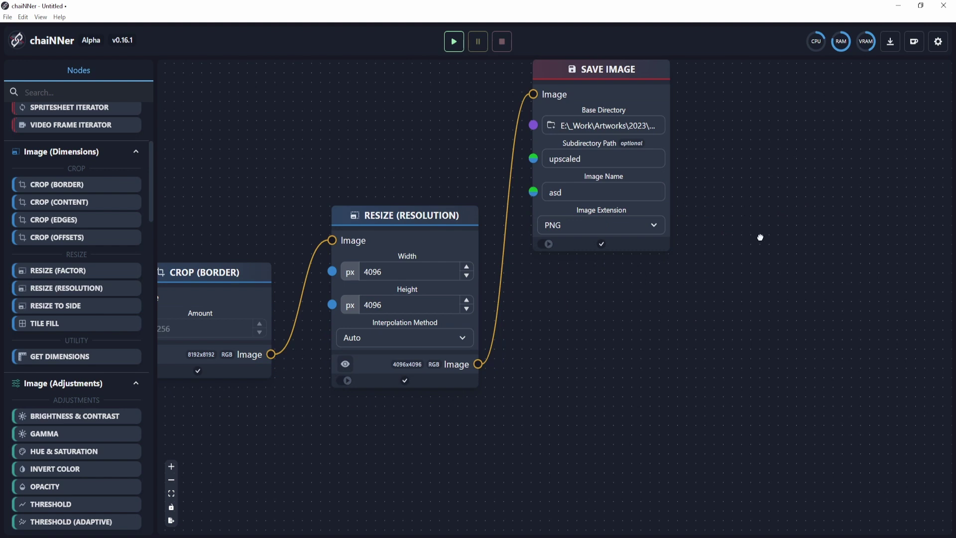
{"action": "left_click_drag", "start_coordinate": [759, 236], "coordinate": [764, 257]}
{"action": "right_click", "coordinate": [743, 188]}
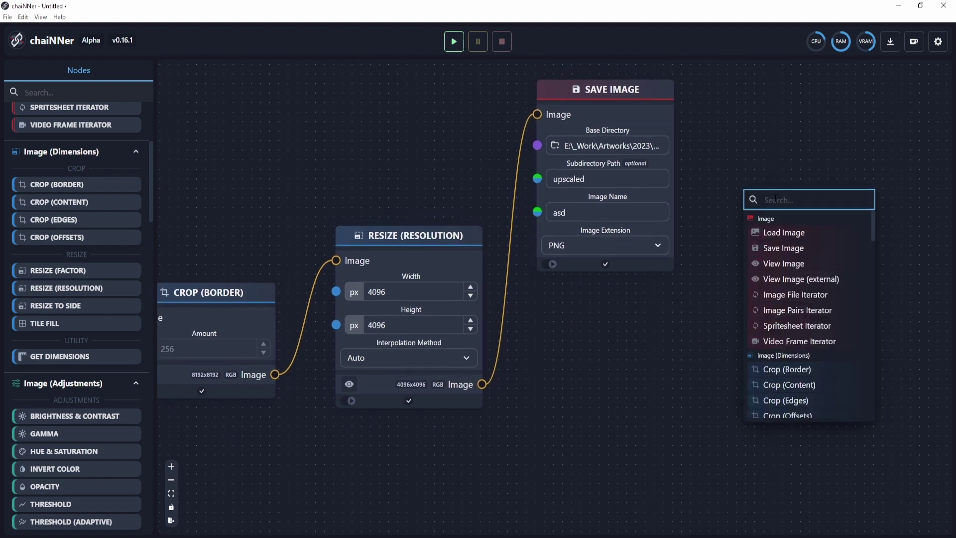
{"action": "type", "text": "view"}
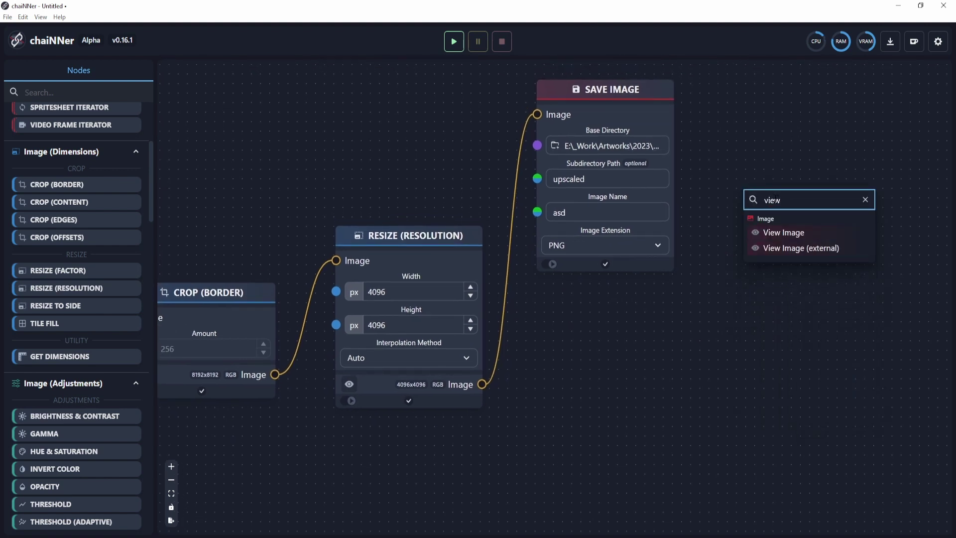
{"action": "left_click", "coordinate": [801, 248]}
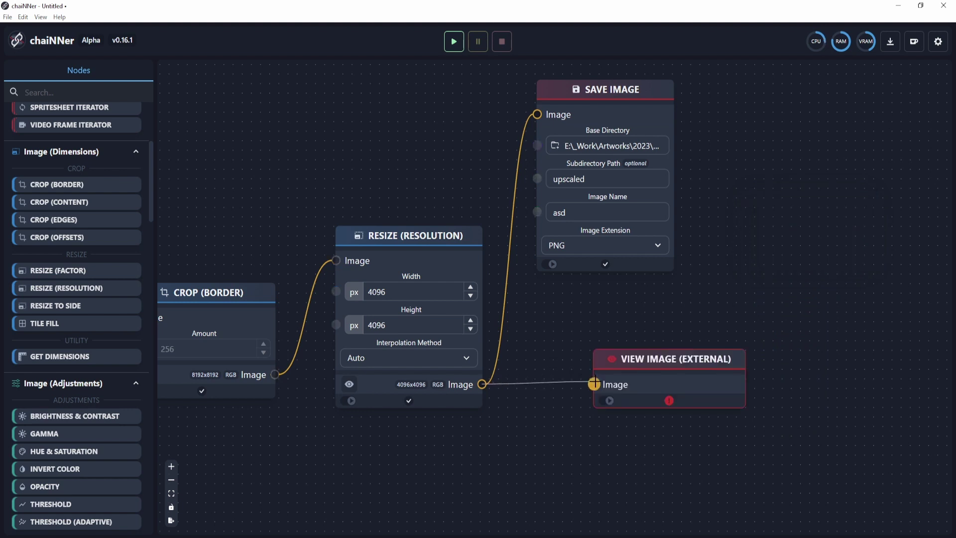
- Place the View Image (external) node directly beneath the Save Image node
{"action": "left_click_drag", "start_coordinate": [673, 371], "coordinate": [617, 319]}
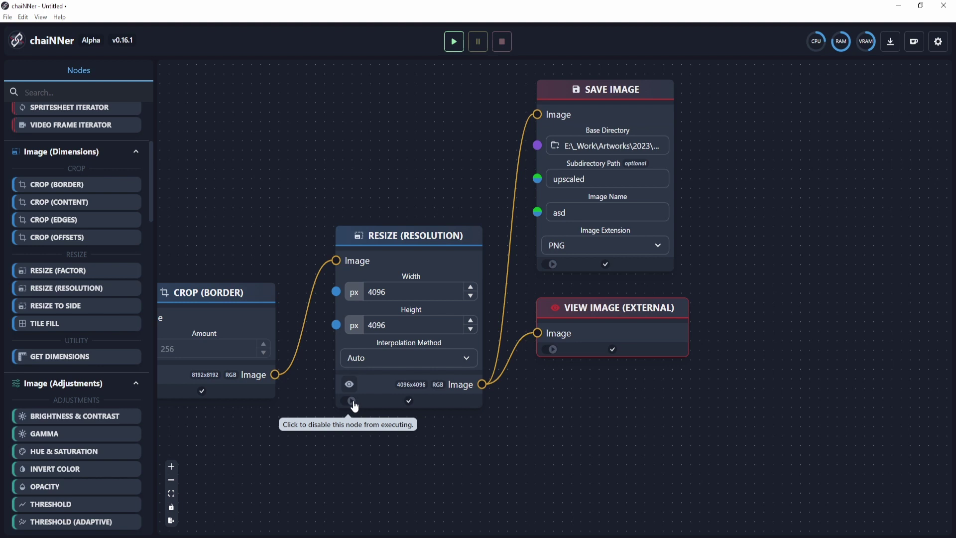
{"action": "left_click_drag", "start_coordinate": [618, 310], "coordinate": [612, 278]}
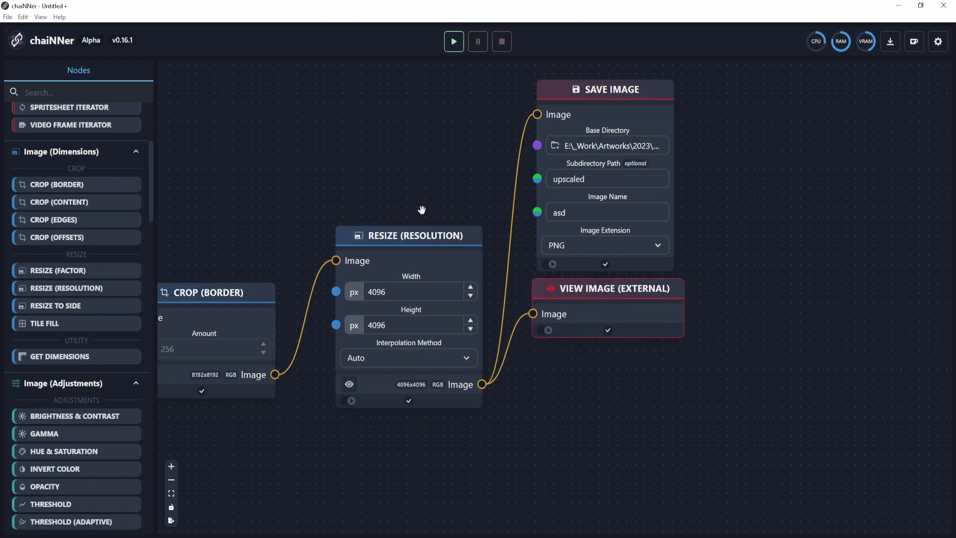
{"action": "left_click_drag", "start_coordinate": [619, 295], "coordinate": [626, 299]}
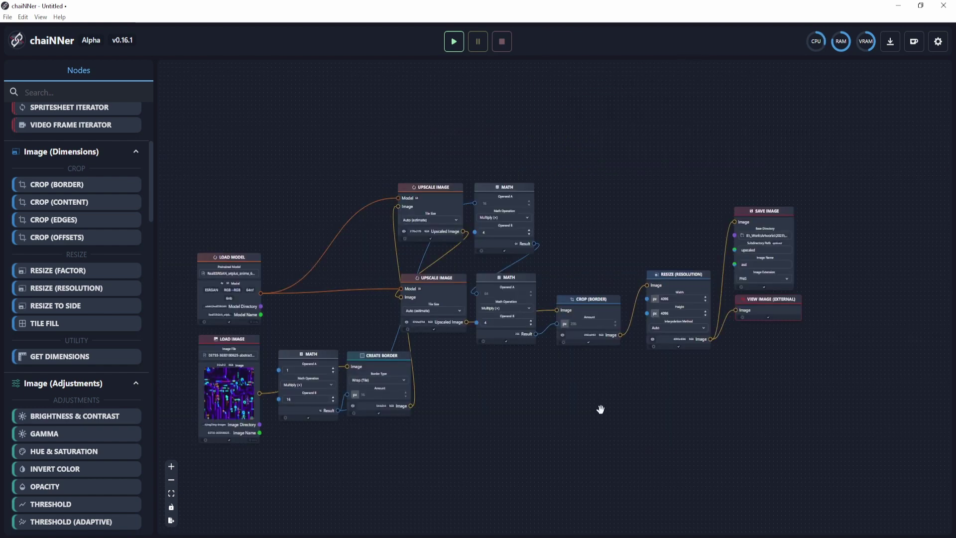
- Run the whole upscaling chain and check the CPU and VRAM usage while it processes
{"action": "left_click", "coordinate": [450, 43]}
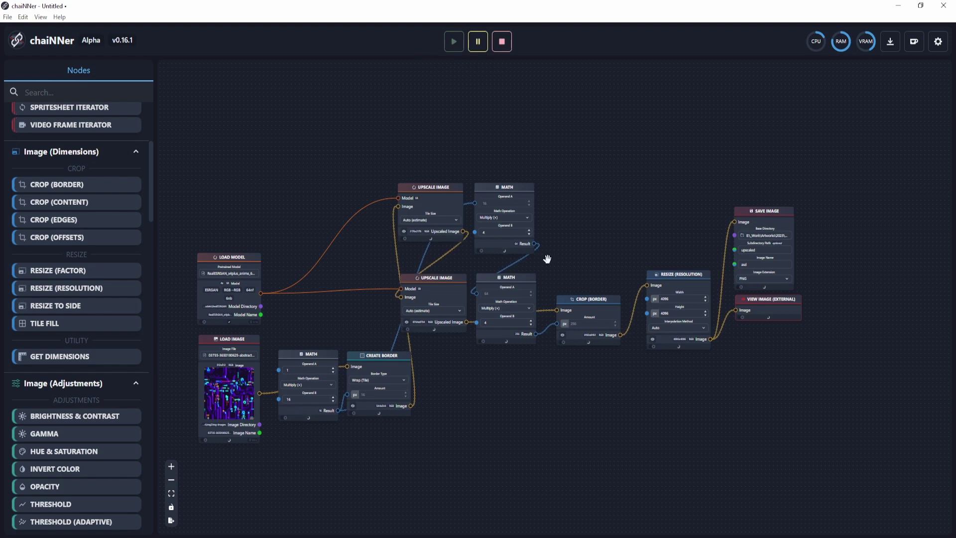
{"action": "mouse_move", "coordinate": [817, 46]}
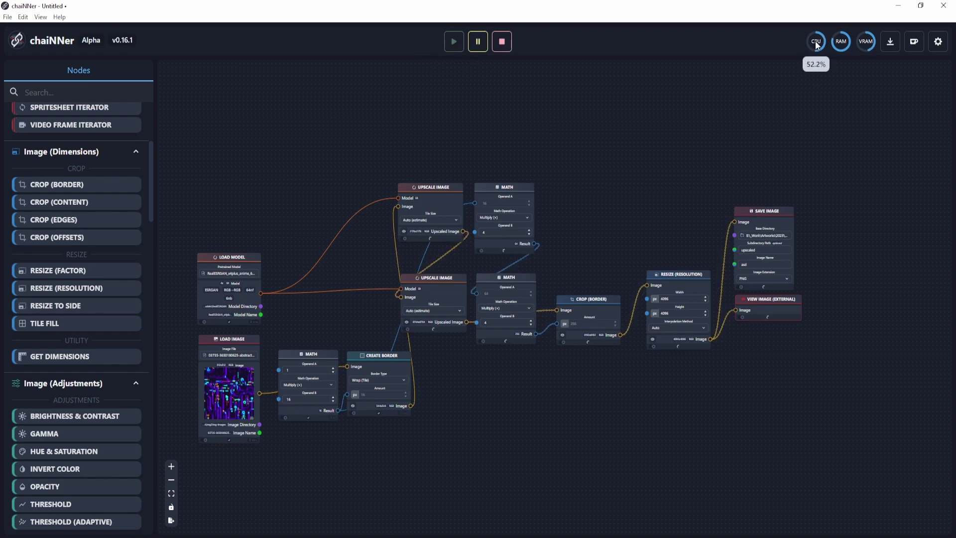
{"action": "mouse_move", "coordinate": [865, 45]}
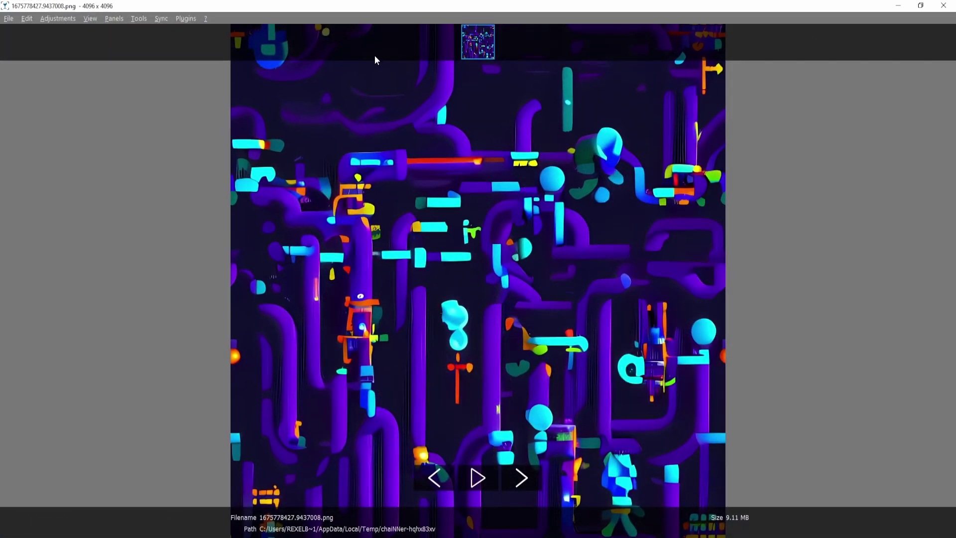
- Examine the upscaled 4096 x 4096 texture up close in the external viewer, including its upper-left corner and edges, and close the viewer
{"action": "scroll", "coordinate": [490, 305], "scroll_direction": "up", "scroll_amount": 11}
{"action": "left_click_drag", "start_coordinate": [390, 190], "coordinate": [491, 412]}
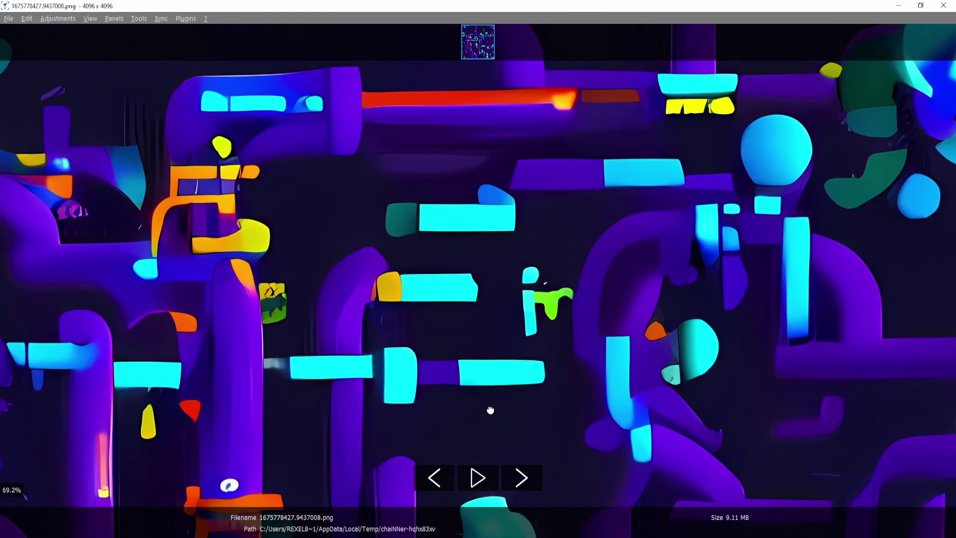
{"action": "left_click_drag", "start_coordinate": [288, 233], "coordinate": [557, 472]}
{"action": "left_click_drag", "start_coordinate": [301, 76], "coordinate": [400, 409]}
{"action": "scroll", "coordinate": [392, 333], "scroll_direction": "up", "scroll_amount": 10}
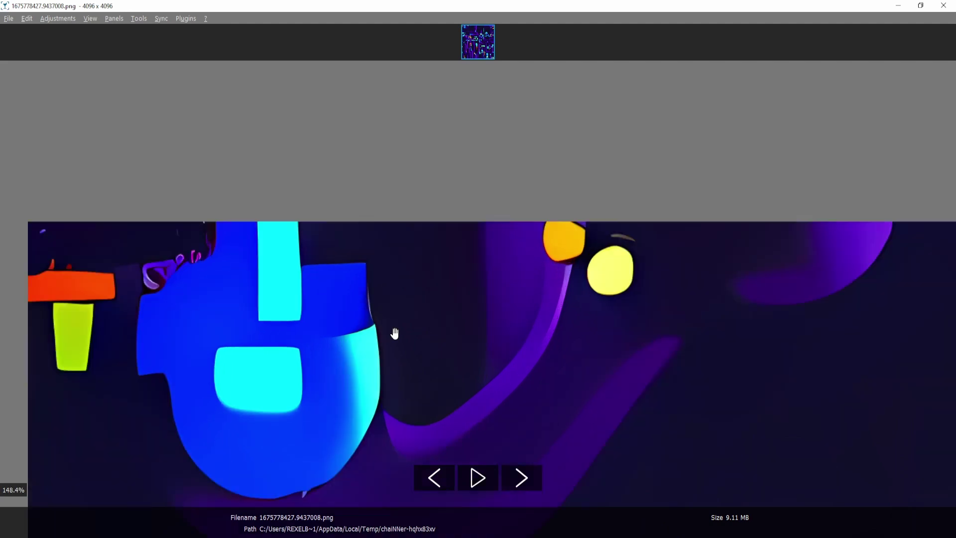
{"action": "scroll", "coordinate": [393, 335], "scroll_direction": "down", "scroll_amount": 13}
{"action": "scroll", "coordinate": [394, 365], "scroll_direction": "down", "scroll_amount": 3}
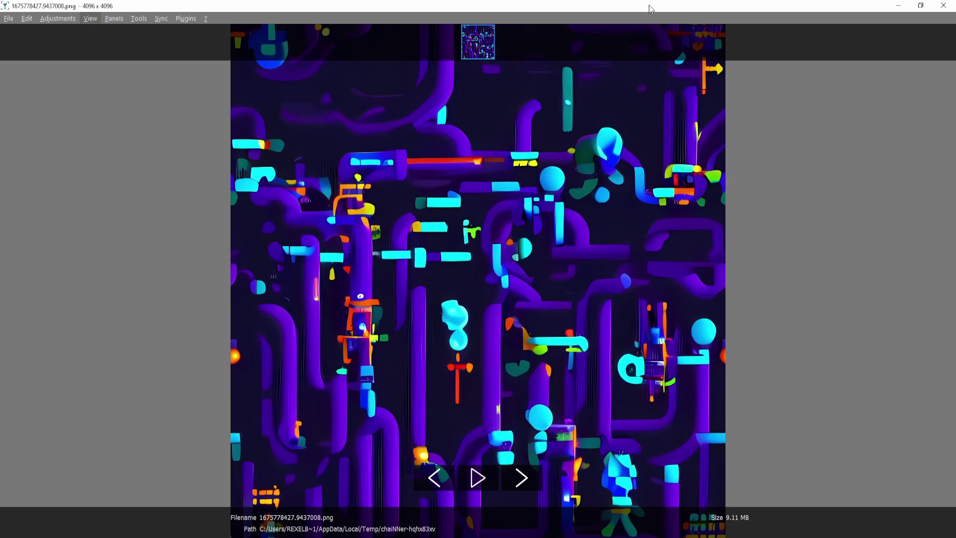
{"action": "left_click", "coordinate": [943, 6]}
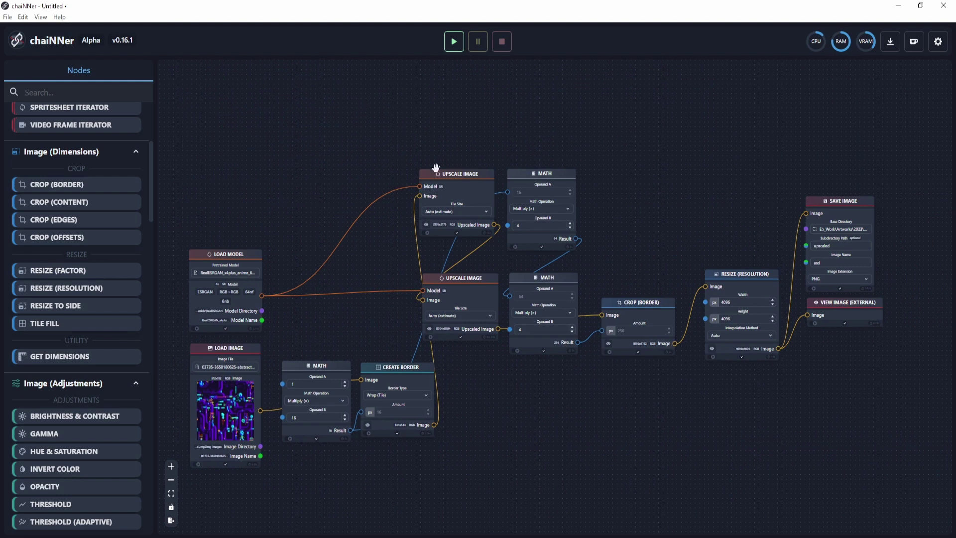
- Add a Text Append node to the chain and place it in the empty space below the other nodes
{"action": "left_click_drag", "start_coordinate": [548, 395], "coordinate": [557, 311]}
{"action": "right_click", "coordinate": [562, 308]}
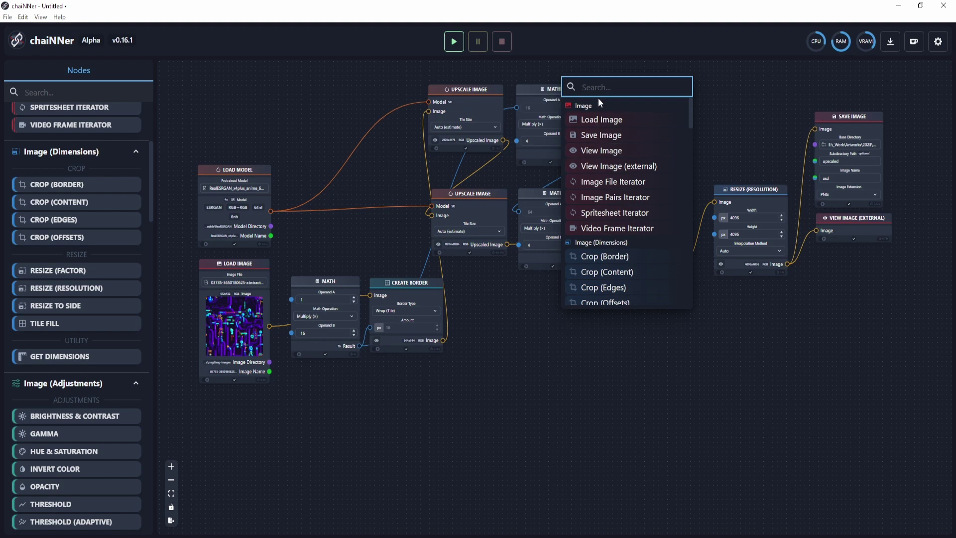
{"action": "type", "text": "text"}
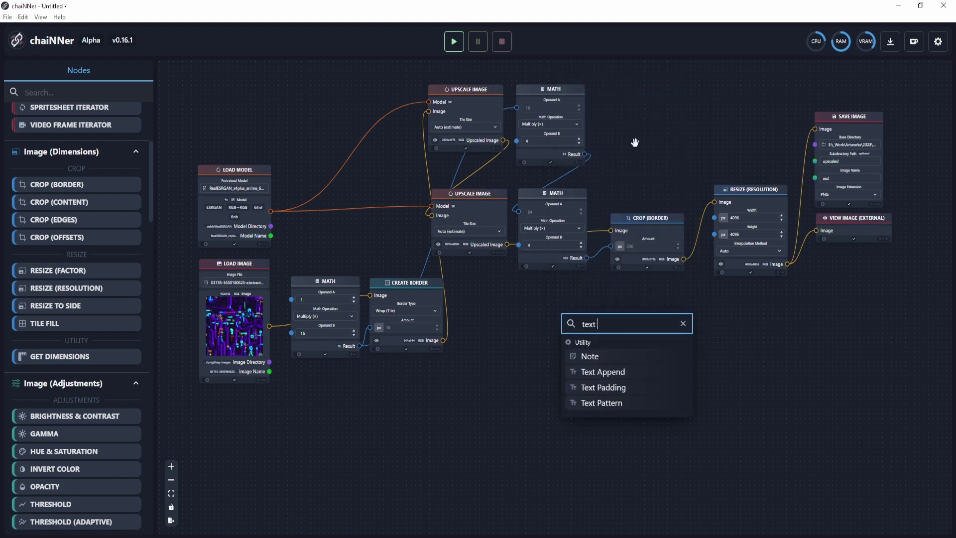
{"action": "left_click", "coordinate": [608, 372]}
{"action": "left_click_drag", "start_coordinate": [611, 315], "coordinate": [515, 395]}
{"action": "left_click_drag", "start_coordinate": [560, 368], "coordinate": [717, 309]}
- Link the Load Image node's image name to Text A of Text Append and set Text B to "upscaled"
{"action": "scroll", "coordinate": [489, 352], "scroll_direction": "up", "scroll_amount": 2}
{"action": "left_click_drag", "start_coordinate": [489, 354], "coordinate": [438, 330]}
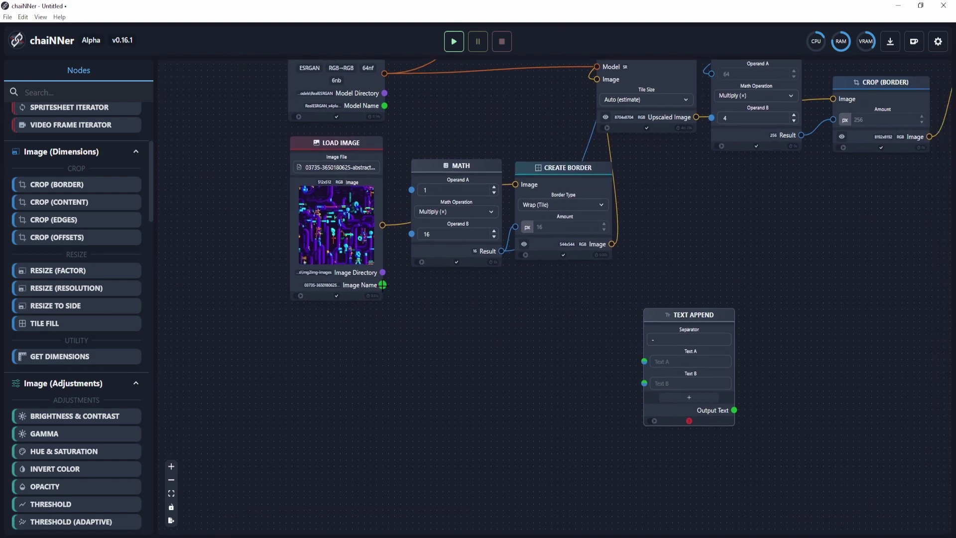
{"action": "left_click_drag", "start_coordinate": [382, 285], "coordinate": [644, 362]}
{"action": "left_click", "coordinate": [690, 383]}
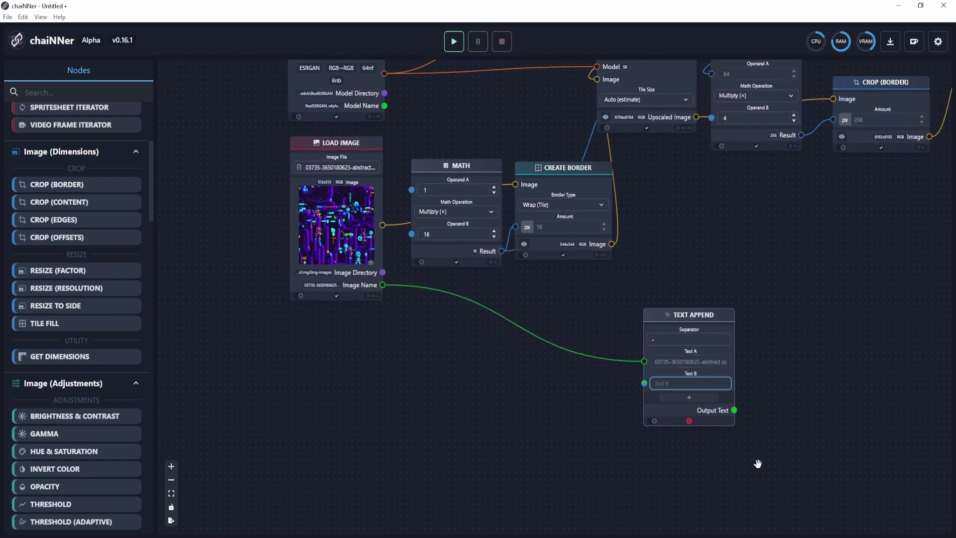
{"action": "left_click_drag", "start_coordinate": [749, 457], "coordinate": [595, 498]}
{"action": "left_click", "coordinate": [537, 428]}
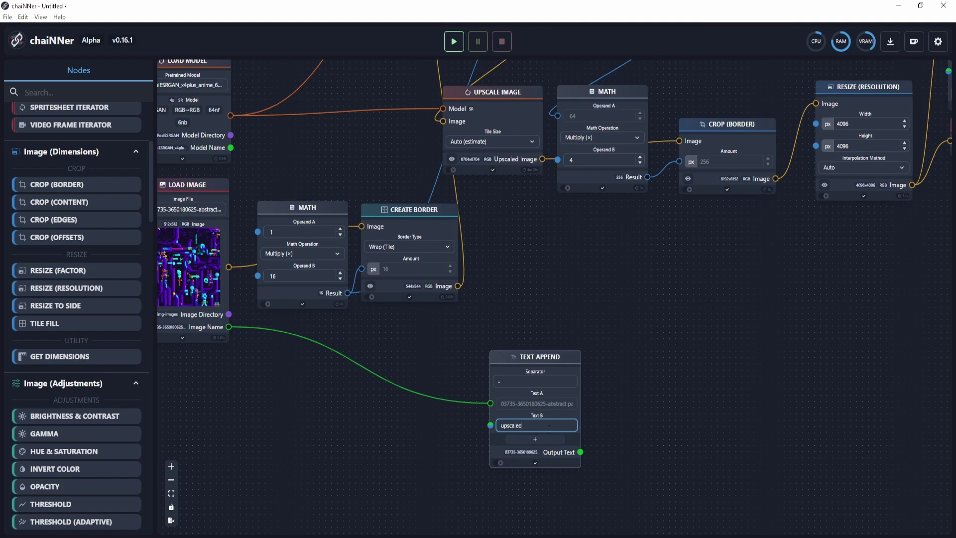
- Extend the Text Append node with the two optional inputs Text C and Text D
{"action": "scroll", "coordinate": [633, 426], "scroll_direction": "up", "scroll_amount": 5}
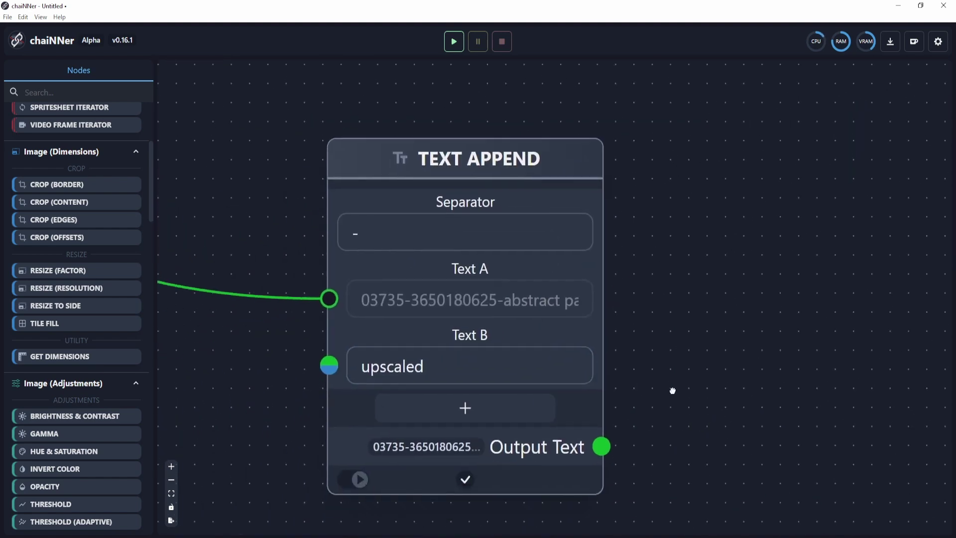
{"action": "scroll", "coordinate": [426, 310], "scroll_direction": "down", "scroll_amount": 1}
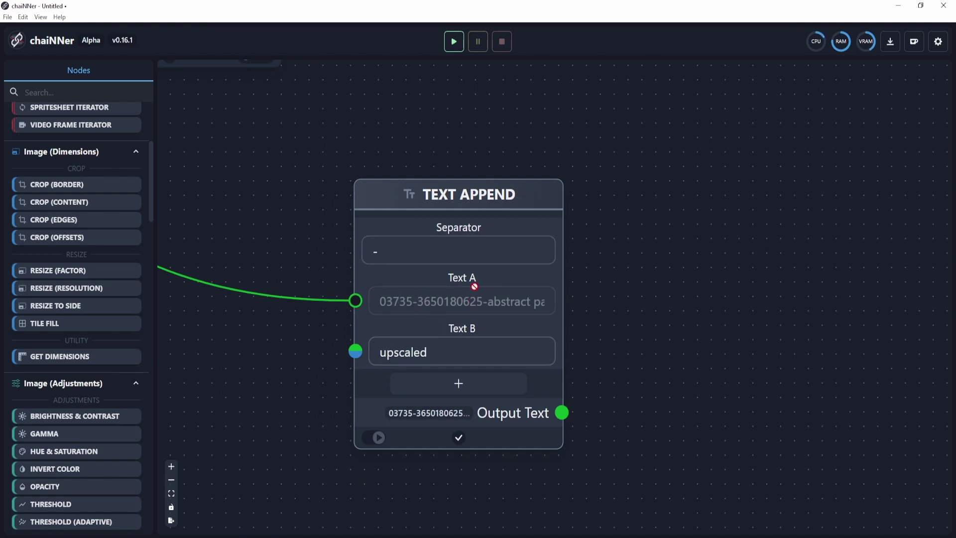
{"action": "left_click", "coordinate": [377, 249]}
{"action": "left_click", "coordinate": [461, 356]}
{"action": "double_click", "coordinate": [461, 357]}
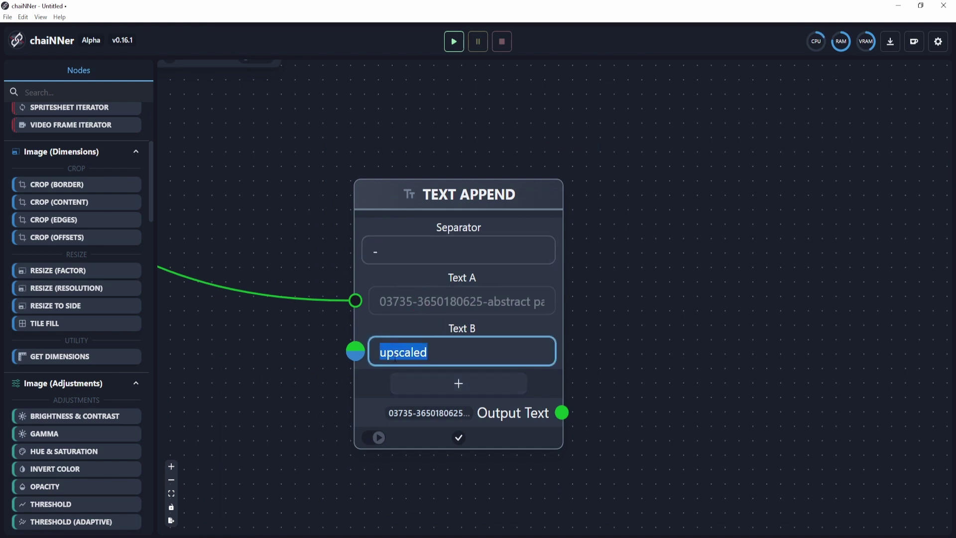
{"action": "left_click", "coordinate": [450, 383]}
{"action": "left_click", "coordinate": [445, 432]}
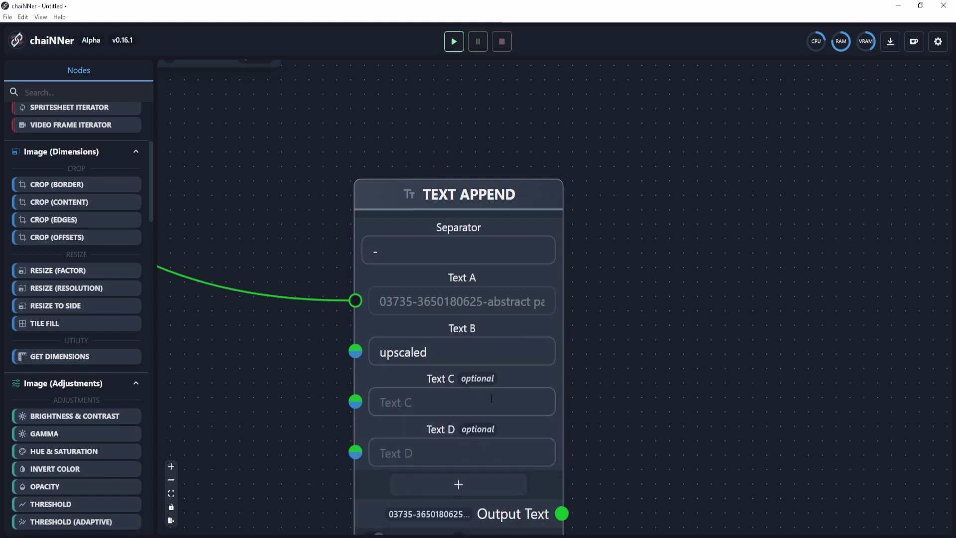
- Link the Text Append output to the Save Image node's image name and move Text Append closer to Save Image
{"action": "scroll", "coordinate": [580, 392], "scroll_direction": "down", "scroll_amount": 5}
{"action": "scroll", "coordinate": [594, 374], "scroll_direction": "down", "scroll_amount": 1}
{"action": "left_click_drag", "start_coordinate": [594, 374], "coordinate": [510, 441]}
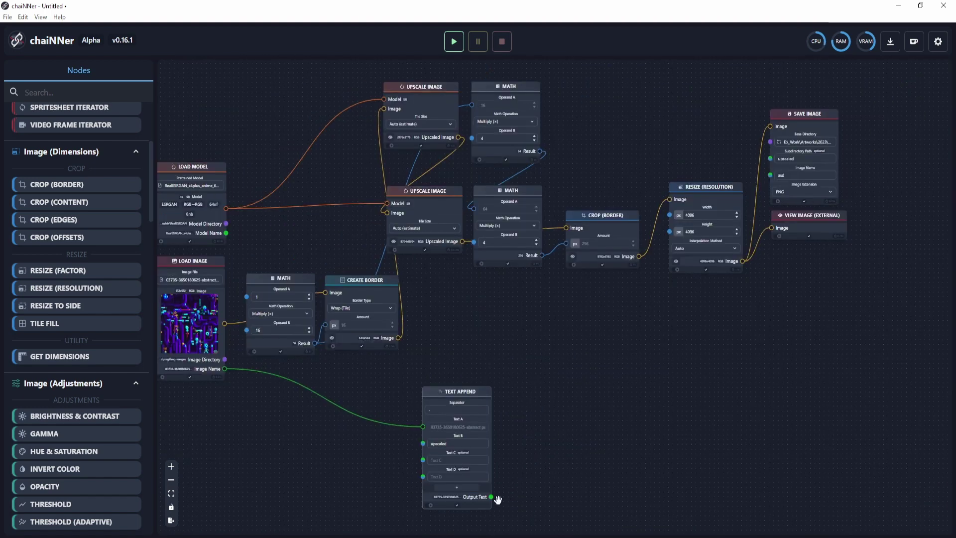
{"action": "left_click_drag", "start_coordinate": [491, 497], "coordinate": [770, 175]}
{"action": "left_click_drag", "start_coordinate": [478, 394], "coordinate": [586, 337]}
- Delete the link between the Text Append output and the Save Image node's image name
{"action": "scroll", "coordinate": [561, 425], "scroll_direction": "up", "scroll_amount": 6}
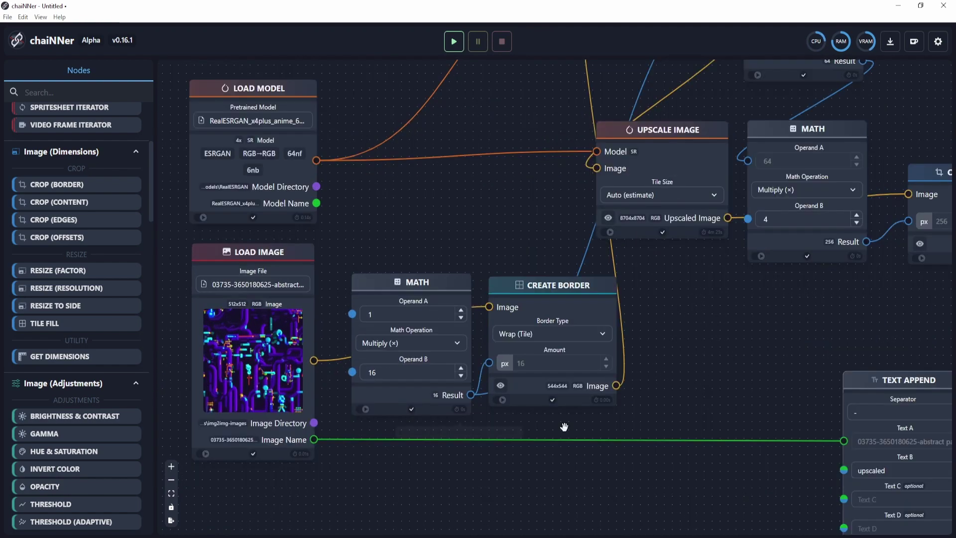
{"action": "scroll", "coordinate": [657, 374], "scroll_direction": "down", "scroll_amount": 4}
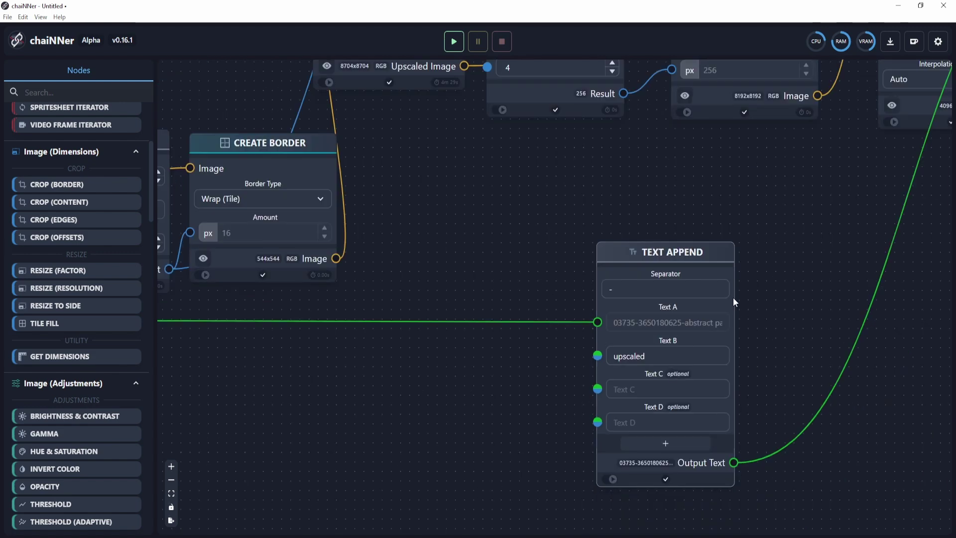
{"action": "left_click_drag", "start_coordinate": [899, 243], "coordinate": [344, 528]}
{"action": "left_click_drag", "start_coordinate": [558, 421], "coordinate": [589, 378]}
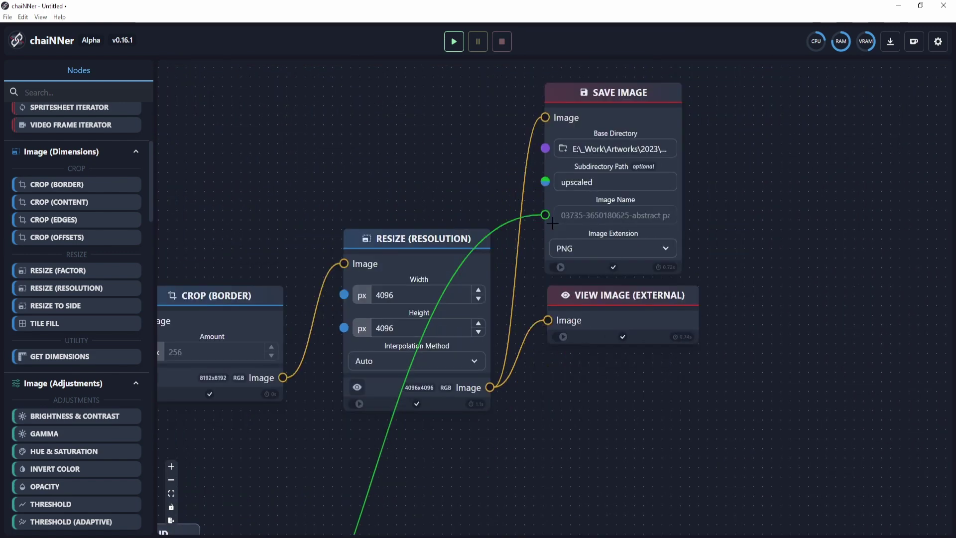
{"action": "mouse_move", "coordinate": [548, 214]}
{"action": "left_mouse_down"}
{"action": "mouse_move", "coordinate": [478, 195]}
{"action": "mouse_move", "coordinate": [554, 228]}
{"action": "left_mouse_up"}
{"action": "left_click_drag", "start_coordinate": [359, 531], "coordinate": [454, 370]}
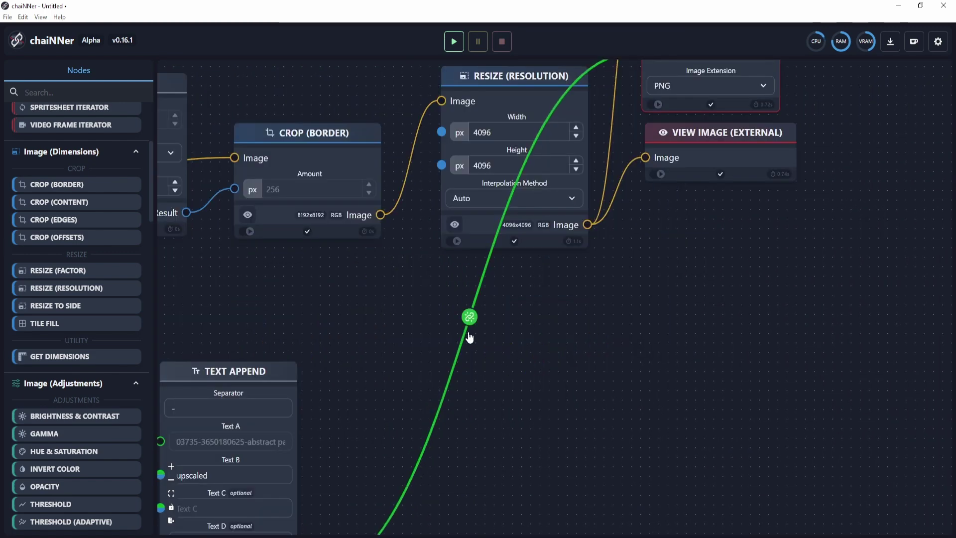
{"action": "left_click", "coordinate": [470, 317]}
- Delete the Text Append node from the chain
{"action": "scroll", "coordinate": [457, 320], "scroll_direction": "down", "scroll_amount": 5}
{"action": "scroll", "coordinate": [626, 382], "scroll_direction": "up", "scroll_amount": 1}
{"action": "scroll", "coordinate": [626, 382], "scroll_direction": "down", "scroll_amount": 1}
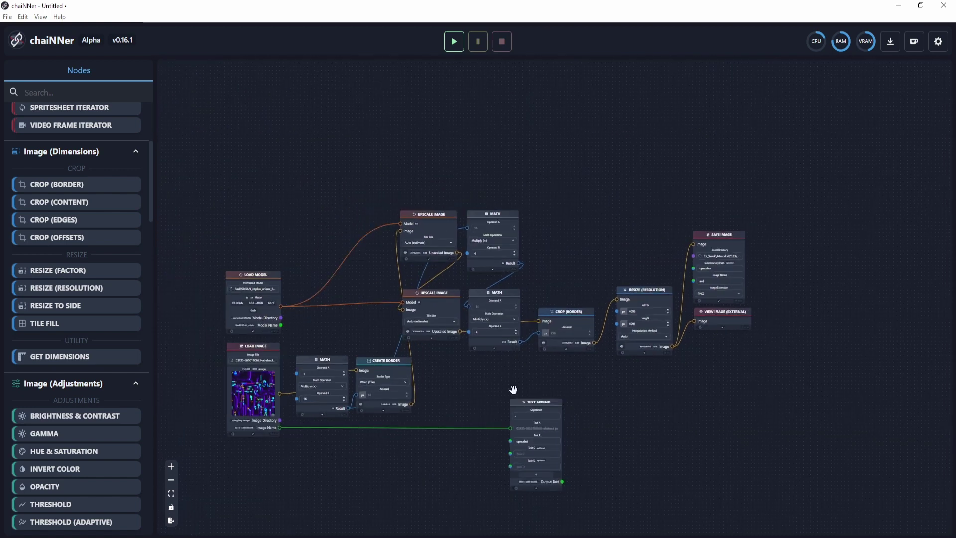
{"action": "left_click_drag", "start_coordinate": [529, 401], "coordinate": [435, 450]}
{"action": "key", "text": "Delete"}
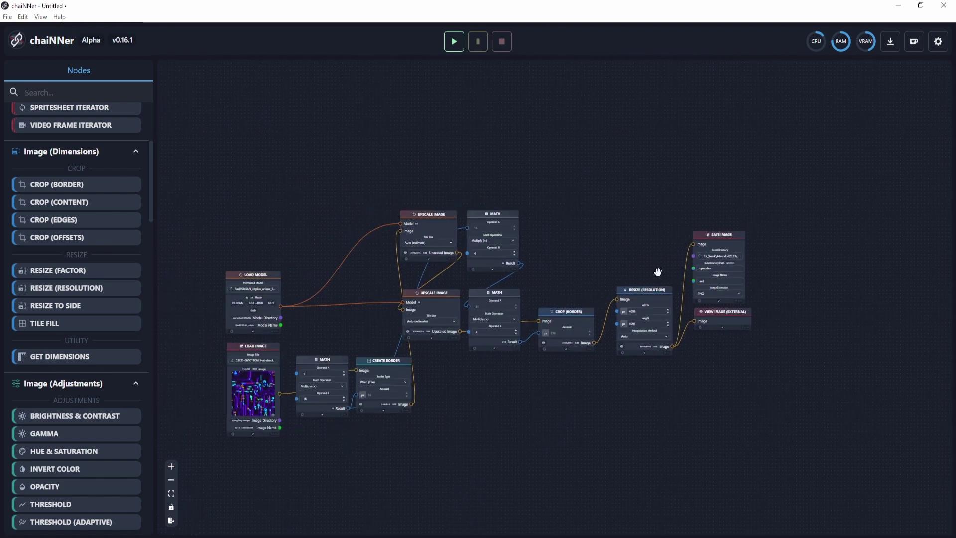
- Open the iterator.chn chain and examine its Load Image (Iterator) node and how it feeds the border, upscale and save nodes
{"action": "left_click_drag", "start_coordinate": [450, 268], "coordinate": [762, 480]}
{"action": "left_click_drag", "start_coordinate": [534, 326], "coordinate": [455, 312]}
{"action": "left_click_drag", "start_coordinate": [456, 312], "coordinate": [559, 244]}
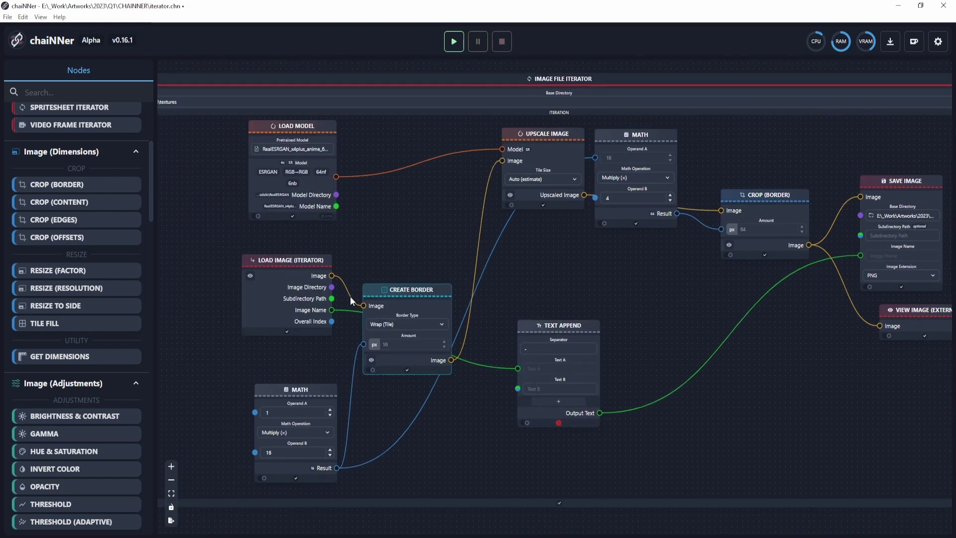
{"action": "left_click_drag", "start_coordinate": [274, 277], "coordinate": [301, 278]}
{"action": "right_click", "coordinate": [404, 227]}
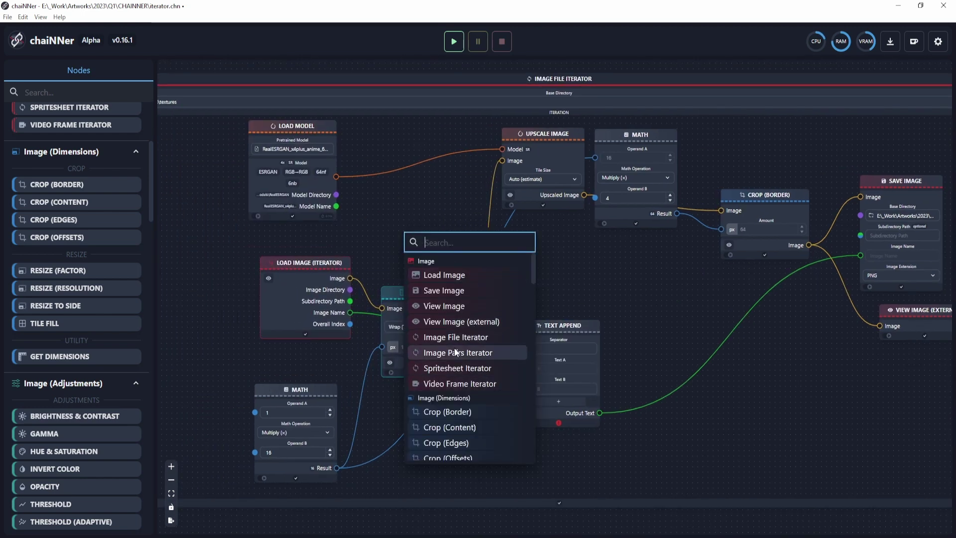
{"action": "left_click", "coordinate": [543, 268]}
{"action": "left_click_drag", "start_coordinate": [327, 273], "coordinate": [322, 274]}
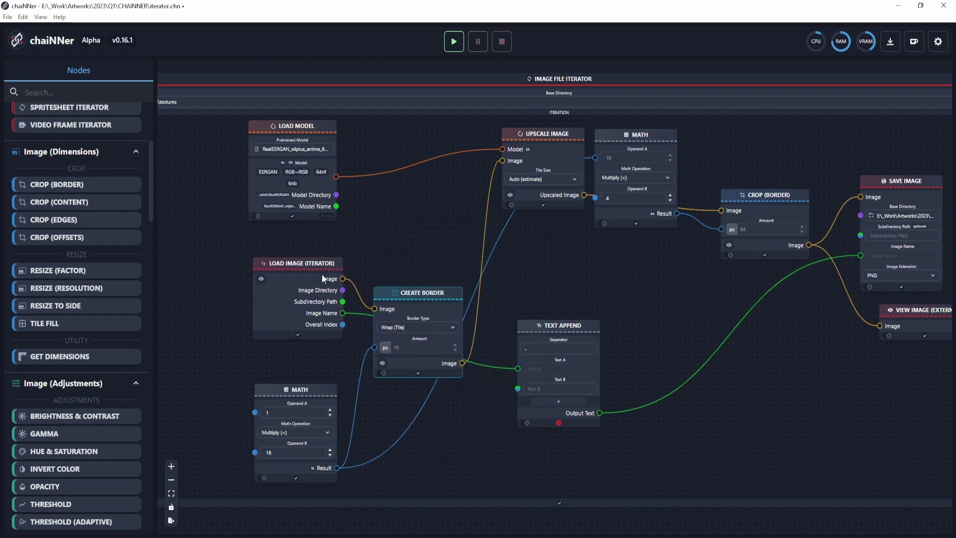
{"action": "scroll", "coordinate": [322, 273], "scroll_direction": "up", "scroll_amount": 4}
{"action": "scroll", "coordinate": [510, 312], "scroll_direction": "down", "scroll_amount": 2}
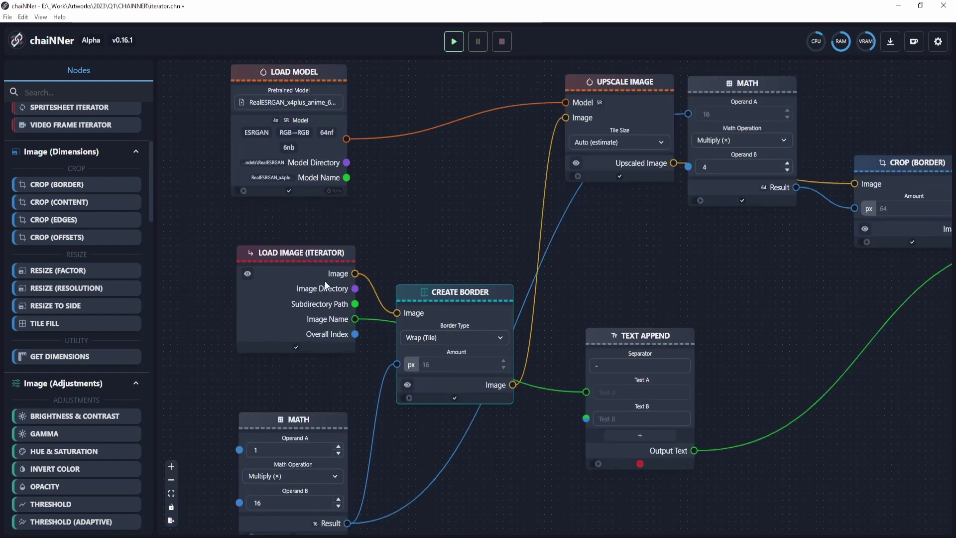
- Start a new empty chain in place of the iterator chain
{"action": "key", "text": "ctrl+n"}
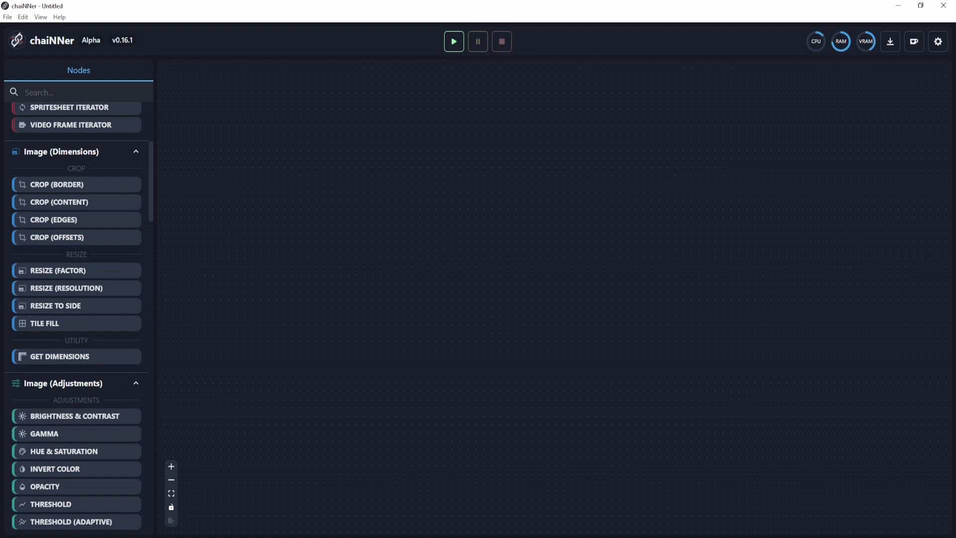
- Switch to File Explorer, select all texture images in the textures folder, and highlight the folder's full path
{"action": "left_click_drag", "start_coordinate": [0, 98], "coordinate": [380, 94]}
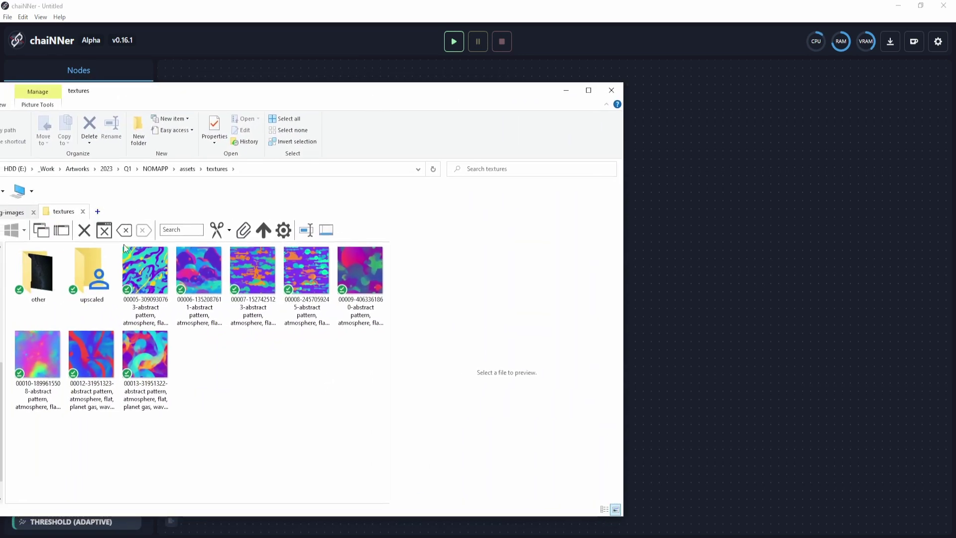
{"action": "left_click", "coordinate": [148, 281]}
{"action": "left_click", "coordinate": [145, 361], "text": "shift"}
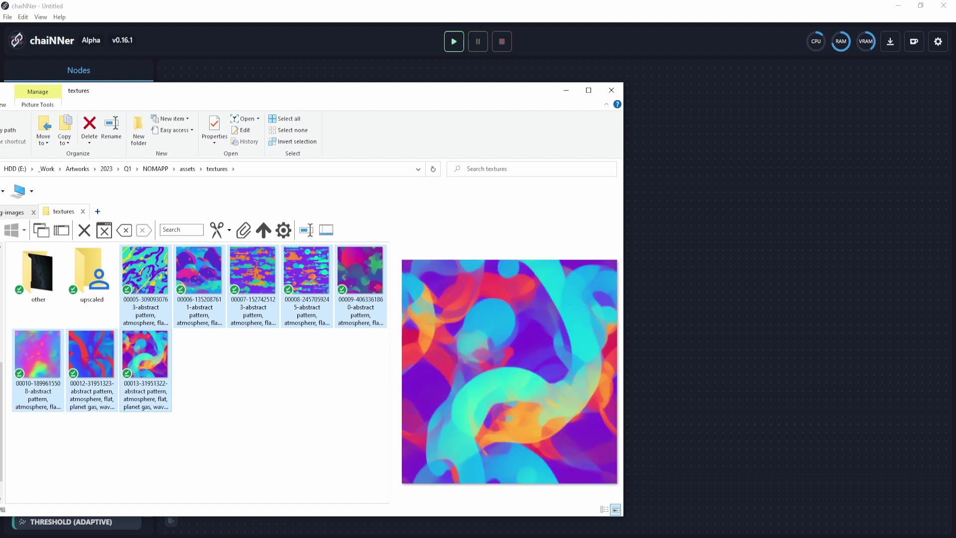
{"action": "left_click", "coordinate": [274, 167]}
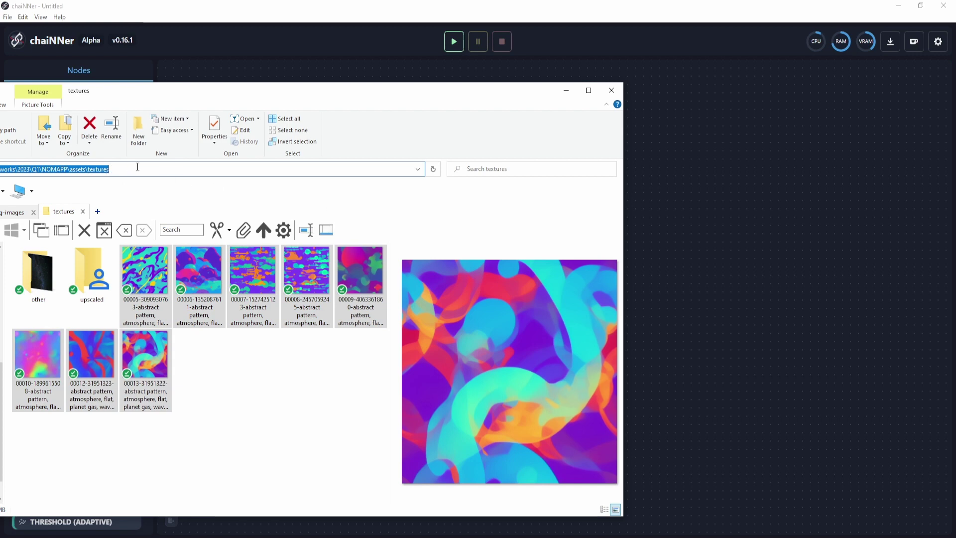
{"action": "left_click", "coordinate": [550, 67]}
- Add an Image File Iterator node and set its base directory to E:\_Work\Artworks\2023\Q1\NOMAPP\assets\textures
{"action": "right_click", "coordinate": [414, 230]}
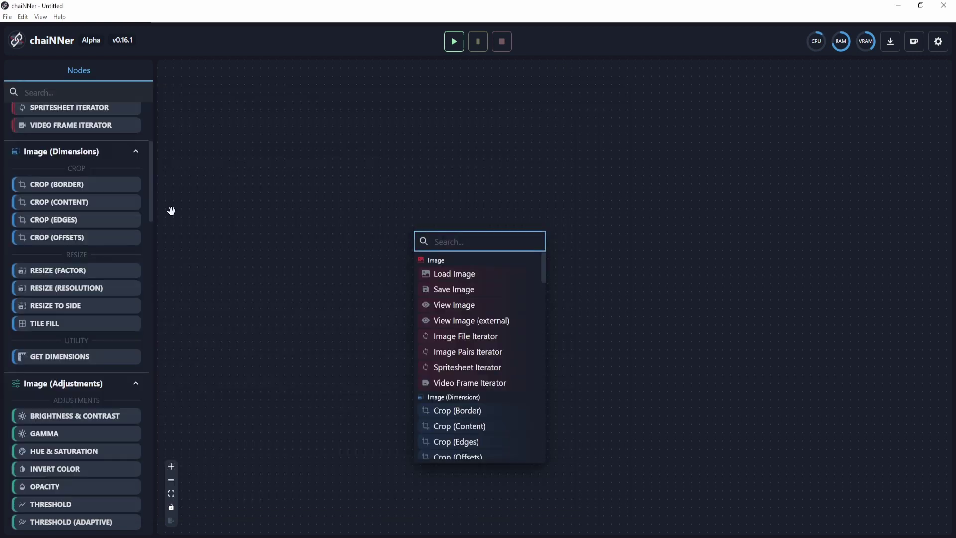
{"action": "scroll", "coordinate": [145, 210], "scroll_direction": "up", "scroll_amount": 1}
{"action": "scroll", "coordinate": [186, 217], "scroll_direction": "up", "scroll_amount": 3}
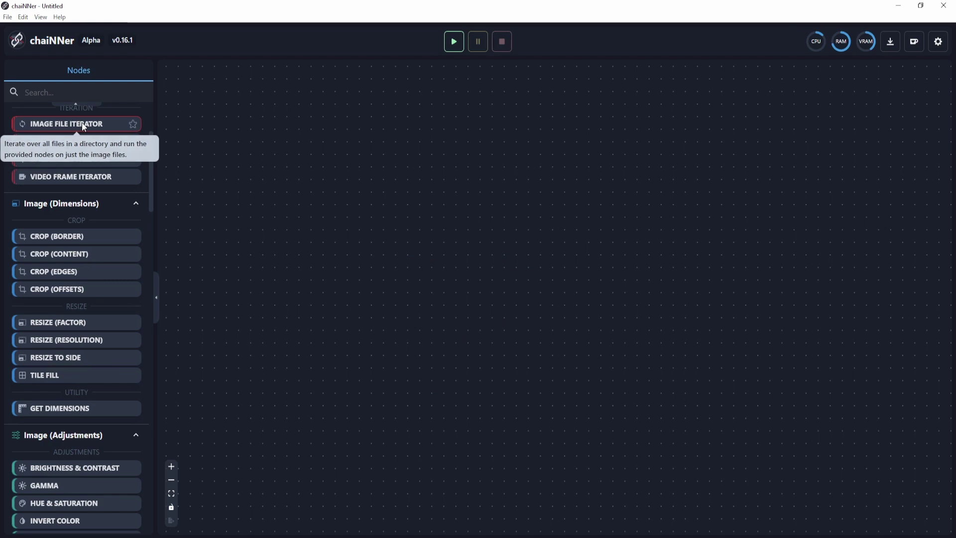
{"action": "left_click_drag", "start_coordinate": [82, 122], "coordinate": [478, 352]}
{"action": "left_click", "coordinate": [421, 231]}
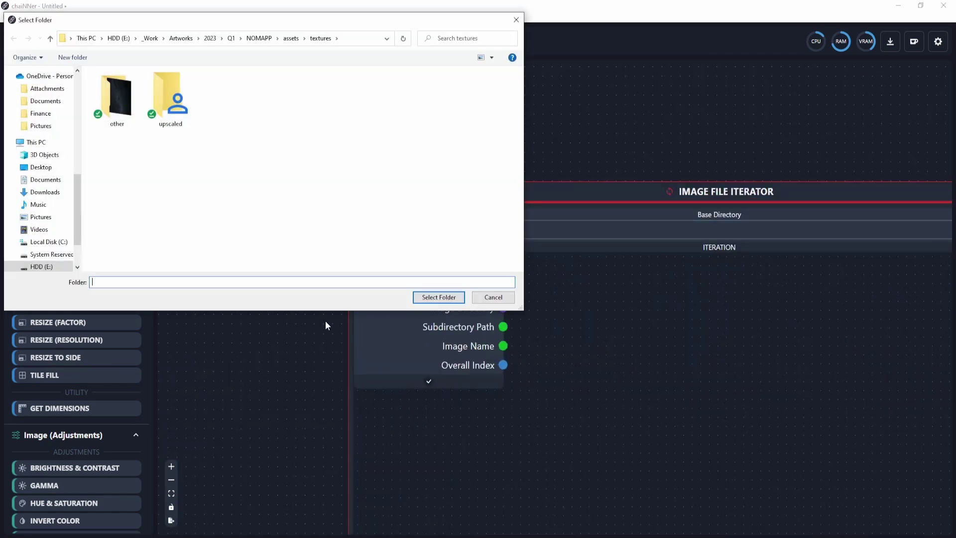
{"action": "left_click", "coordinate": [360, 40]}
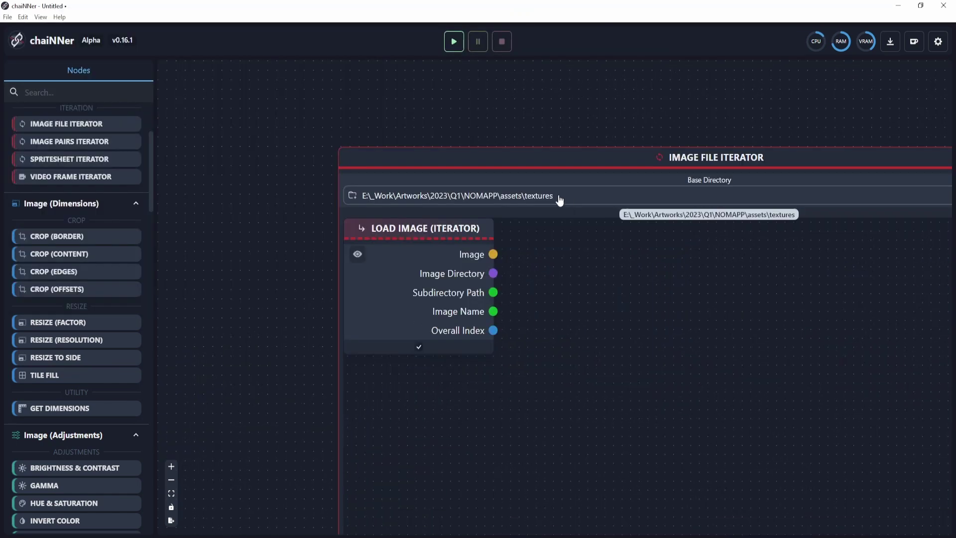
{"action": "left_click", "coordinate": [560, 199]}
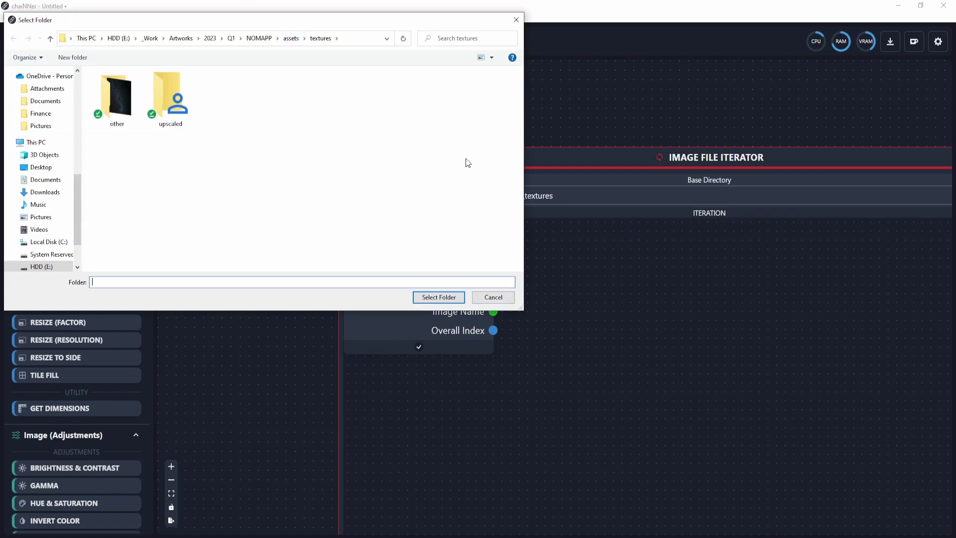
{"action": "left_click", "coordinate": [492, 298]}
- Enlarge the Image File Iterator frame and place the Load Image (Iterator) node near its left edge with free space above
{"action": "left_click_drag", "start_coordinate": [377, 190], "coordinate": [398, 247]}
{"action": "left_click_drag", "start_coordinate": [695, 403], "coordinate": [563, 320]}
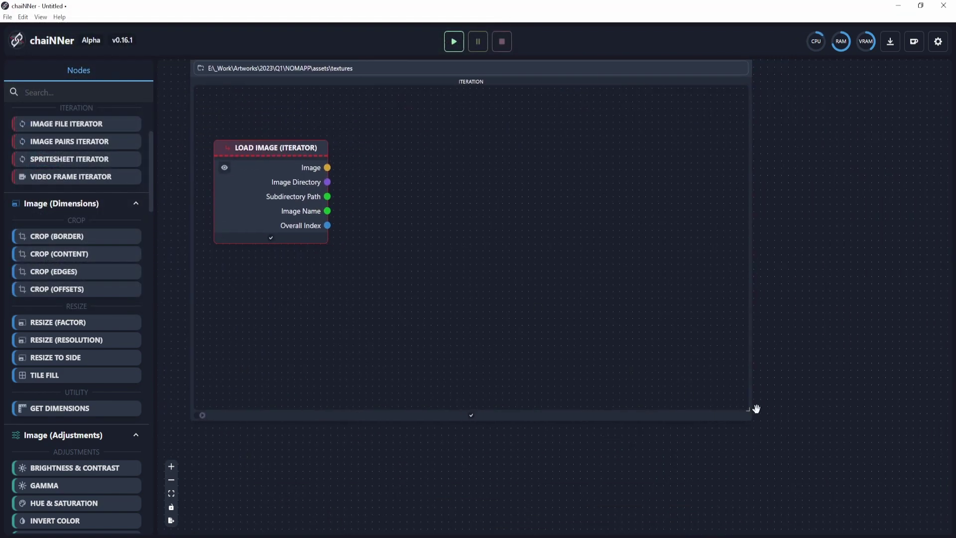
{"action": "left_click_drag", "start_coordinate": [749, 408], "coordinate": [869, 492]}
{"action": "left_click_drag", "start_coordinate": [554, 300], "coordinate": [581, 356]}
{"action": "scroll", "coordinate": [569, 251], "scroll_direction": "down", "scroll_amount": 2}
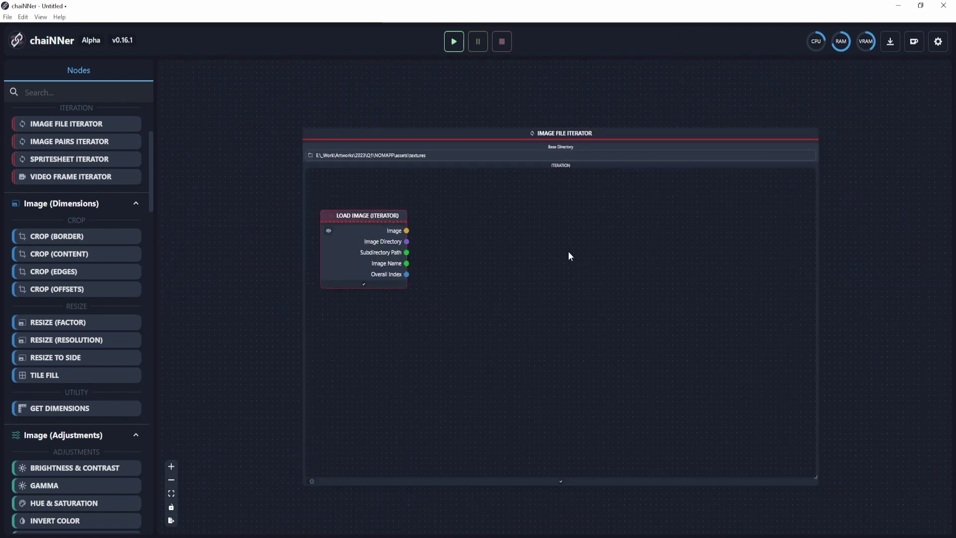
{"action": "left_click_drag", "start_coordinate": [367, 133], "coordinate": [336, 117]}
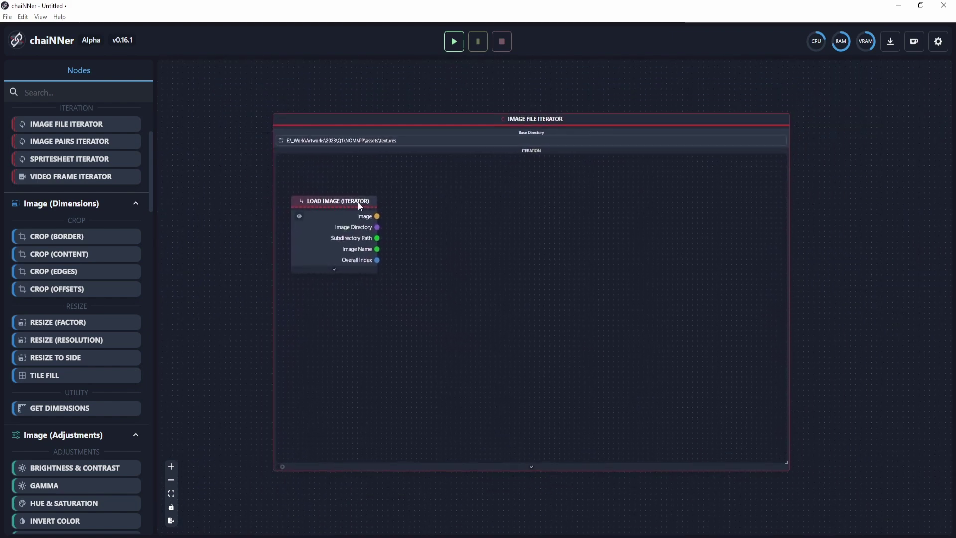
{"action": "left_click_drag", "start_coordinate": [357, 201], "coordinate": [359, 217]}
{"action": "scroll", "coordinate": [420, 243], "scroll_direction": "up", "scroll_amount": 1}
{"action": "left_click_drag", "start_coordinate": [420, 243], "coordinate": [395, 295]}
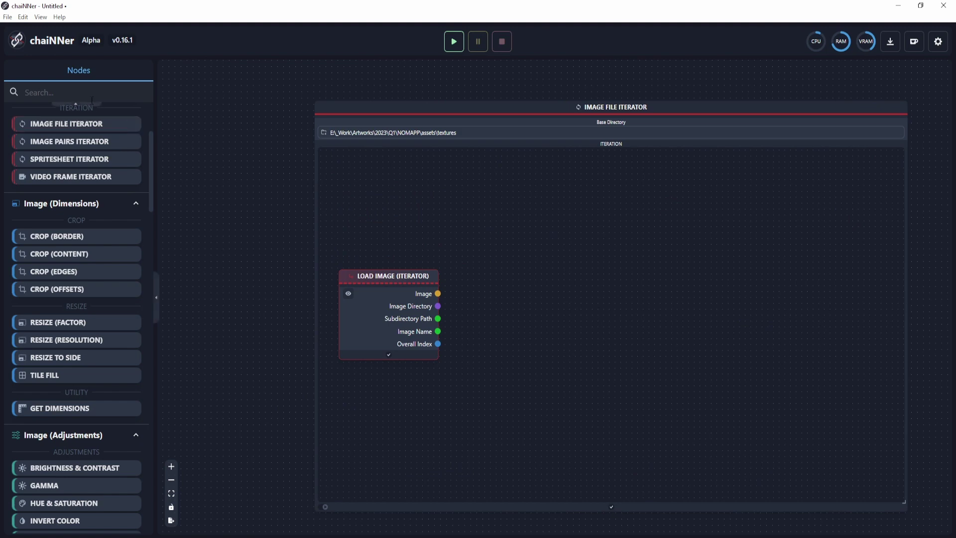
- Bring the RealESRGAN_x4plus_anime model file from File Explorer into the iterator as a Load Model node above Load Image (Iterator)
{"action": "key", "text": "alt+Tab"}
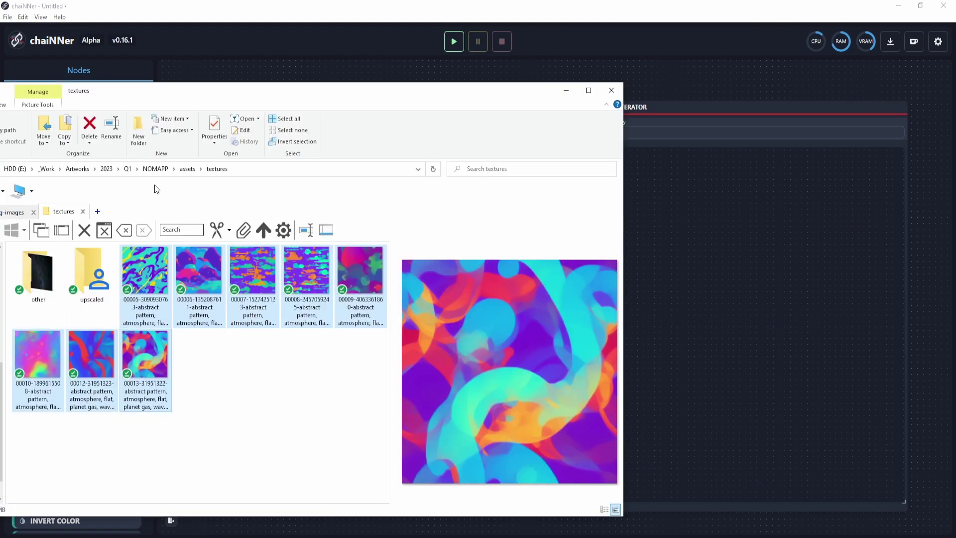
{"action": "left_click_drag", "start_coordinate": [173, 91], "coordinate": [184, 88]}
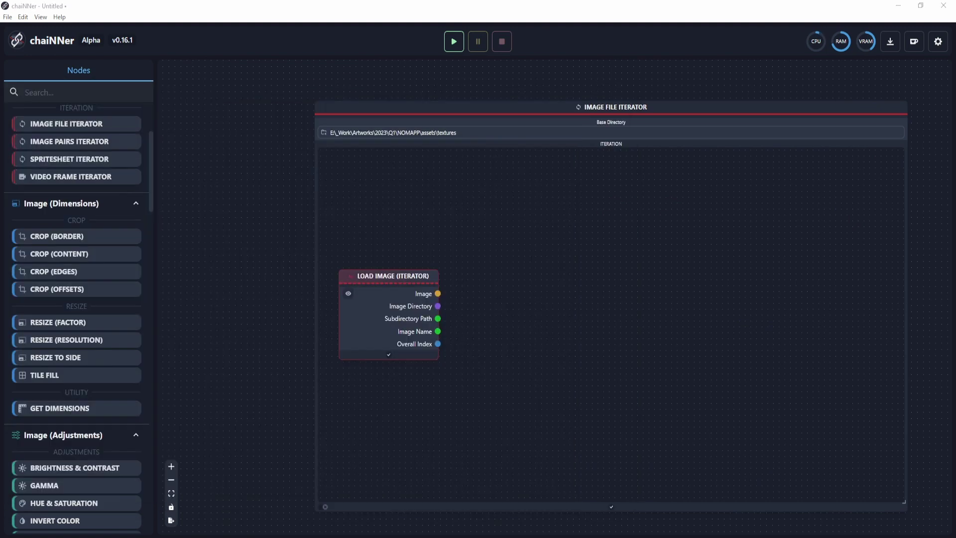
{"action": "left_click_drag", "start_coordinate": [1, 305], "coordinate": [406, 204]}
- Add a Math node below Load Image (Iterator) and a Create Border node to its right inside the iterator
{"action": "right_click", "coordinate": [503, 243]}
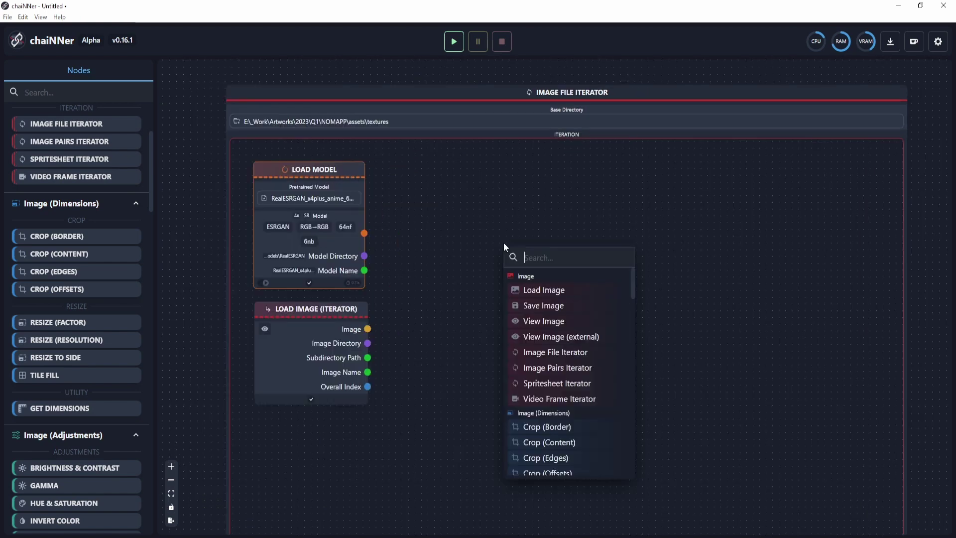
{"action": "type", "text": "math"}
{"action": "right_click", "coordinate": [480, 305]}
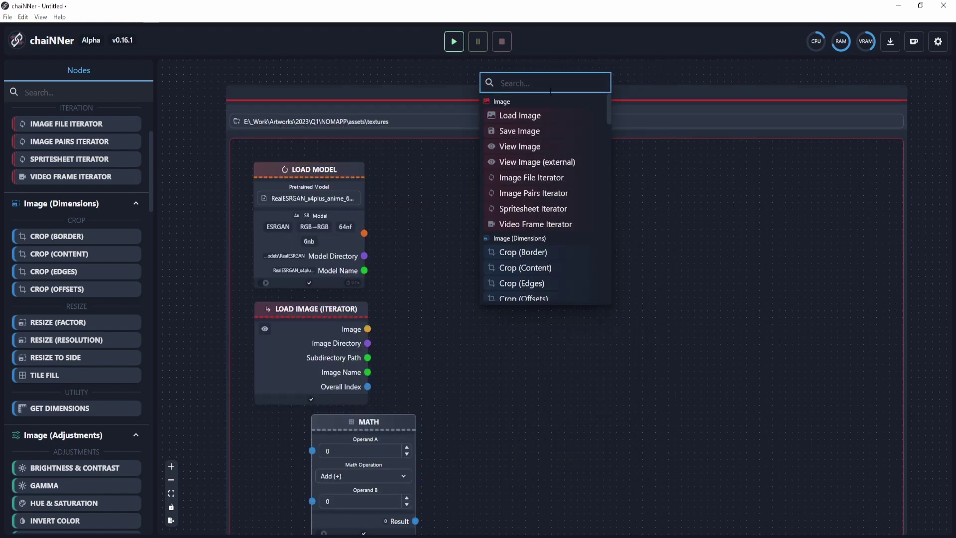
{"action": "type", "text": "bor"}
{"action": "left_click", "coordinate": [513, 381]}
{"action": "left_click_drag", "start_coordinate": [532, 330], "coordinate": [528, 397]}
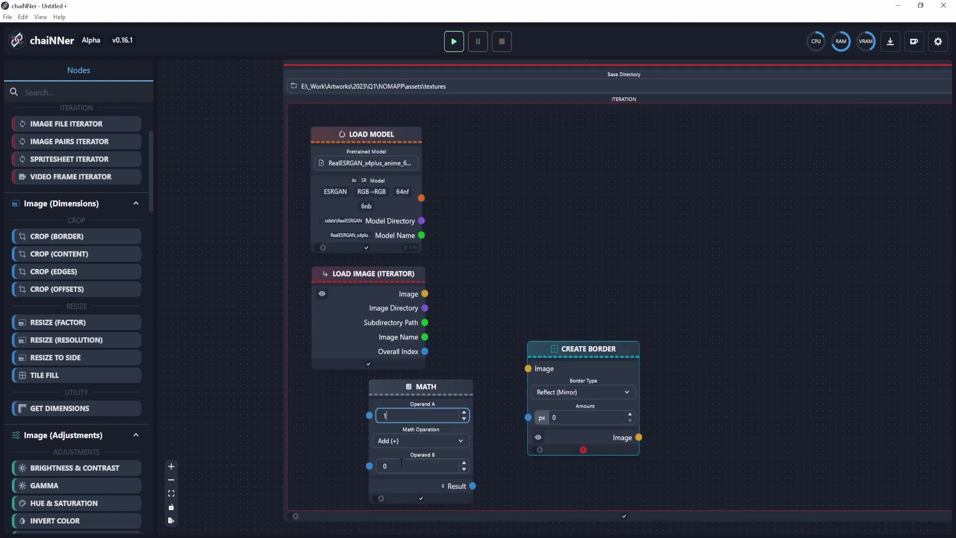
- Set the Math node to multiply 1 by 16 and feed its result and the iterator's image into Create Border
{"action": "left_click", "coordinate": [402, 463]}
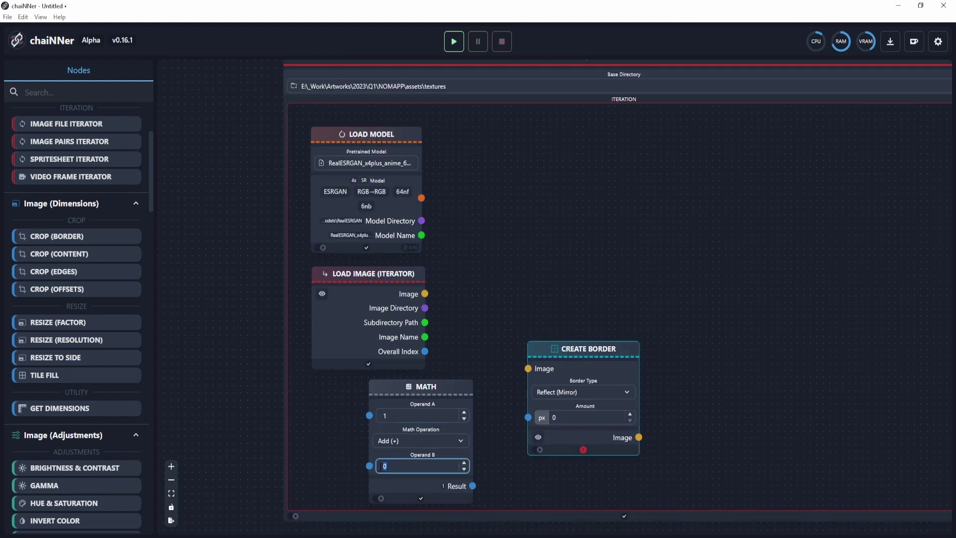
{"action": "type", "text": "16"}
{"action": "left_click", "coordinate": [435, 441]}
{"action": "left_click", "coordinate": [427, 366]}
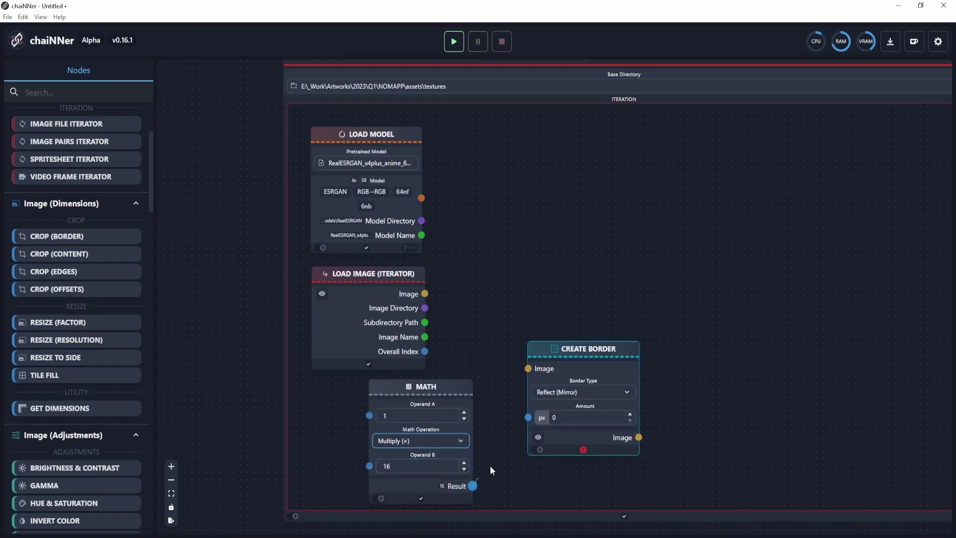
{"action": "left_click_drag", "start_coordinate": [490, 470], "coordinate": [528, 418]}
{"action": "left_click_drag", "start_coordinate": [423, 294], "coordinate": [528, 369]}
- Add an Upscale Image node inside the iterator, to the right of Load Model
{"action": "right_click", "coordinate": [518, 214]}
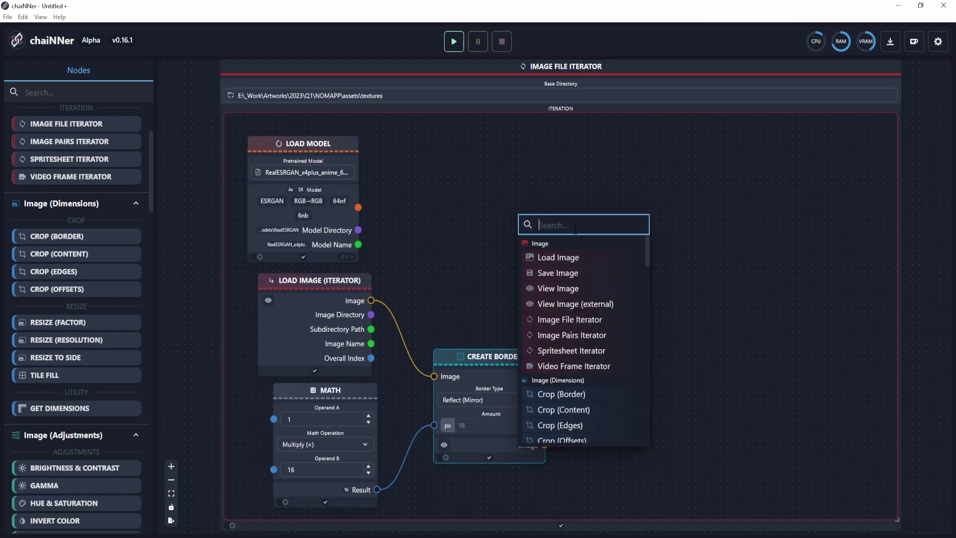
{"action": "type", "text": "up"}
{"action": "left_click", "coordinate": [564, 315]}
{"action": "left_click_drag", "start_coordinate": [574, 218], "coordinate": [550, 149]}
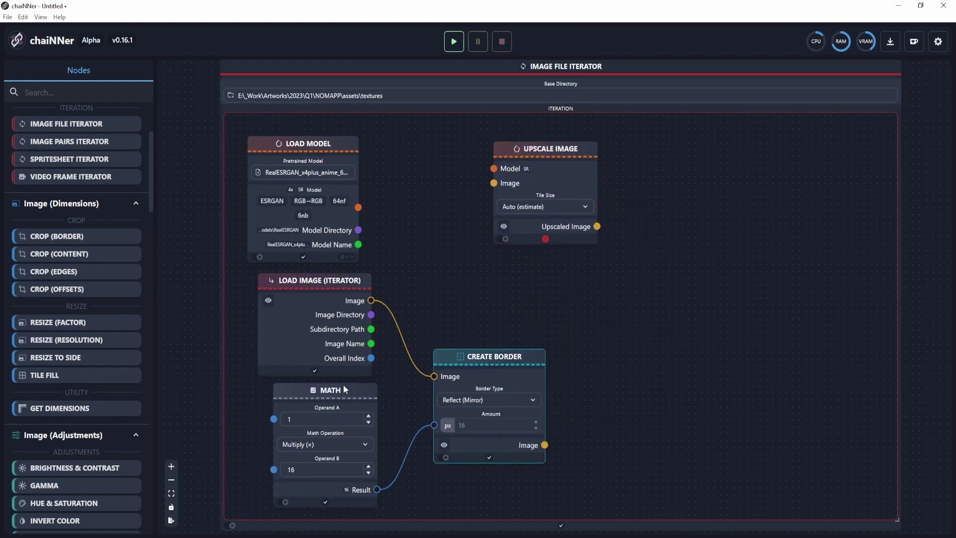
- Duplicate the Math node beside Upscale Image with operand A linked to the first result, and link the model and bordered image to Upscale Image
{"action": "left_click", "coordinate": [343, 384]}
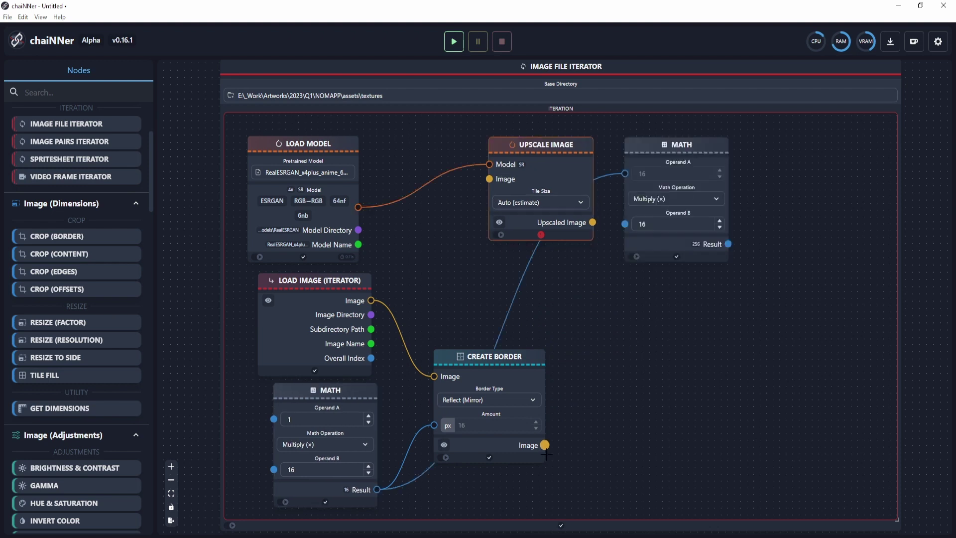
{"action": "left_click_drag", "start_coordinate": [544, 445], "coordinate": [488, 178]}
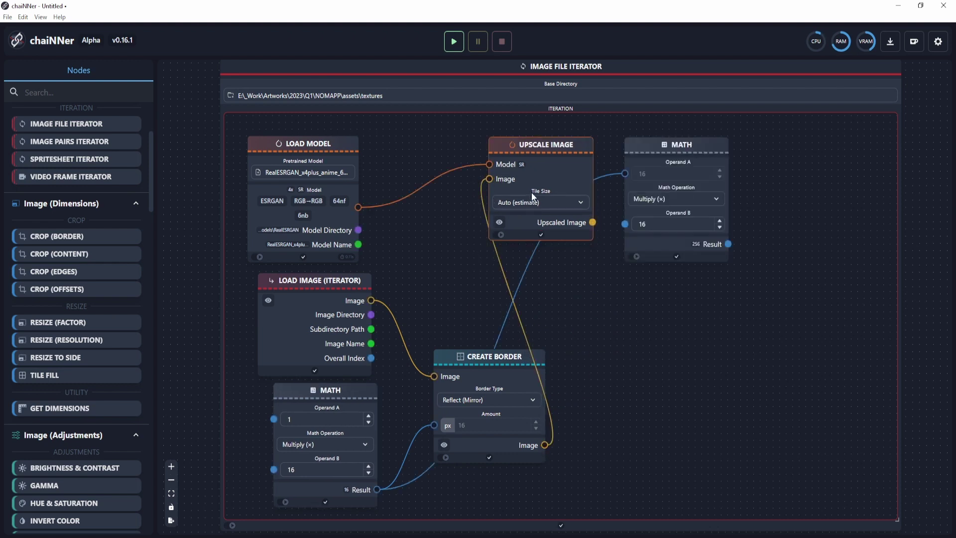
- Spread out the Upscale Image, second Math and Create Border nodes so their links have more room
{"action": "left_click_drag", "start_coordinate": [558, 160], "coordinate": [574, 158]}
{"action": "left_click_drag", "start_coordinate": [698, 150], "coordinate": [729, 149]}
{"action": "left_click_drag", "start_coordinate": [588, 152], "coordinate": [608, 151]}
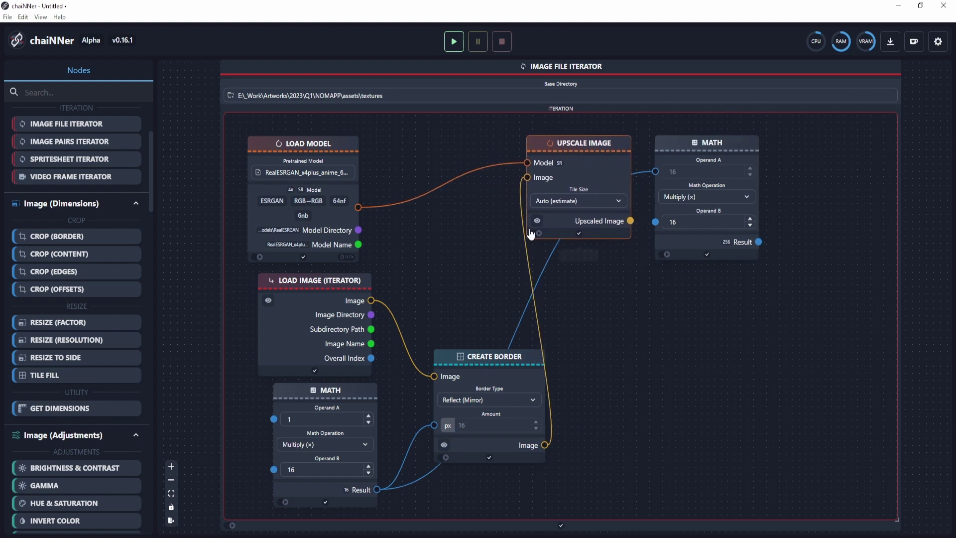
{"action": "left_click_drag", "start_coordinate": [590, 139], "coordinate": [587, 136]}
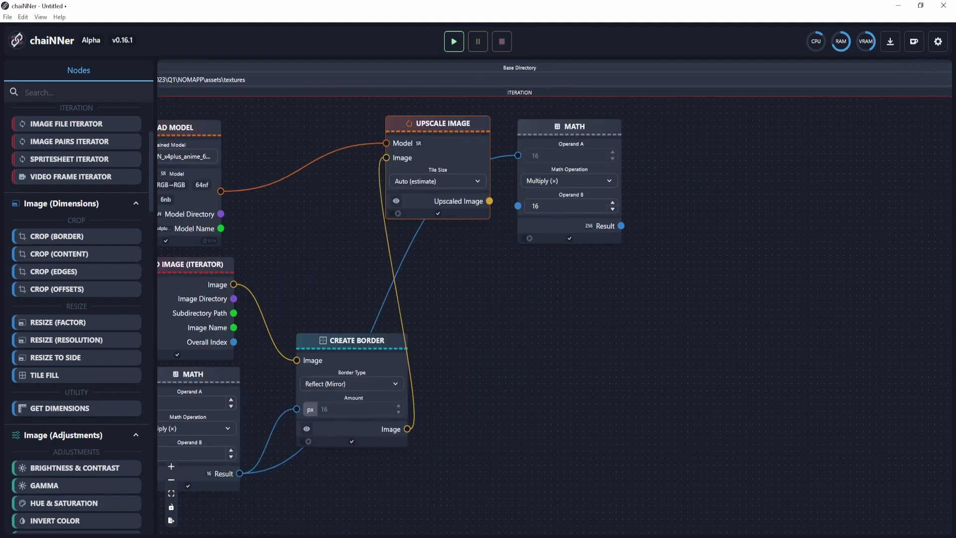
{"action": "left_click_drag", "start_coordinate": [943, 536], "coordinate": [935, 536]}
{"action": "scroll", "coordinate": [742, 344], "scroll_direction": "down", "scroll_amount": 3}
{"action": "left_click_drag", "start_coordinate": [708, 300], "coordinate": [662, 301]}
{"action": "scroll", "coordinate": [662, 294], "scroll_direction": "up", "scroll_amount": 3}
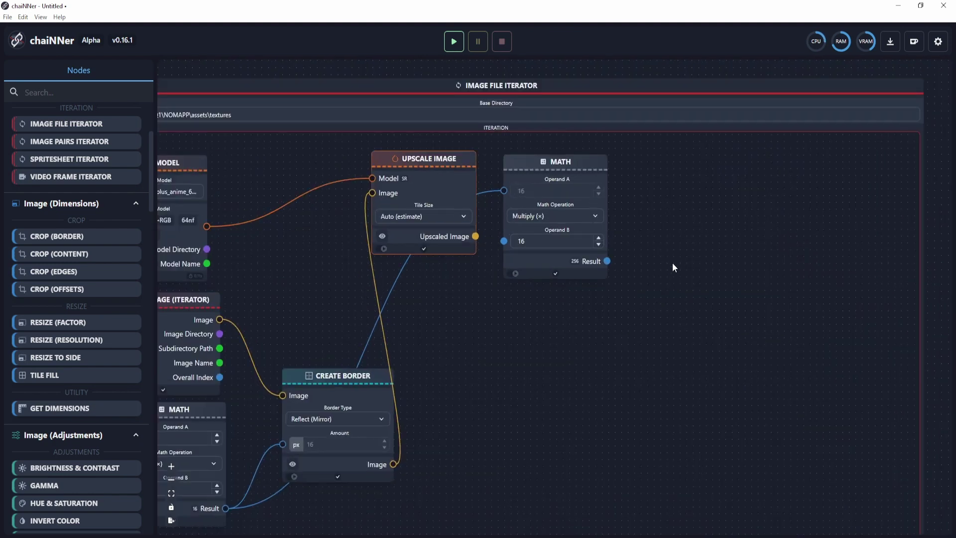
{"action": "scroll", "coordinate": [495, 314], "scroll_direction": "up", "scroll_amount": 3}
{"action": "scroll", "coordinate": [488, 281], "scroll_direction": "down", "scroll_amount": 2}
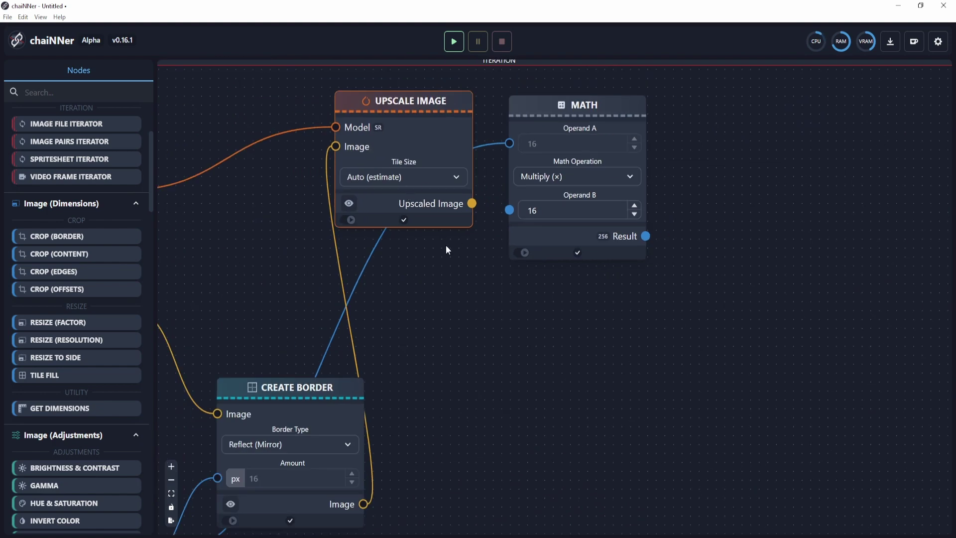
{"action": "left_click_drag", "start_coordinate": [429, 243], "coordinate": [722, 189]}
{"action": "left_click_drag", "start_coordinate": [584, 336], "coordinate": [547, 335]}
{"action": "left_click_drag", "start_coordinate": [572, 239], "coordinate": [516, 301]}
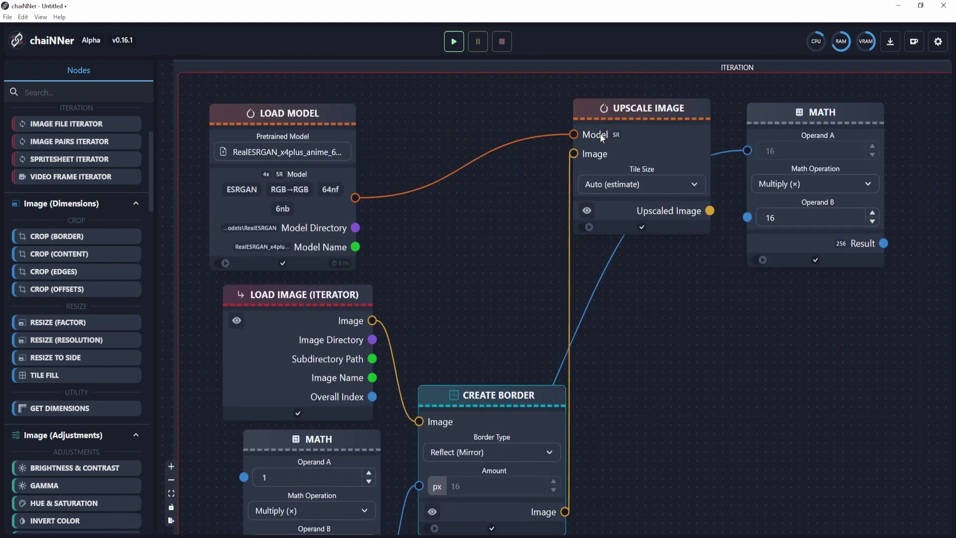
- Add a Save Image node inside the iterator, to the right of the second Math node
{"action": "left_click_drag", "start_coordinate": [708, 334], "coordinate": [544, 326]}
{"action": "right_click", "coordinate": [702, 181]}
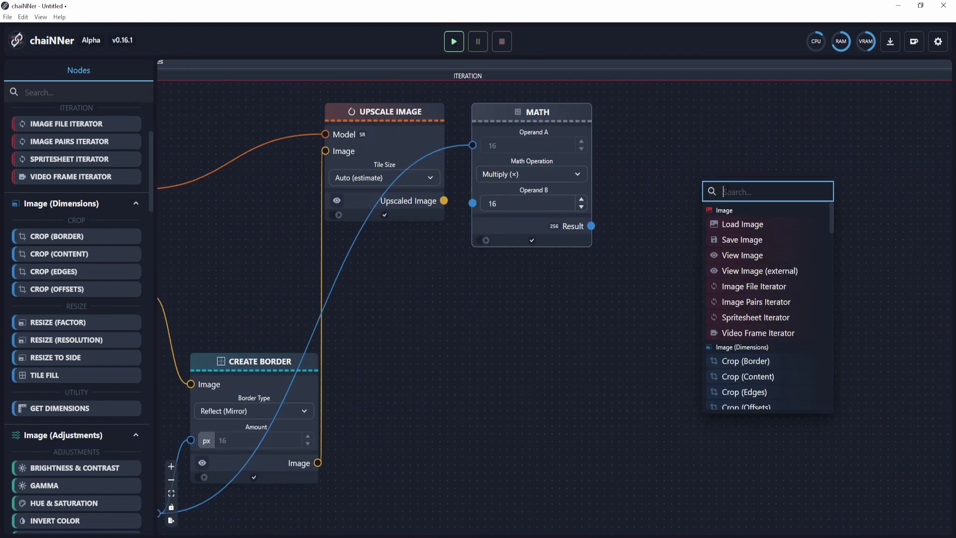
{"action": "type", "text": "save"}
{"action": "left_click", "coordinate": [742, 224]}
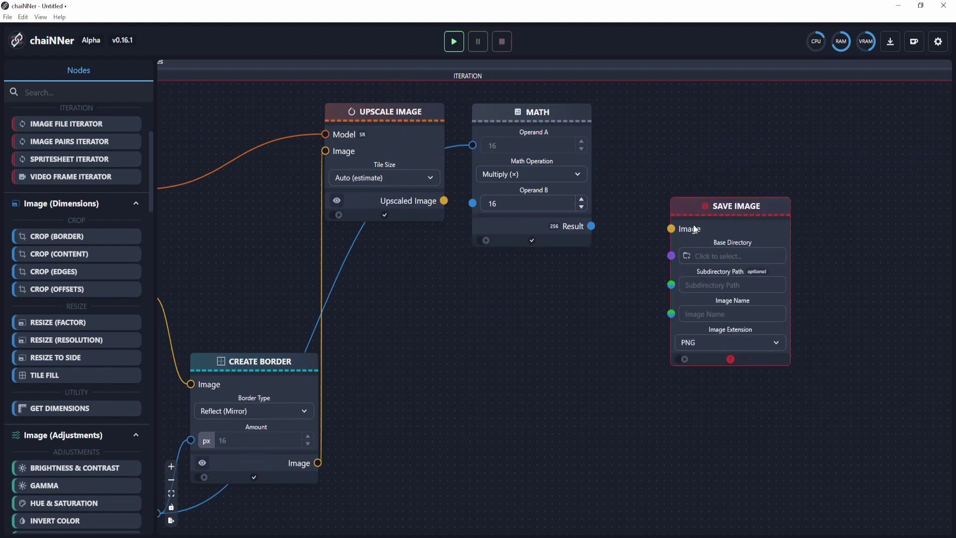
- Link the iterator's Image Directory output to Save Image's base directory and set the subdirectory path to upscaled
{"action": "left_click_drag", "start_coordinate": [487, 332], "coordinate": [656, 285]}
{"action": "left_click_drag", "start_coordinate": [352, 270], "coordinate": [797, 221]}
{"action": "left_click", "coordinate": [882, 255]}
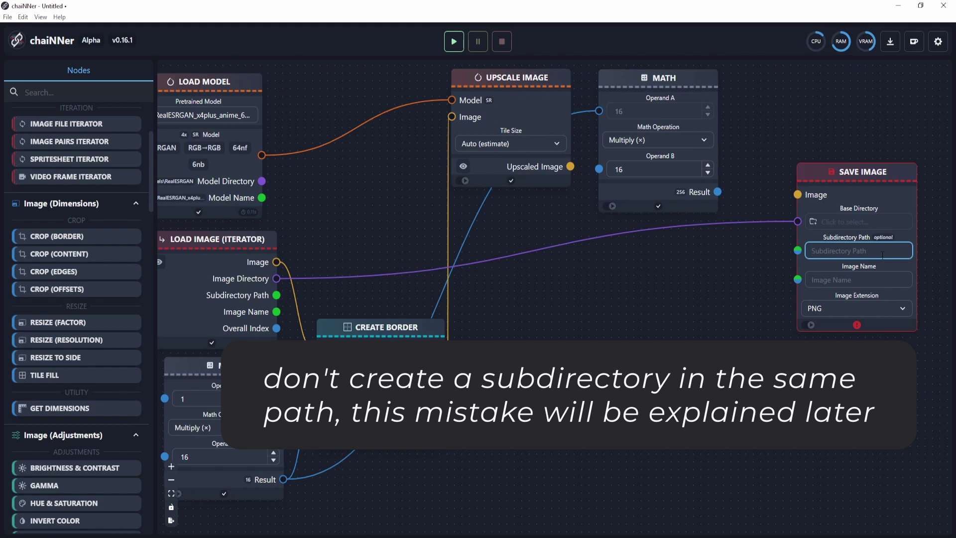
{"action": "type", "text": "up"}
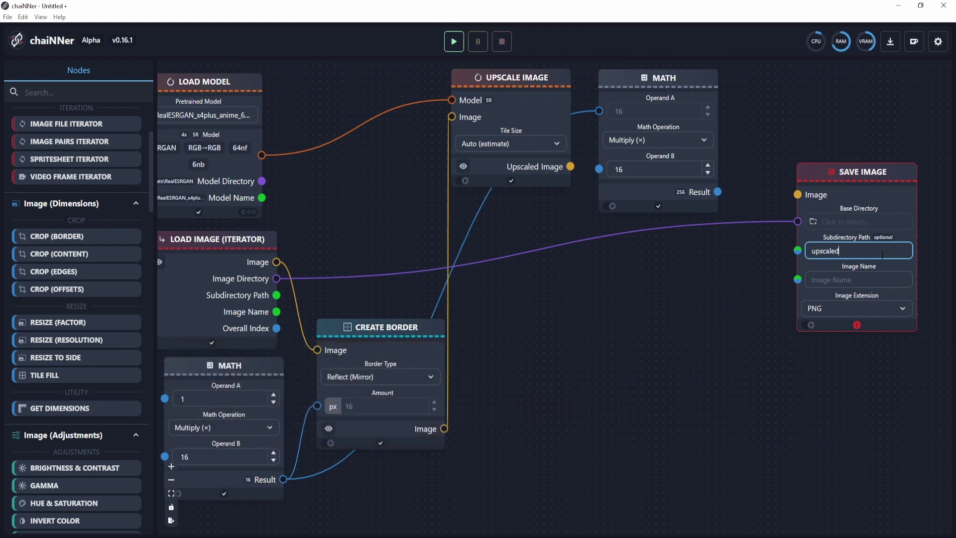
{"action": "type", "text": "scaled"}
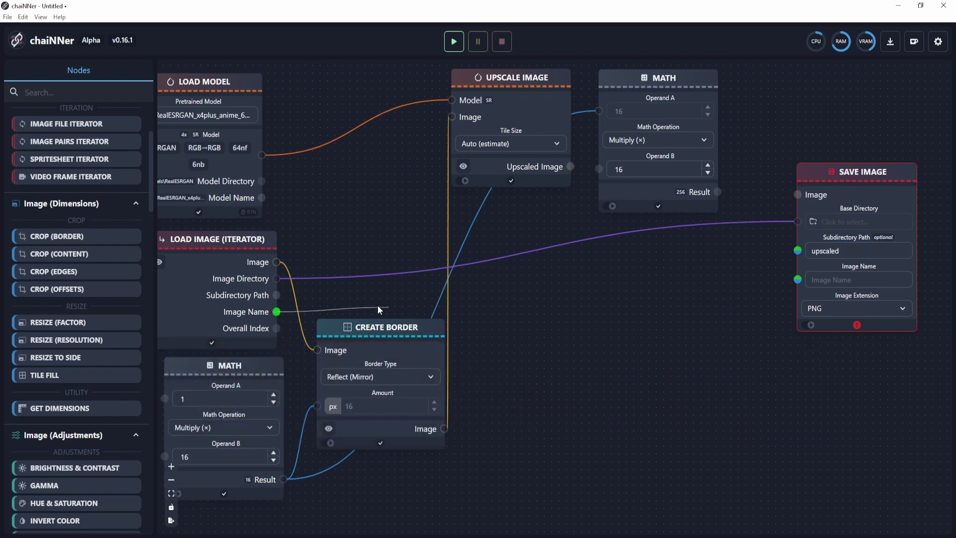
- Add a Text Append node combining the iterator's Image Name with the text upscaled, and link its output to Save Image's image name
{"action": "left_click_drag", "start_coordinate": [277, 312], "coordinate": [278, 312]}
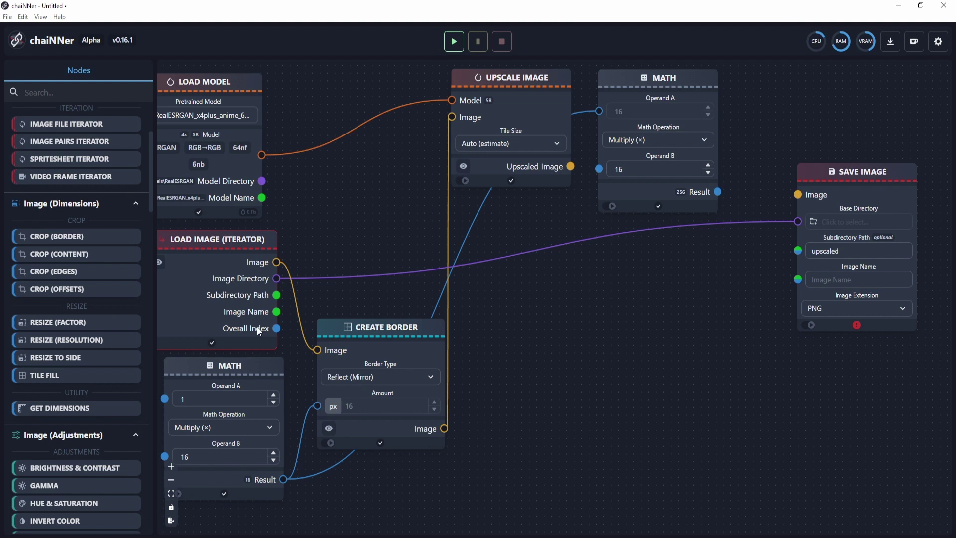
{"action": "right_click", "coordinate": [601, 342]}
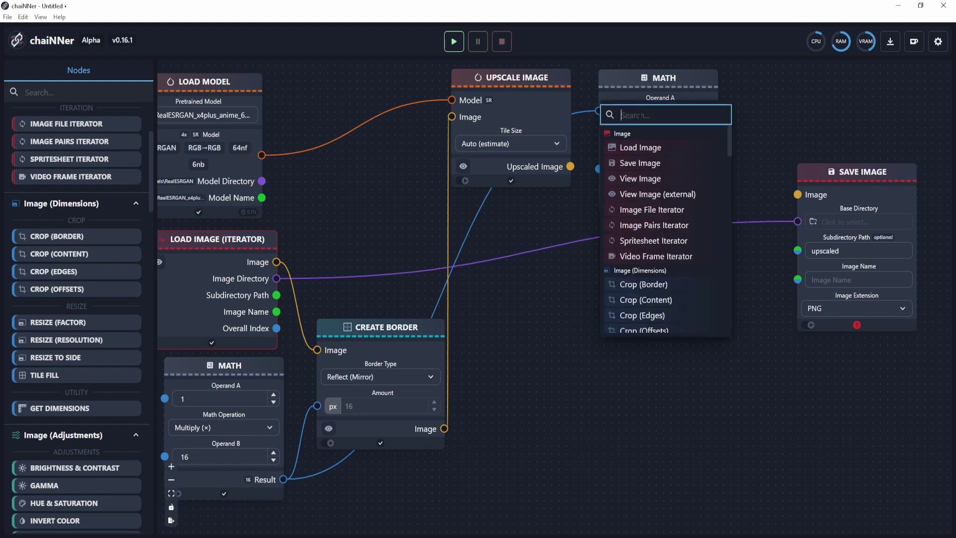
{"action": "type", "text": "text"}
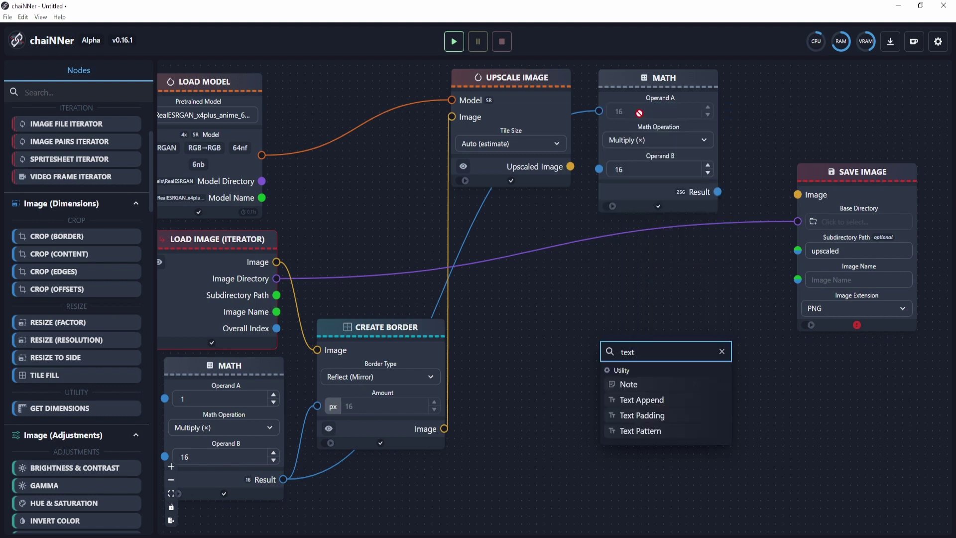
{"action": "left_click", "coordinate": [643, 398]}
{"action": "left_click_drag", "start_coordinate": [602, 407], "coordinate": [602, 408]}
{"action": "left_click", "coordinate": [641, 437]}
{"action": "type", "text": "upscaled"}
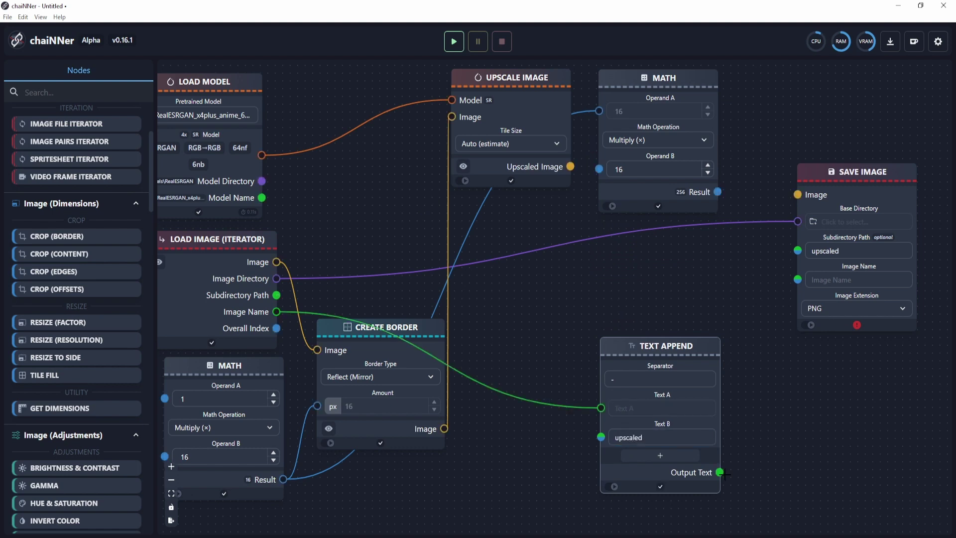
{"action": "left_click_drag", "start_coordinate": [720, 472], "coordinate": [798, 280]}
- Link the Upscaled Image output to Save Image's image input and move Save Image farther right to free up space
{"action": "left_click_drag", "start_coordinate": [577, 106], "coordinate": [486, 162]}
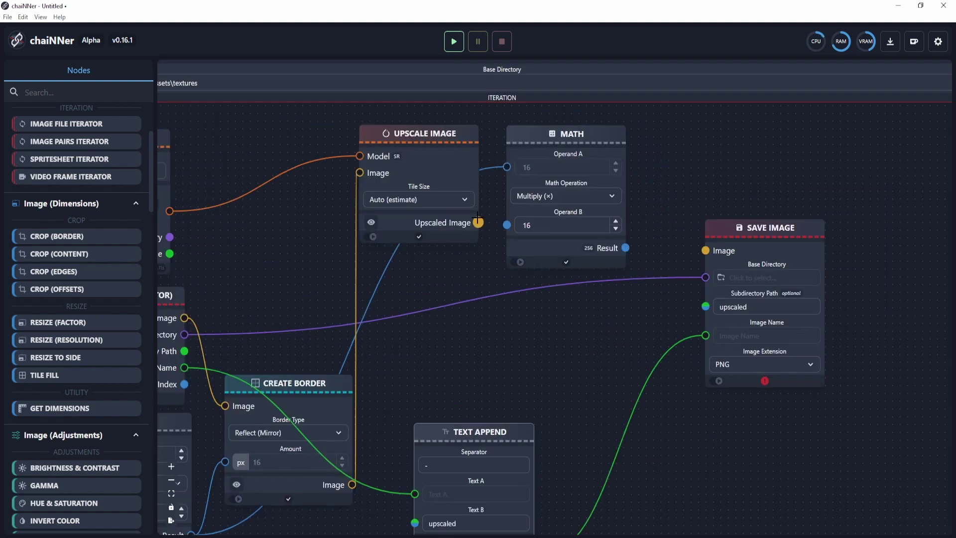
{"action": "left_click_drag", "start_coordinate": [478, 221], "coordinate": [706, 251]}
{"action": "left_click_drag", "start_coordinate": [649, 263], "coordinate": [589, 244]}
{"action": "left_click_drag", "start_coordinate": [731, 234], "coordinate": [856, 237]}
- Insert a Crop (Border) node between Upscale Image and Save Image, with its amount linked to the second Math result
{"action": "right_click", "coordinate": [673, 149]}
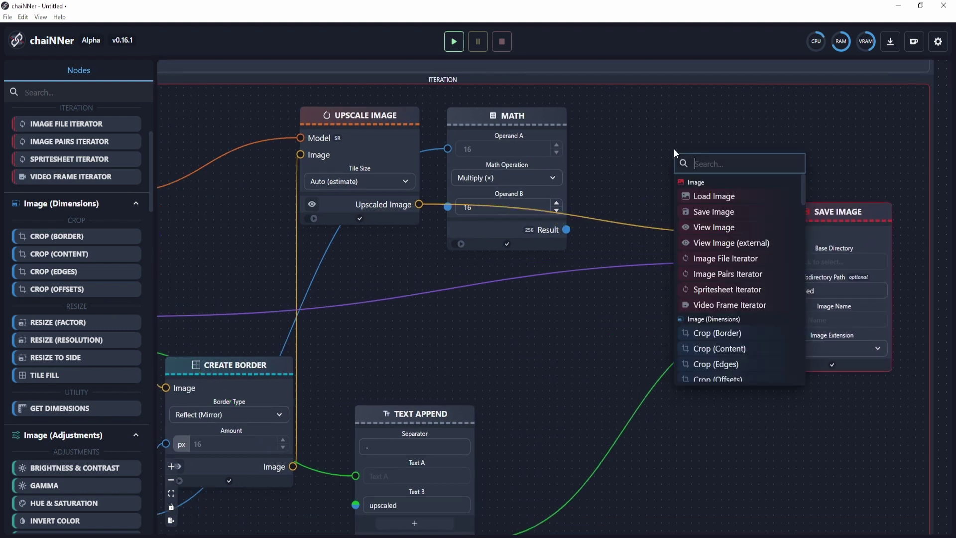
{"action": "type", "text": "res"}
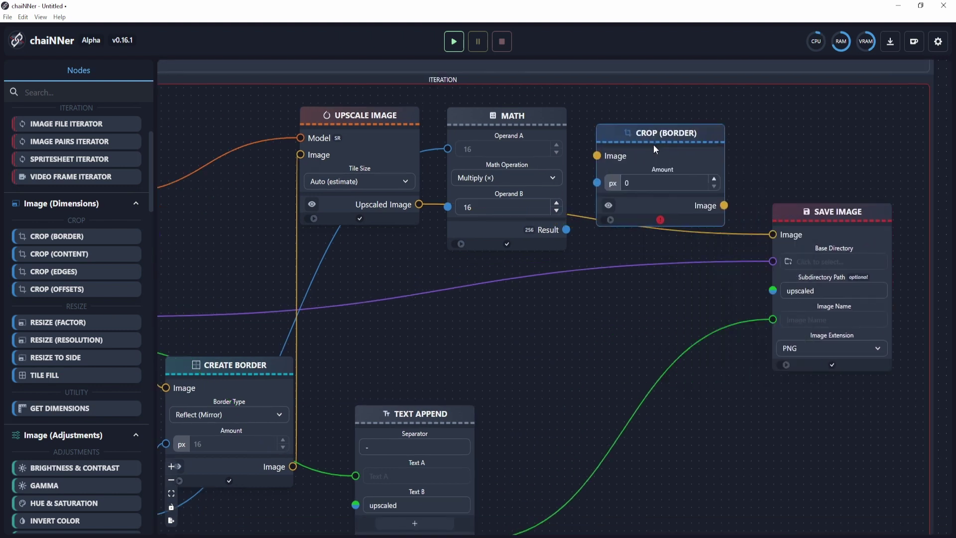
{"action": "left_click_drag", "start_coordinate": [655, 146], "coordinate": [668, 140]}
{"action": "left_click_drag", "start_coordinate": [419, 205], "coordinate": [610, 151]}
{"action": "left_click_drag", "start_coordinate": [737, 200], "coordinate": [773, 235]}
{"action": "left_click_drag", "start_coordinate": [659, 134], "coordinate": [653, 154]}
{"action": "left_click_drag", "start_coordinate": [567, 229], "coordinate": [597, 199]}
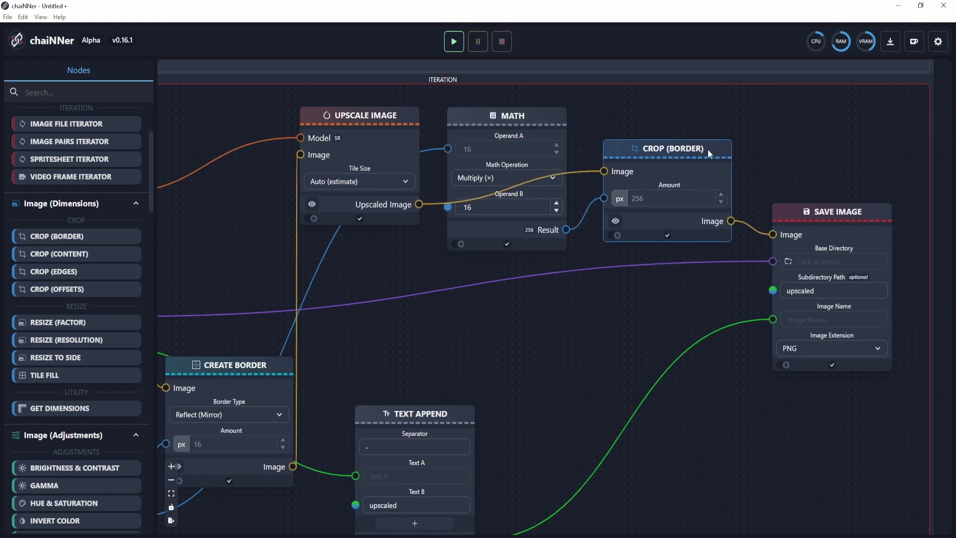
- Reposition the Crop (Border) node between the second Math node and Save Image to tidy the links
{"action": "left_click_drag", "start_coordinate": [705, 171], "coordinate": [700, 194]}
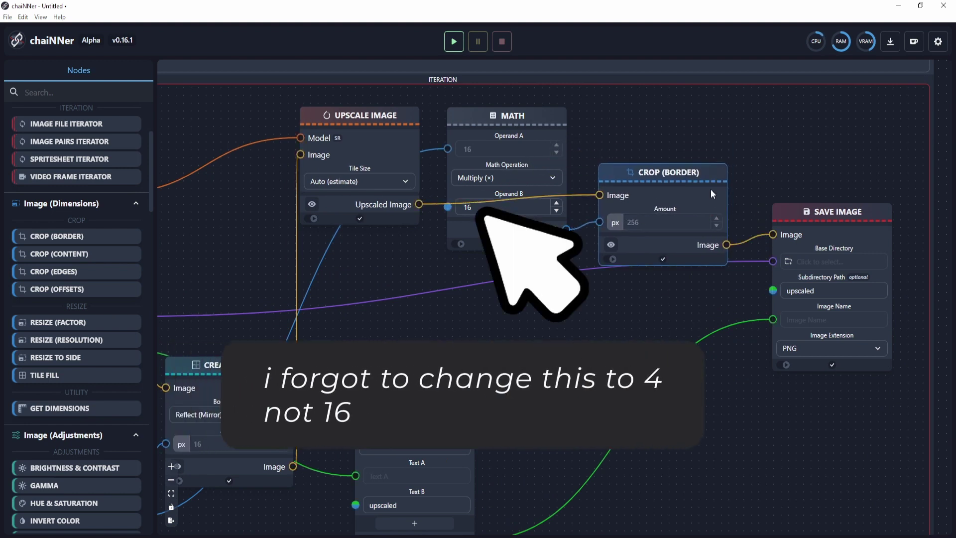
{"action": "left_click_drag", "start_coordinate": [791, 181], "coordinate": [665, 231]}
{"action": "left_click_drag", "start_coordinate": [583, 225], "coordinate": [572, 199]}
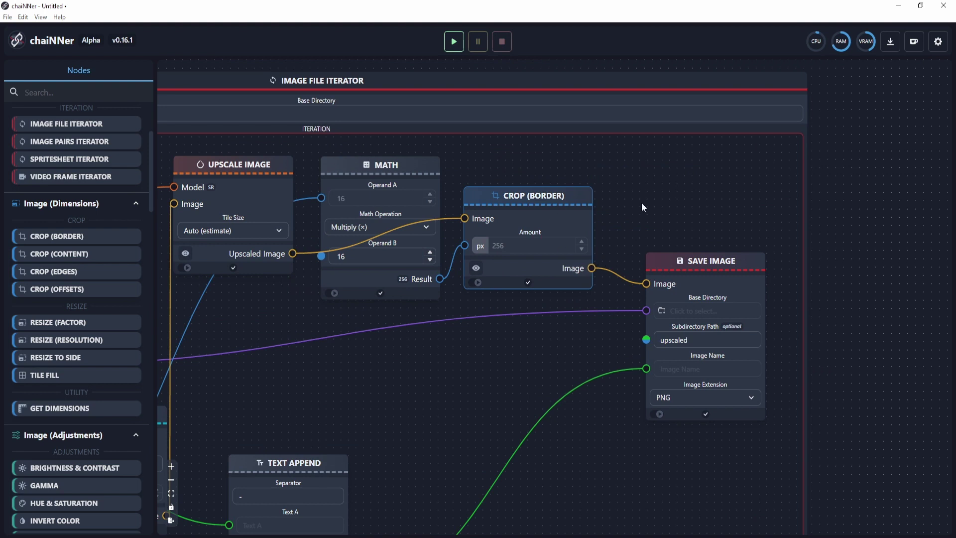
{"action": "double_click", "coordinate": [662, 181]}
{"action": "type", "text": "res"}
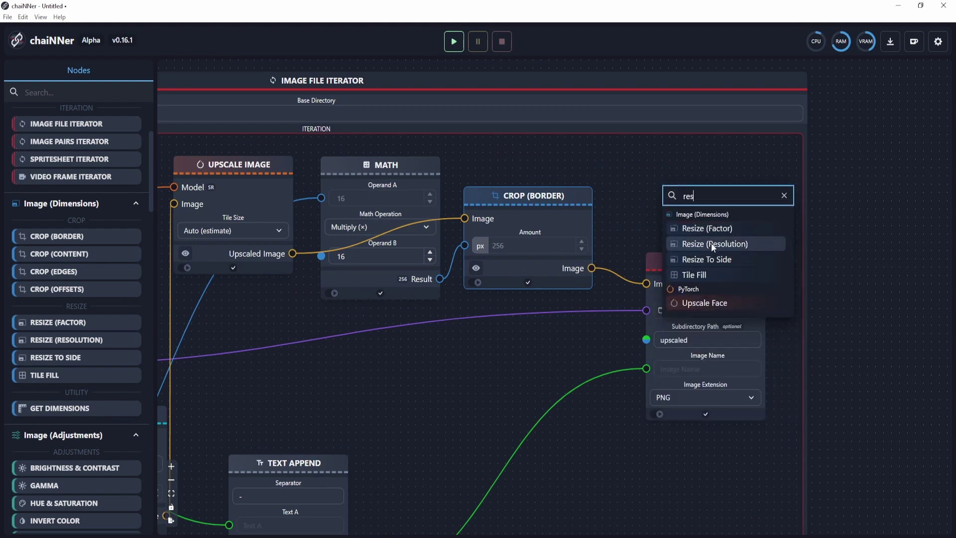
{"action": "left_click", "coordinate": [606, 152]}
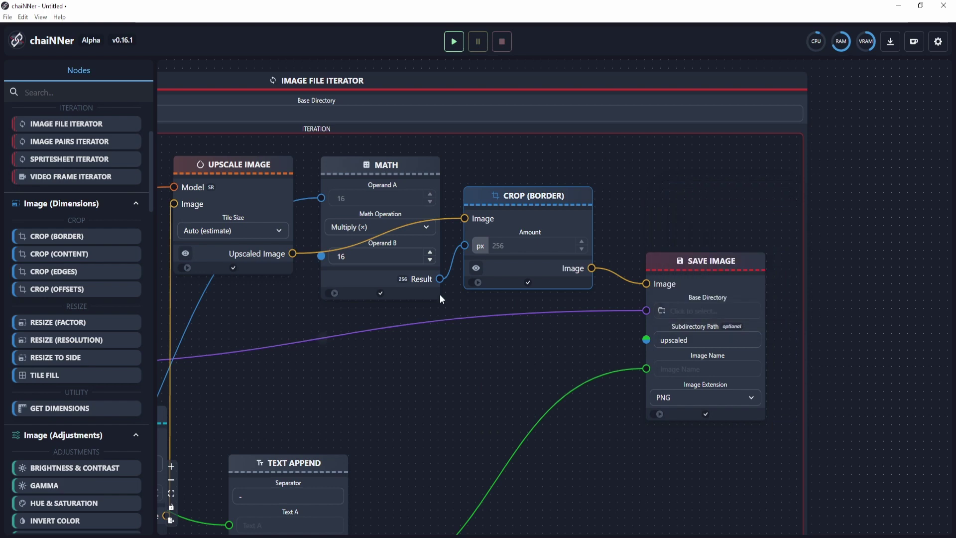
- Bring the whole Image File Iterator chain into view and run it on the textures folder
{"action": "left_click_drag", "start_coordinate": [399, 367], "coordinate": [591, 354]}
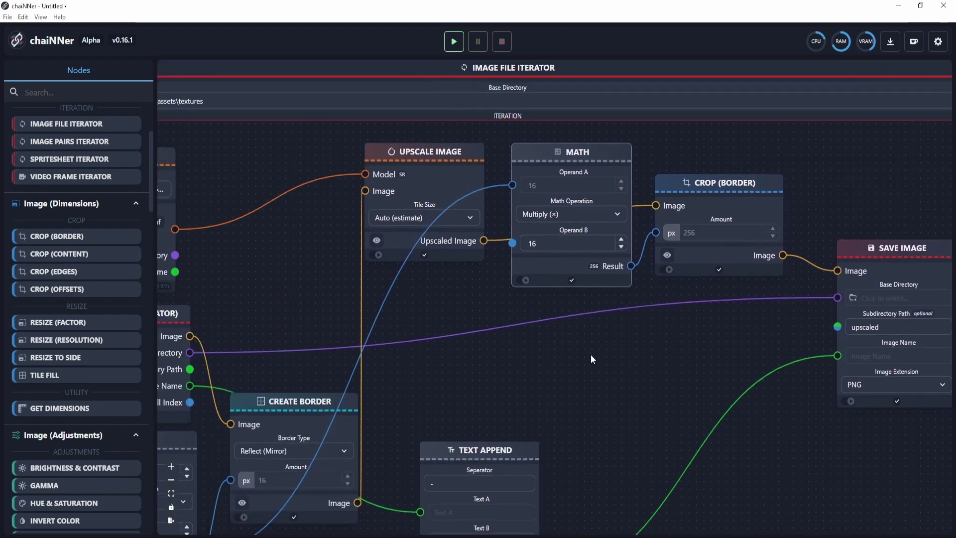
{"action": "scroll", "coordinate": [522, 311], "scroll_direction": "down", "scroll_amount": 3}
{"action": "left_click_drag", "start_coordinate": [653, 369], "coordinate": [634, 319]}
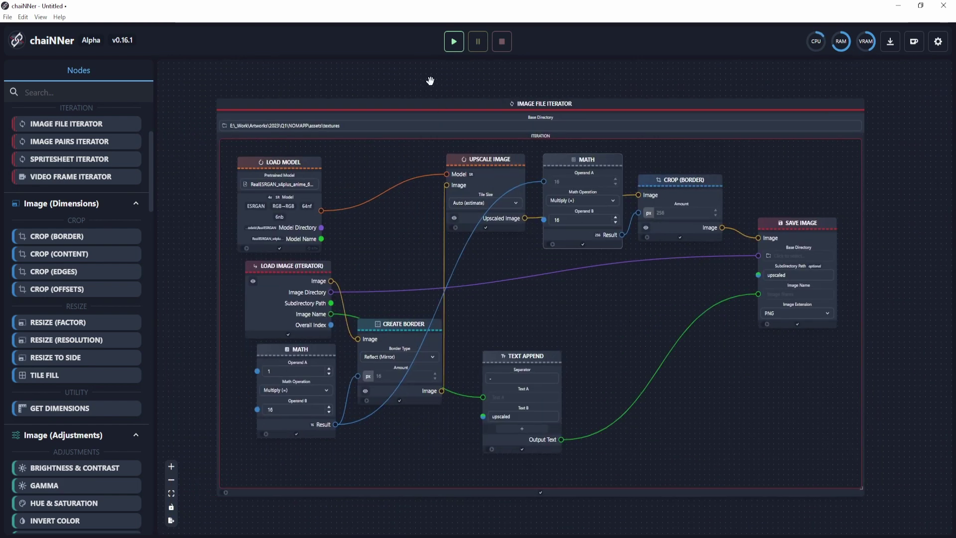
{"action": "left_click", "coordinate": [453, 42]}
- Switch to the textures folder in File Explorer and open its upscaled subfolder to check the output images
{"action": "left_click_drag", "start_coordinate": [0, 111], "coordinate": [271, 81]}
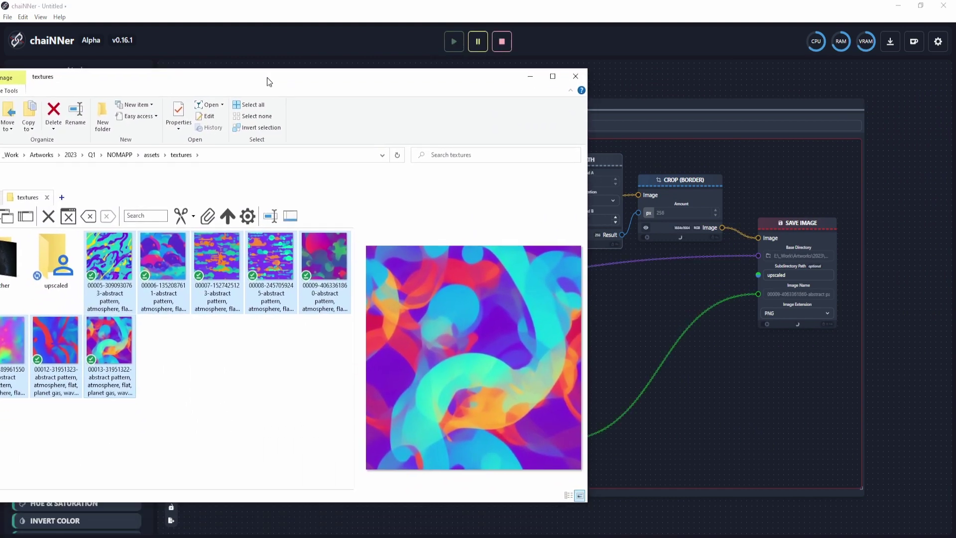
{"action": "double_click", "coordinate": [57, 256]}
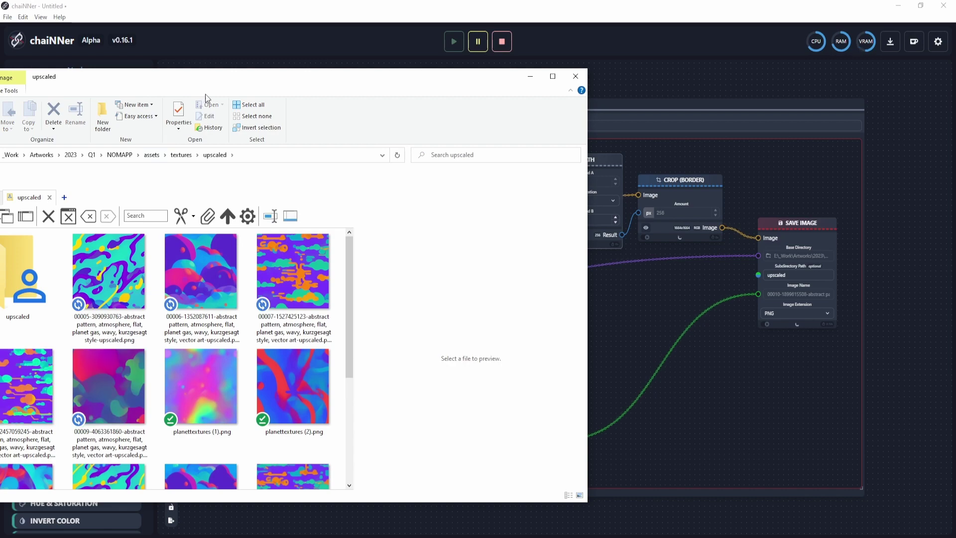
{"action": "left_click_drag", "start_coordinate": [216, 80], "coordinate": [297, 59]}
{"action": "scroll", "coordinate": [223, 321], "scroll_direction": "down", "scroll_amount": 3}
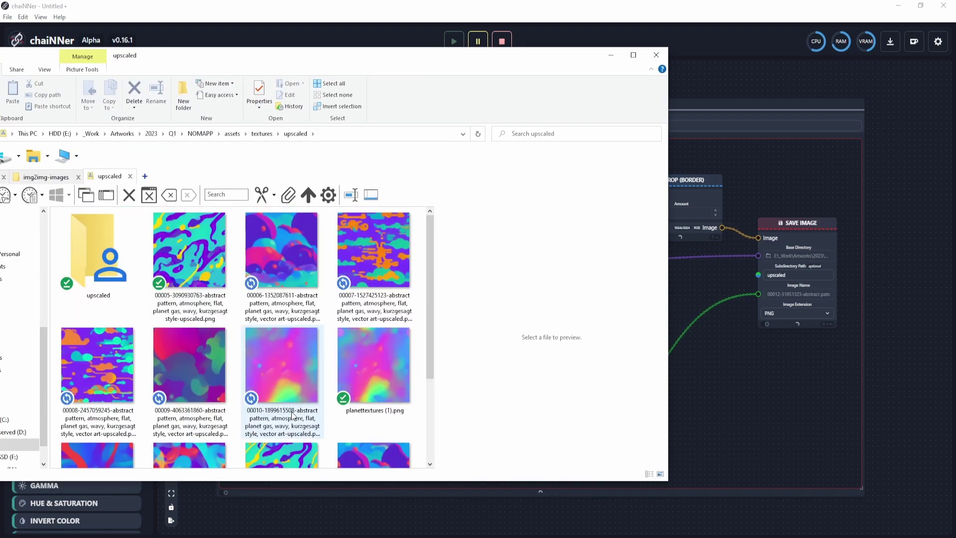
{"action": "scroll", "coordinate": [292, 412], "scroll_direction": "down", "scroll_amount": 3}
{"action": "left_click", "coordinate": [291, 411]}
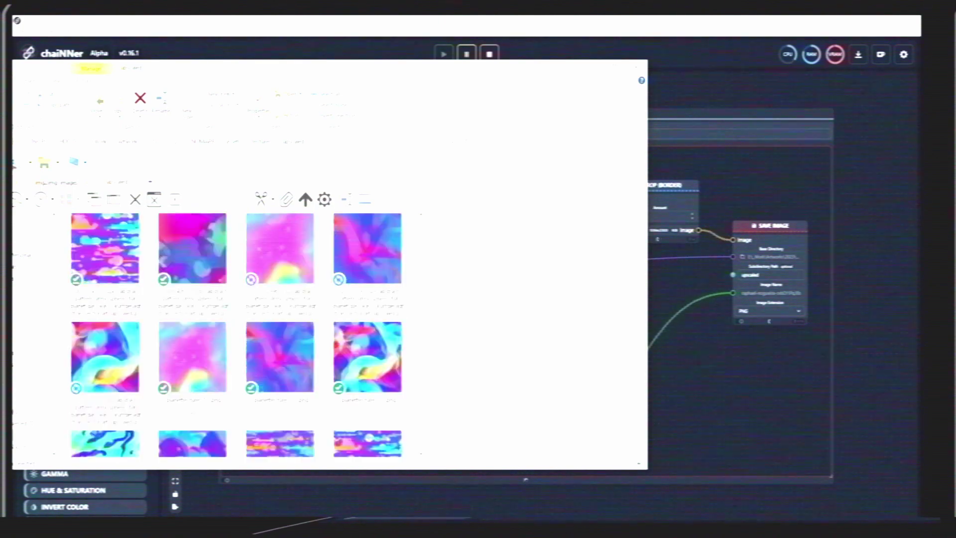
- Preview the planettextures images further down in the upscaled folder
{"action": "scroll", "coordinate": [273, 371], "scroll_direction": "down", "scroll_amount": 2}
{"action": "scroll", "coordinate": [266, 345], "scroll_direction": "down", "scroll_amount": 3}
{"action": "mouse_move", "coordinate": [193, 230]}
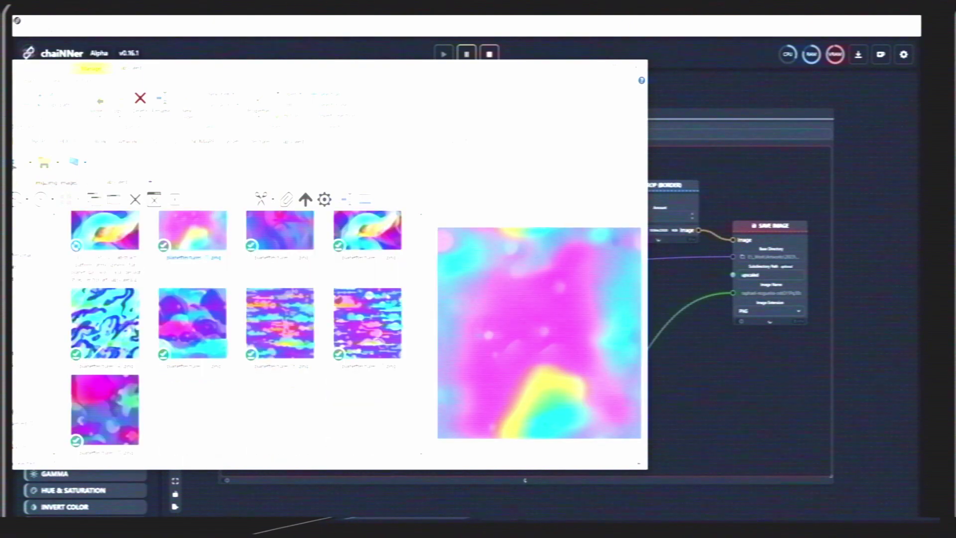
{"action": "left_click", "coordinate": [131, 428]}
{"action": "scroll", "coordinate": [150, 349], "scroll_direction": "up", "scroll_amount": 3}
- Select the newly upscaled textures in the upscaled folder, from the 00005 image through the 00013 image
{"action": "left_click", "coordinate": [192, 264]}
{"action": "scroll", "coordinate": [192, 272], "scroll_direction": "down", "scroll_amount": 1}
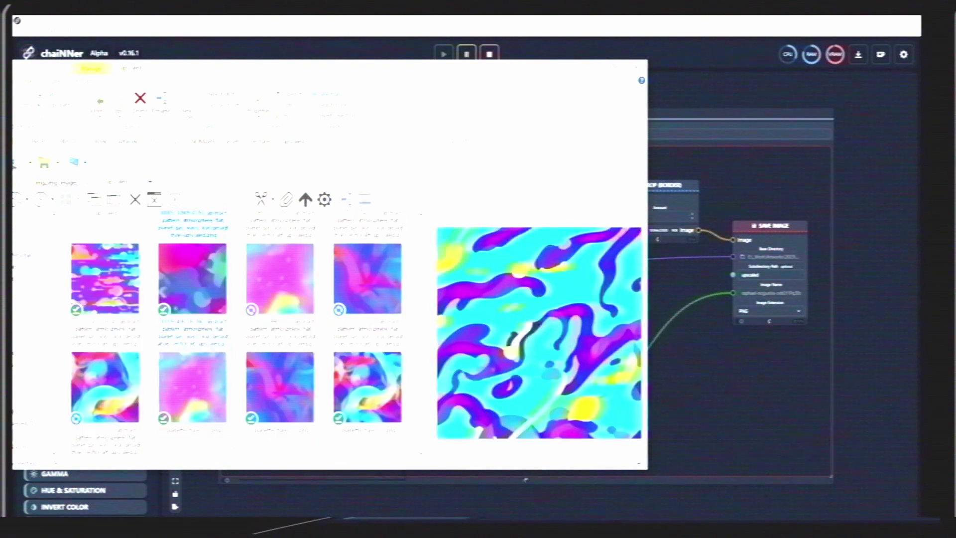
{"action": "left_click", "coordinate": [110, 396], "text": "shift"}
{"action": "scroll", "coordinate": [119, 393], "scroll_direction": "up", "scroll_amount": 2}
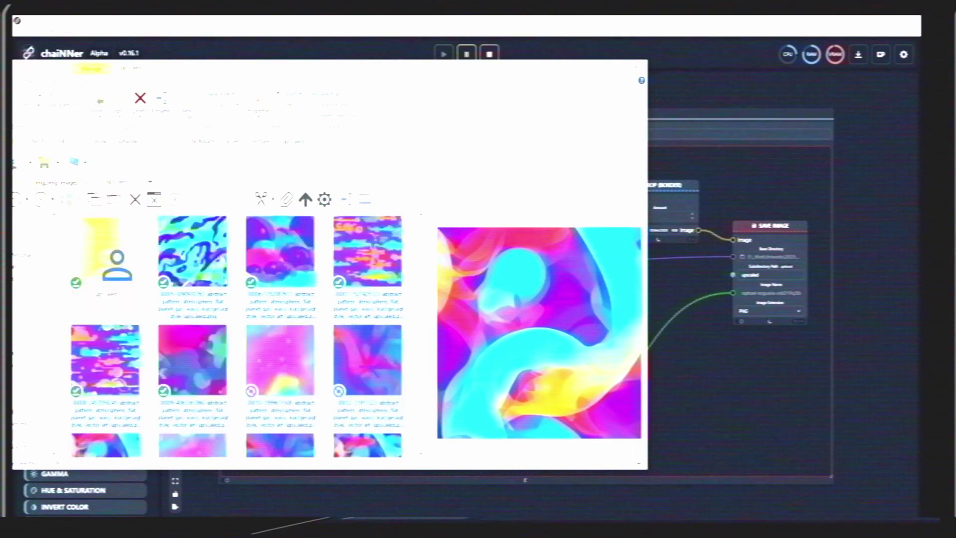